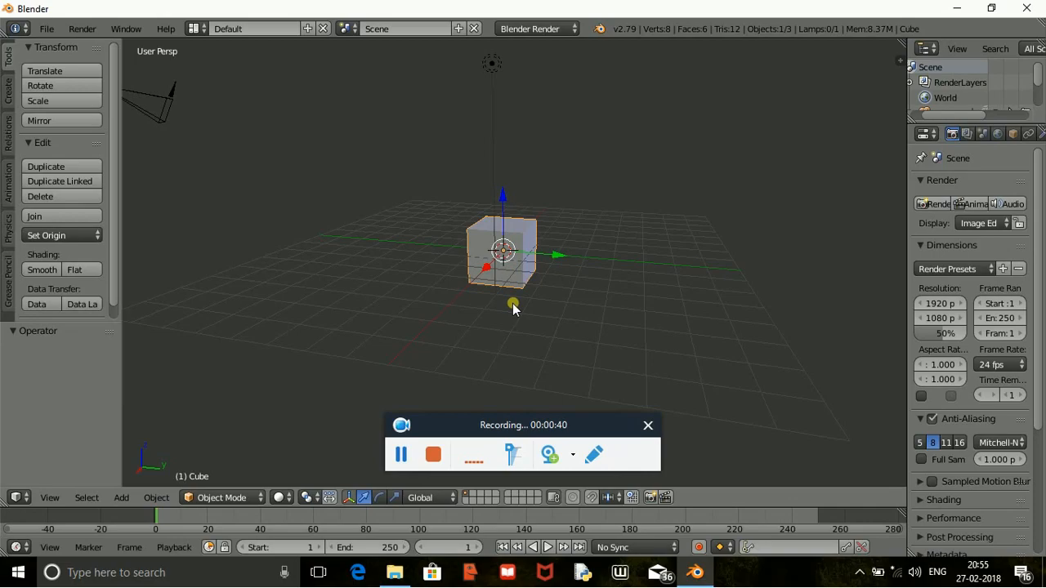
# Step: Examine the default cube in perspective, front, right and top views and at different zoom levels
pyautogui.moveTo(557, 294); pyautogui.dragTo(585, 302, button='middle')
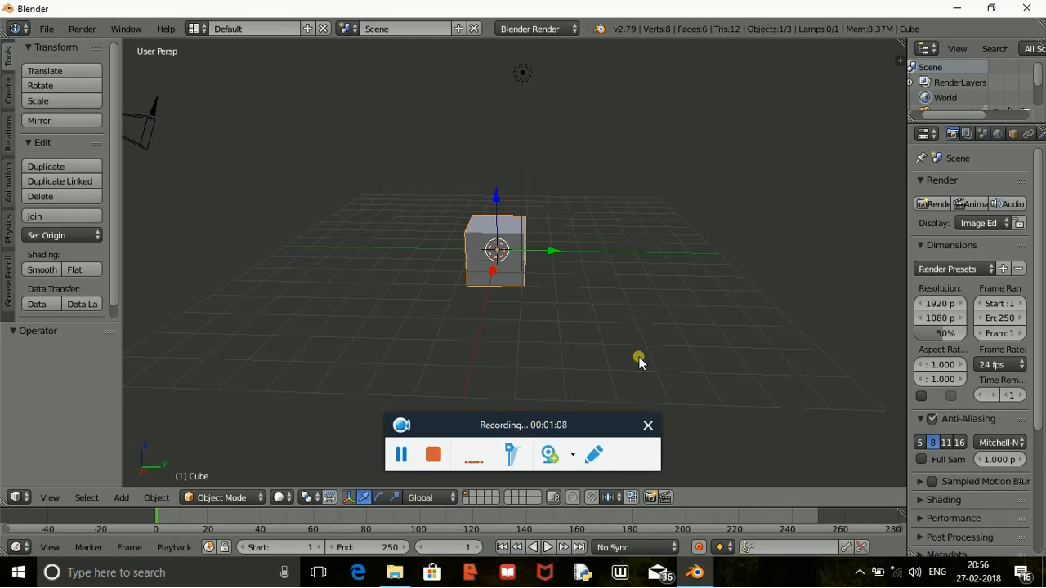
pyautogui.press('KP_1')
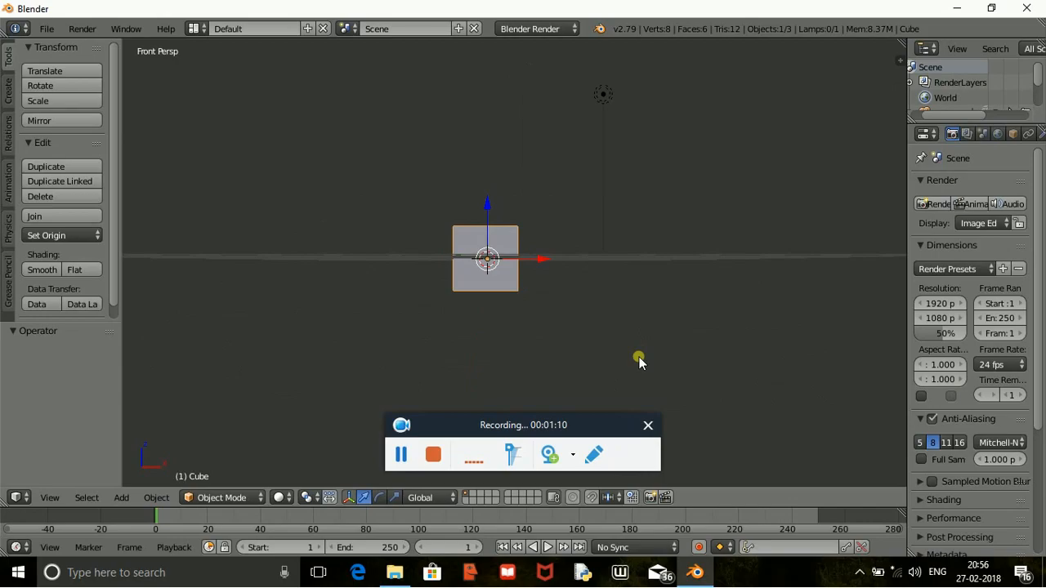
pyautogui.press('KP_3')
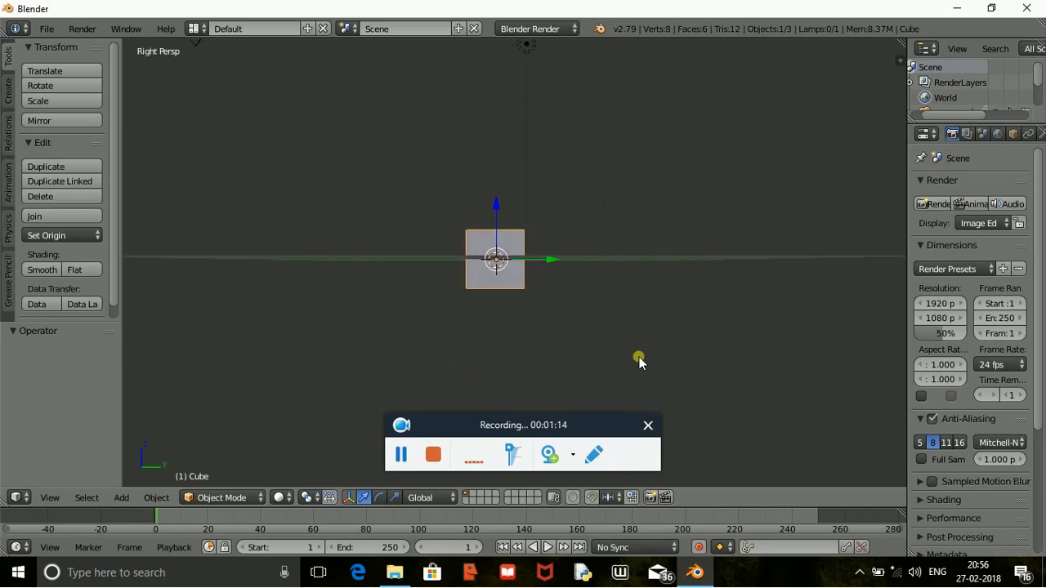
pyautogui.press('KP_7')
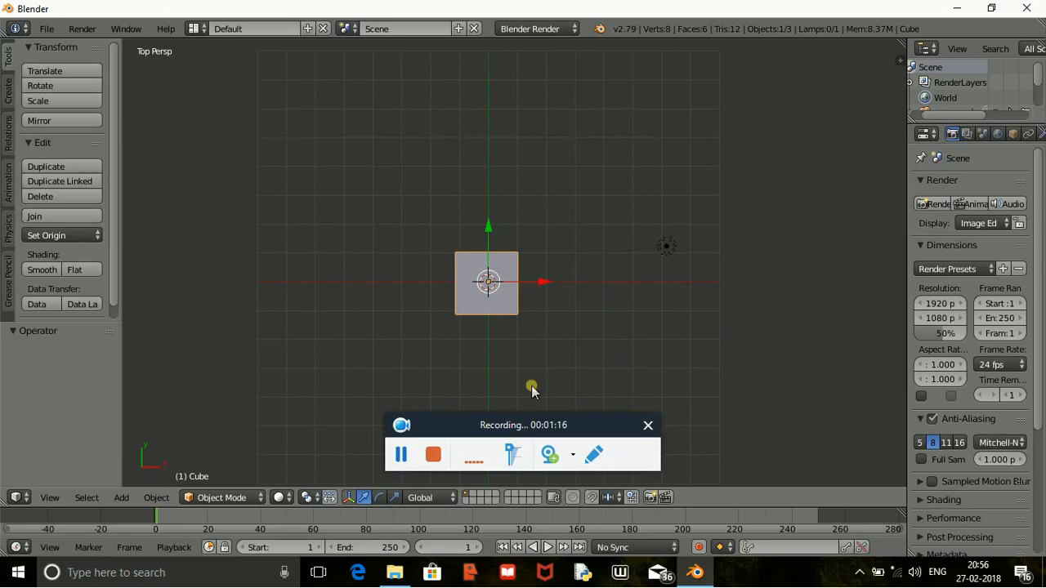
pyautogui.click(400, 455)
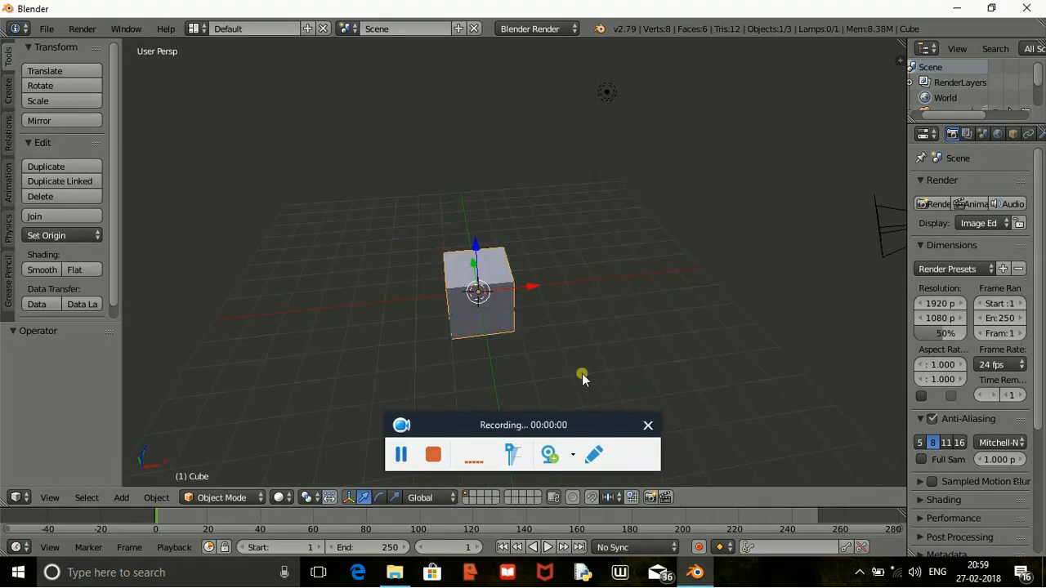
pyautogui.scroll(2, 581, 375)
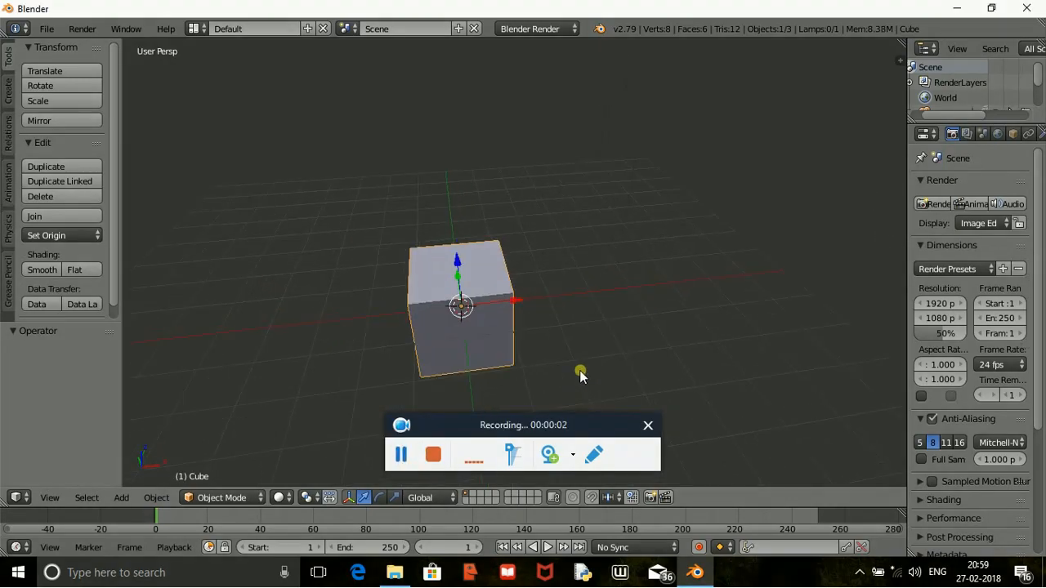
pyautogui.scroll(-2, 580, 374)
pyautogui.scroll(2, 580, 374)
pyautogui.scroll(-1, 580, 374)
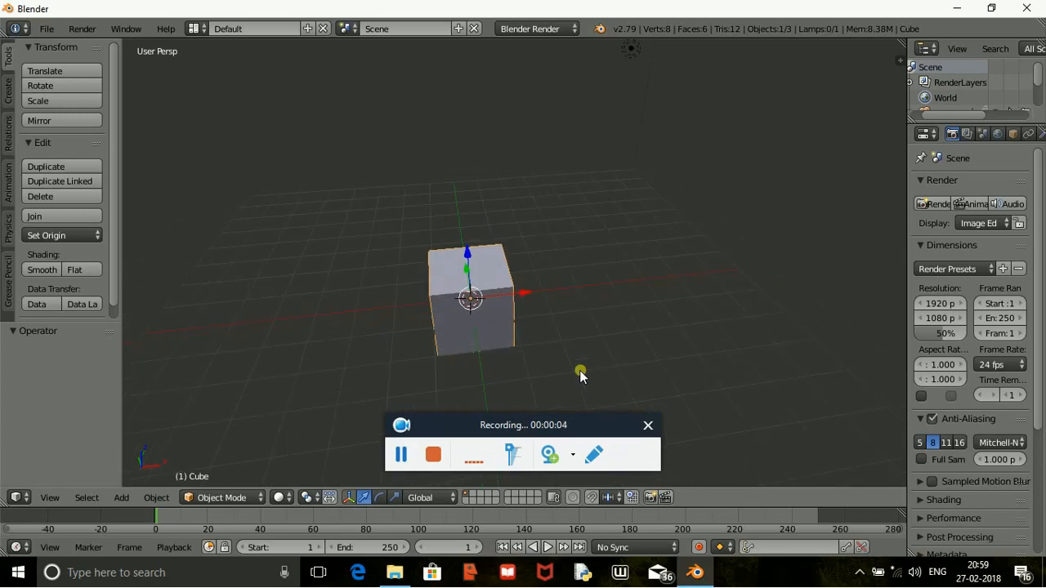
pyautogui.scroll(-1, 581, 375)
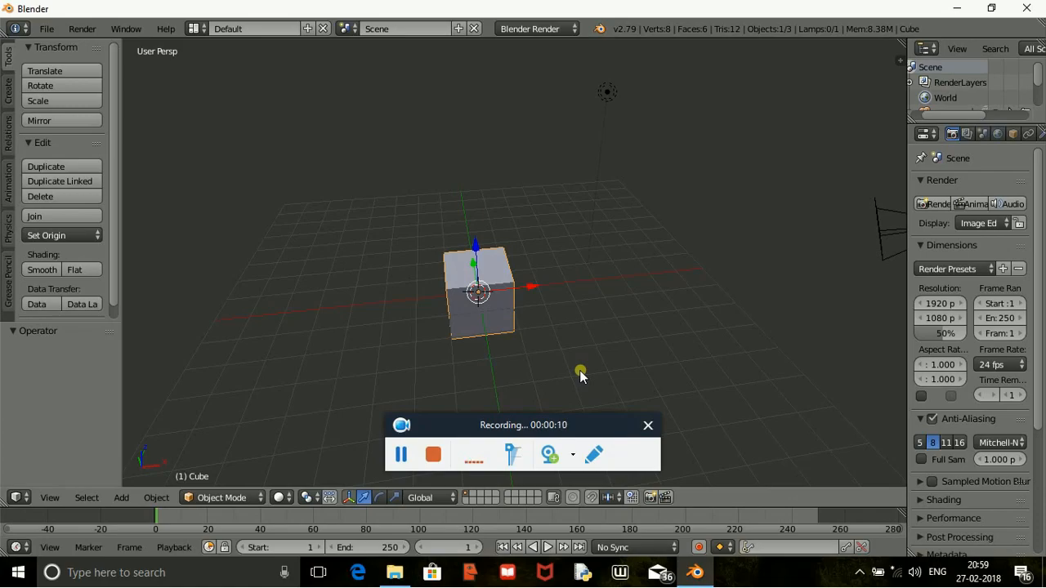
pyautogui.moveTo(580, 374); pyautogui.dragTo(600, 351, button='middle')
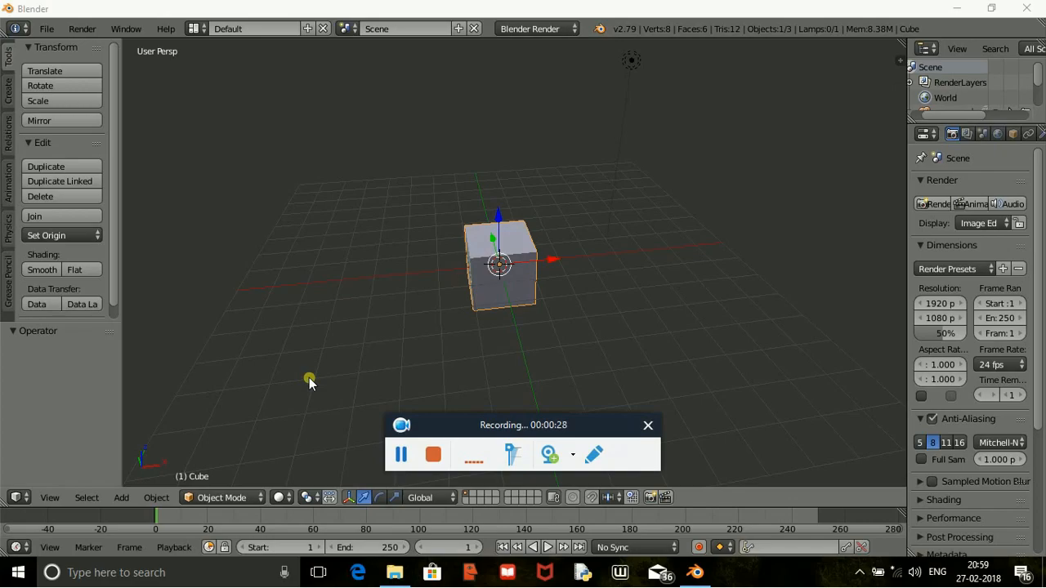
# Step: Enter Edit Mode and scale the default cube along the Z axis by about 1.8
pyautogui.click(209, 497)
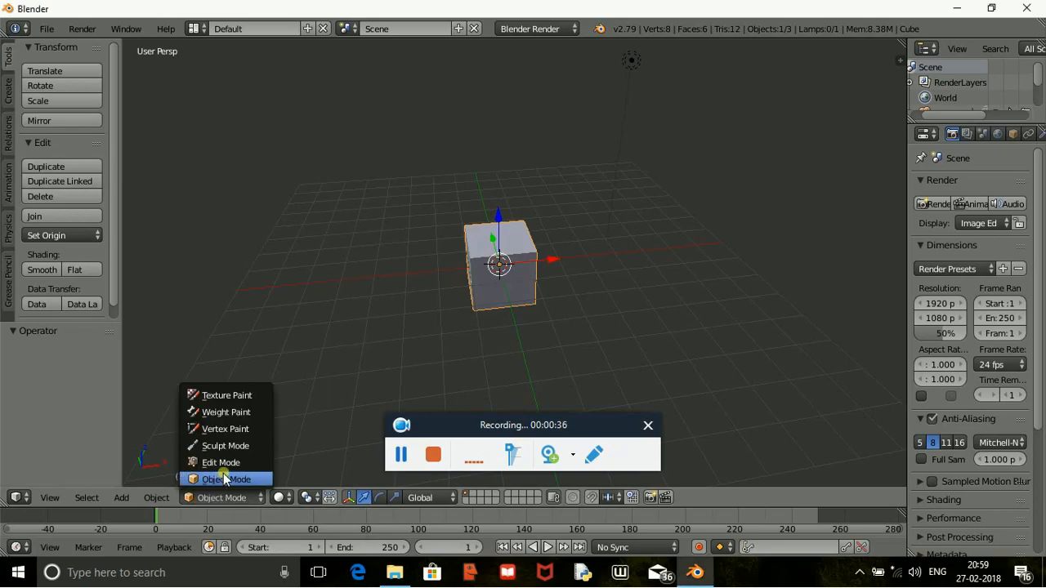
pyautogui.click(228, 465)
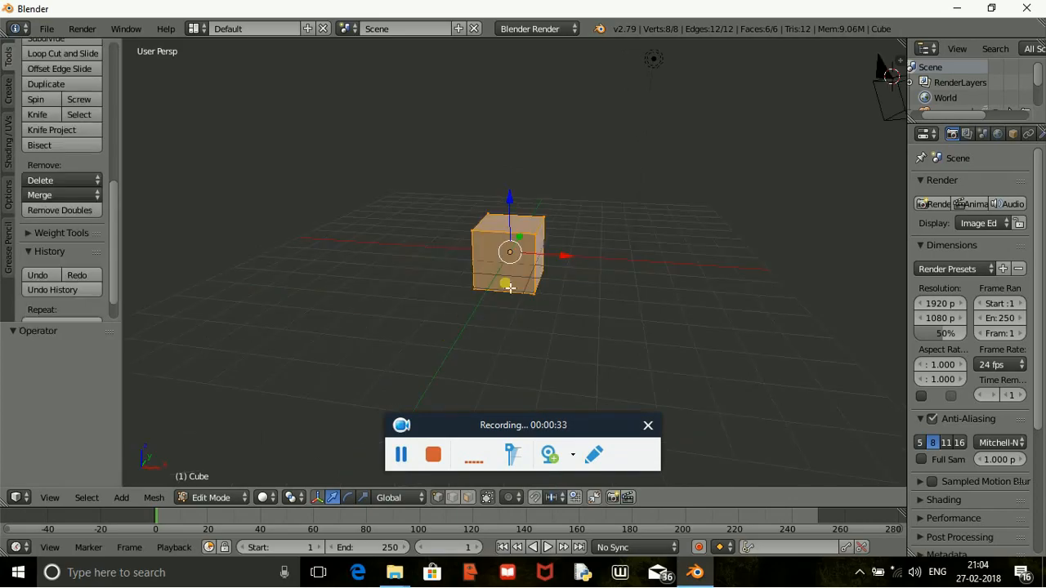
pyautogui.press('s')
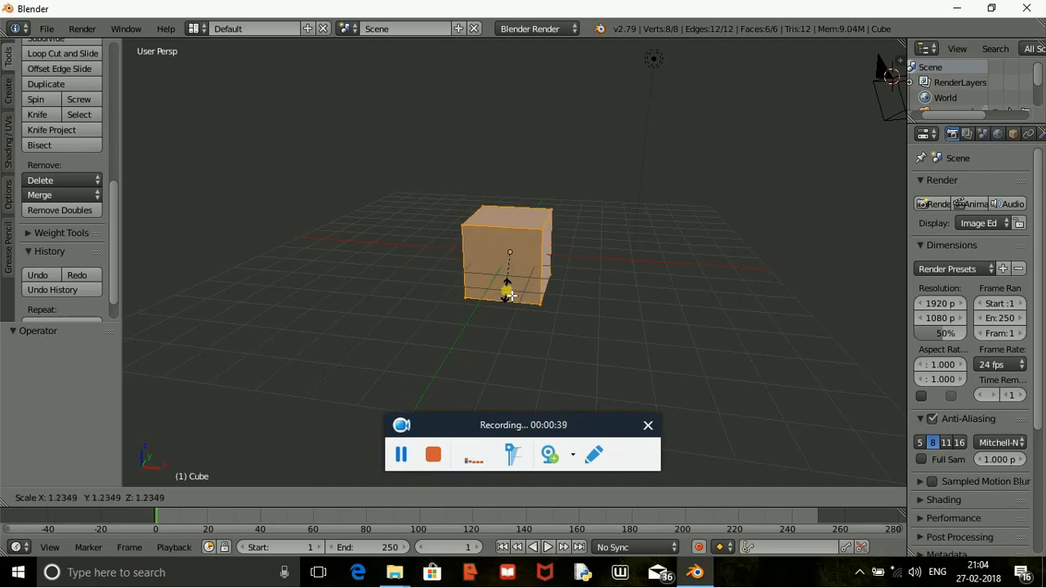
pyautogui.press('x')
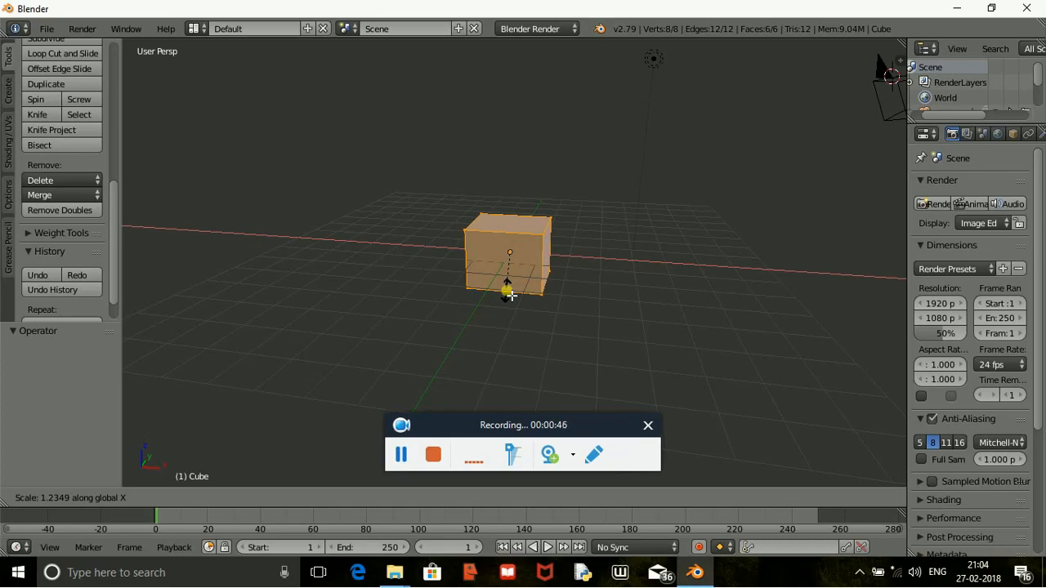
pyautogui.press('z')
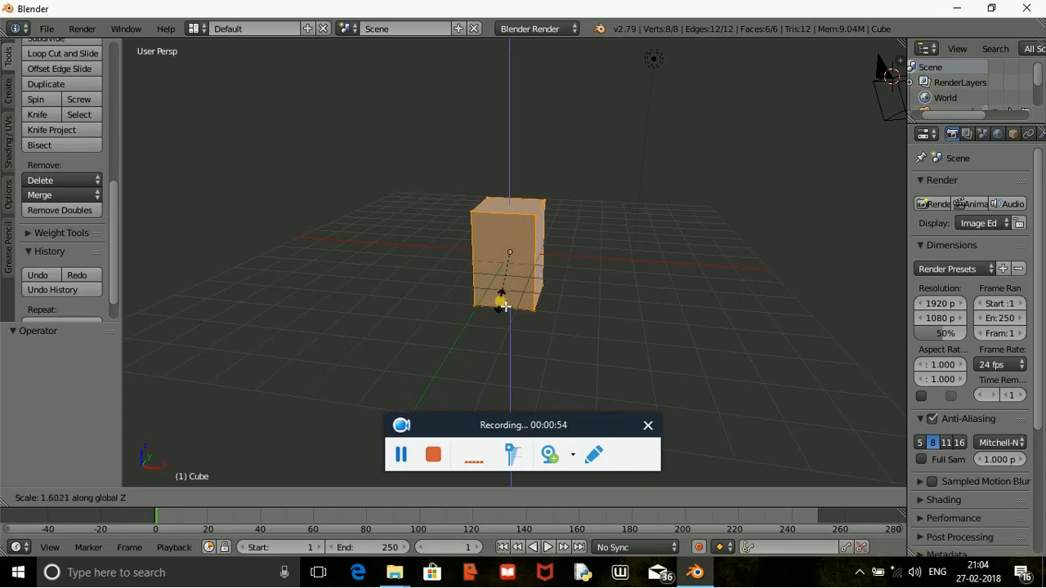
pyautogui.click(498, 304)
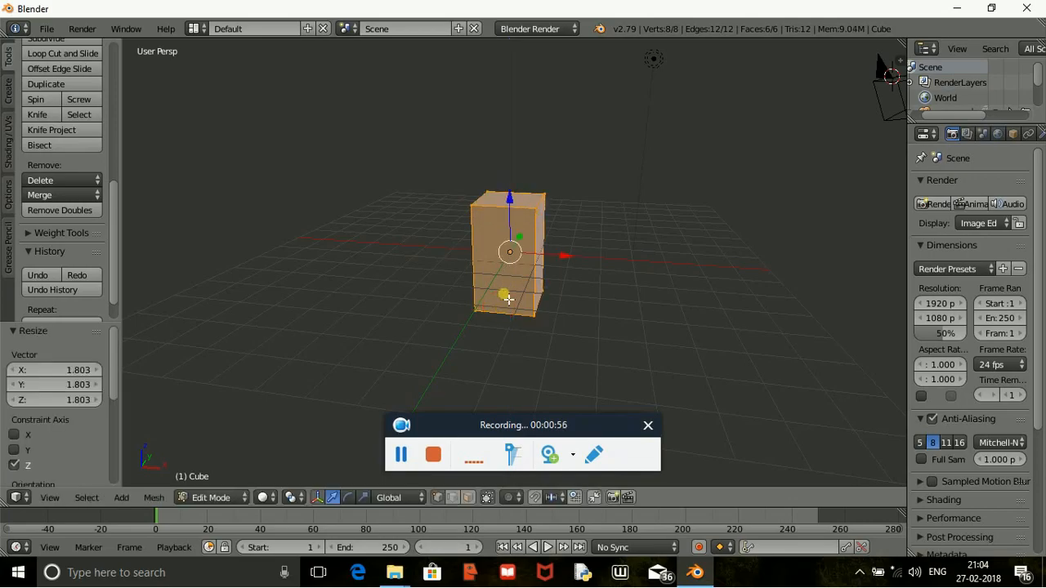
# Step: Raise the tall block above the grid, moving it about 4.76 along Y and about -2.3 along X
pyautogui.moveTo(513, 203); pyautogui.dragTo(523, 146)
pyautogui.moveTo(561, 196); pyautogui.dragTo(487, 160)
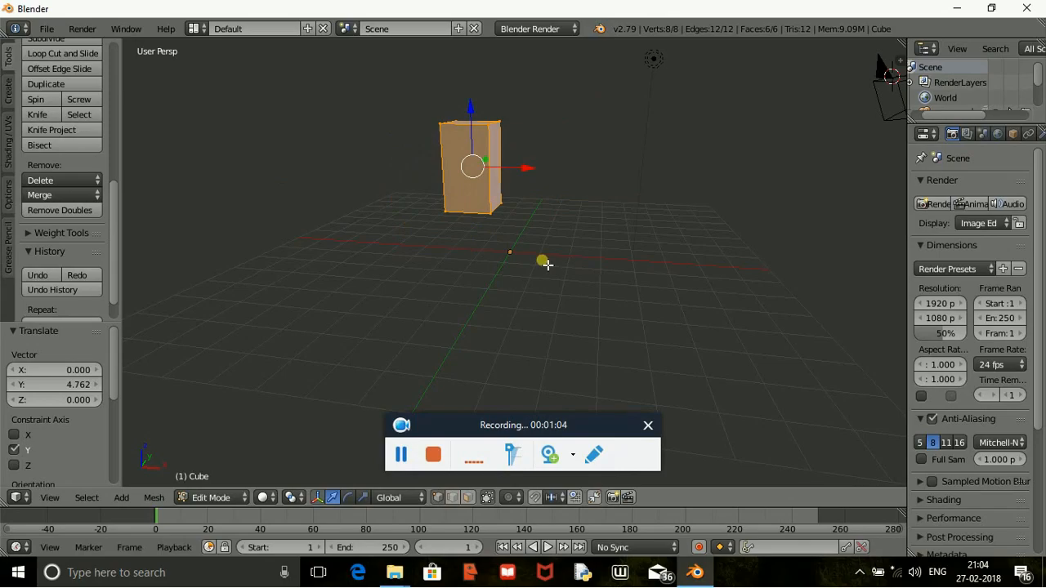
pyautogui.moveTo(549, 265); pyautogui.dragTo(585, 246, button='middle')
pyautogui.moveTo(492, 182); pyautogui.dragTo(445, 188)
# Step: Add a second cube to the mesh near the grid centre and scale it along Z by about 2.07
pyautogui.click(511, 248)
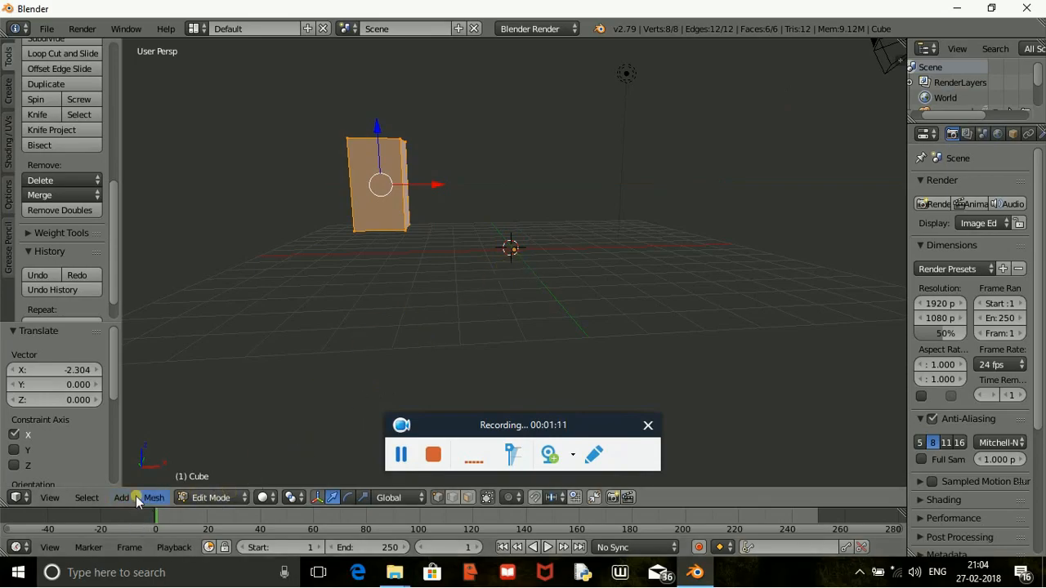
pyautogui.click(120, 498)
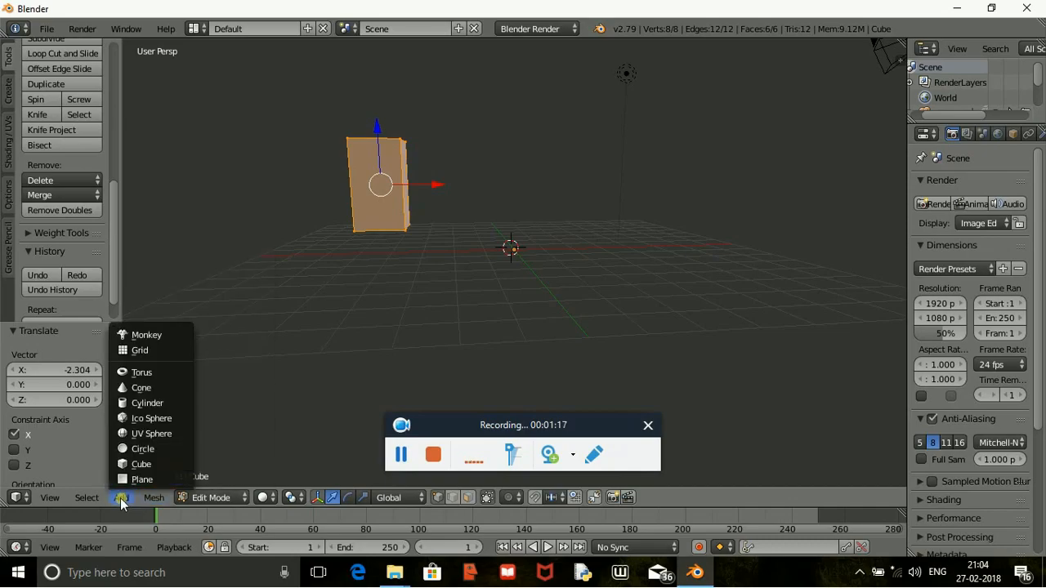
pyautogui.click(139, 464)
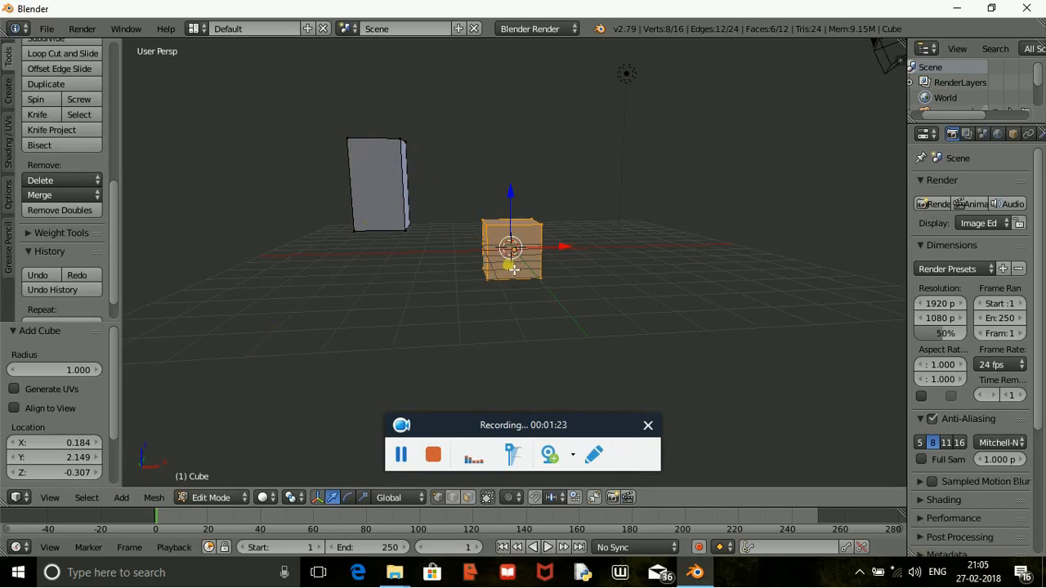
pyautogui.press('s')
pyautogui.press('z')
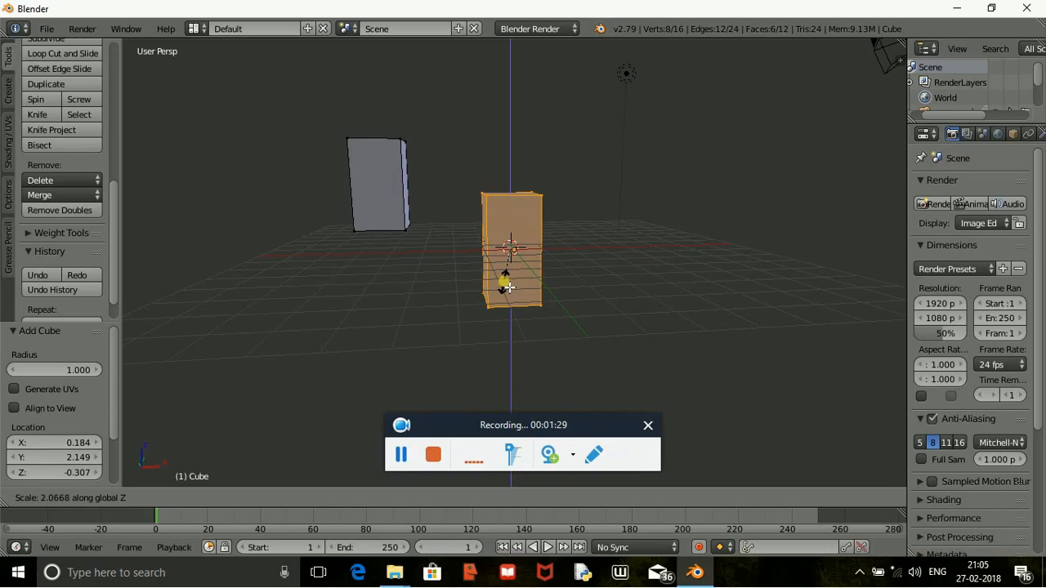
pyautogui.click(508, 287)
# Step: Move the second tall block up and back beside the first, shifting it about 1.98 along X
pyautogui.moveTo(520, 186); pyautogui.dragTo(544, 166)
pyautogui.moveTo(544, 166); pyautogui.dragTo(495, 224, button='middle')
pyautogui.moveTo(606, 182); pyautogui.dragTo(688, 146)
pyautogui.moveTo(695, 182); pyautogui.dragTo(703, 215)
pyautogui.moveTo(567, 226); pyautogui.dragTo(638, 231, button='middle')
# Step: Add a third cube in front of the two tall blocks and scale it along X by about 2.94
pyautogui.click(513, 283)
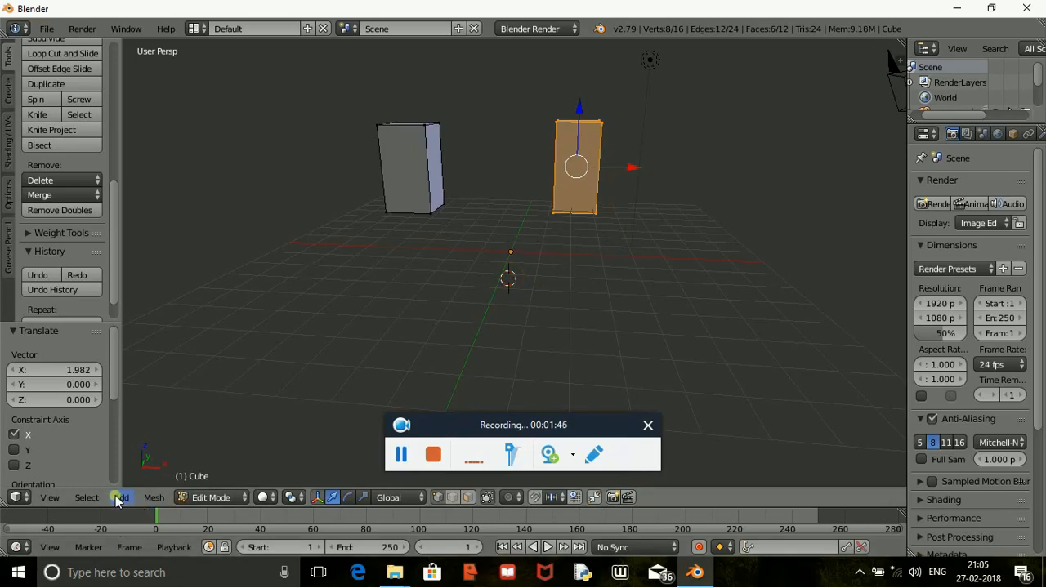
pyautogui.click(117, 500)
pyautogui.click(144, 468)
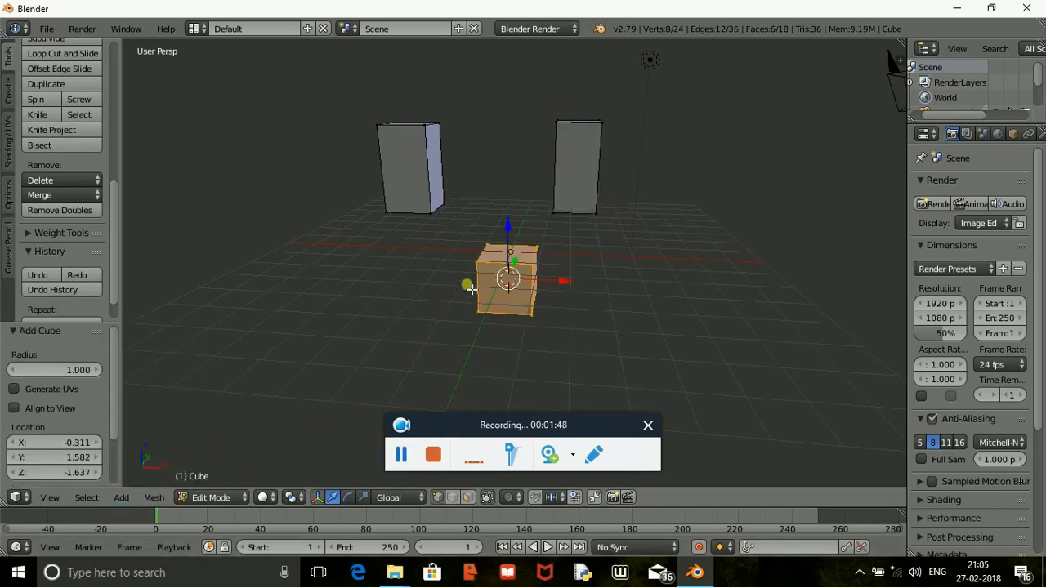
pyautogui.press('s')
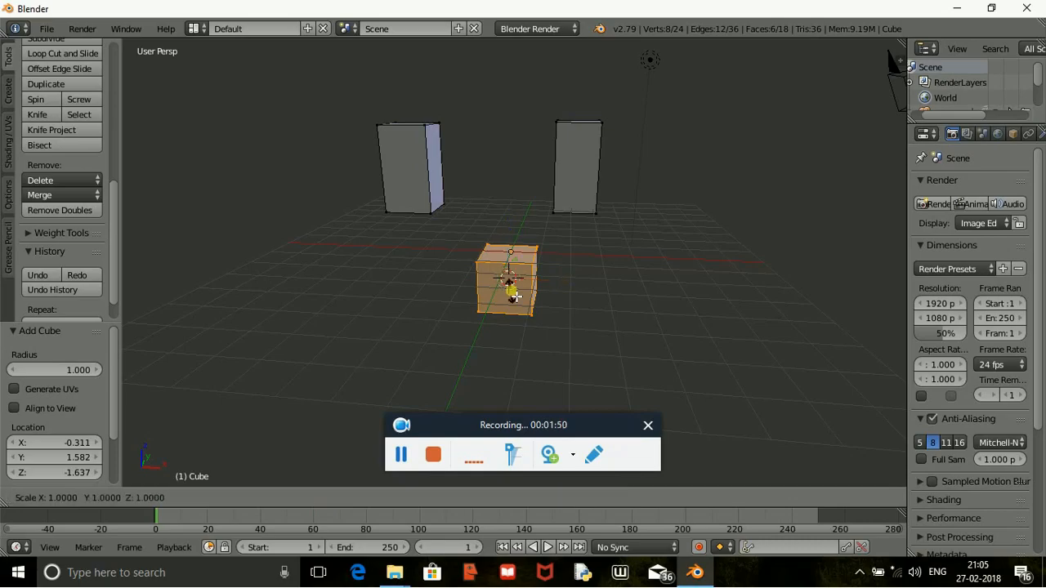
pyautogui.press('y')
pyautogui.press('x')
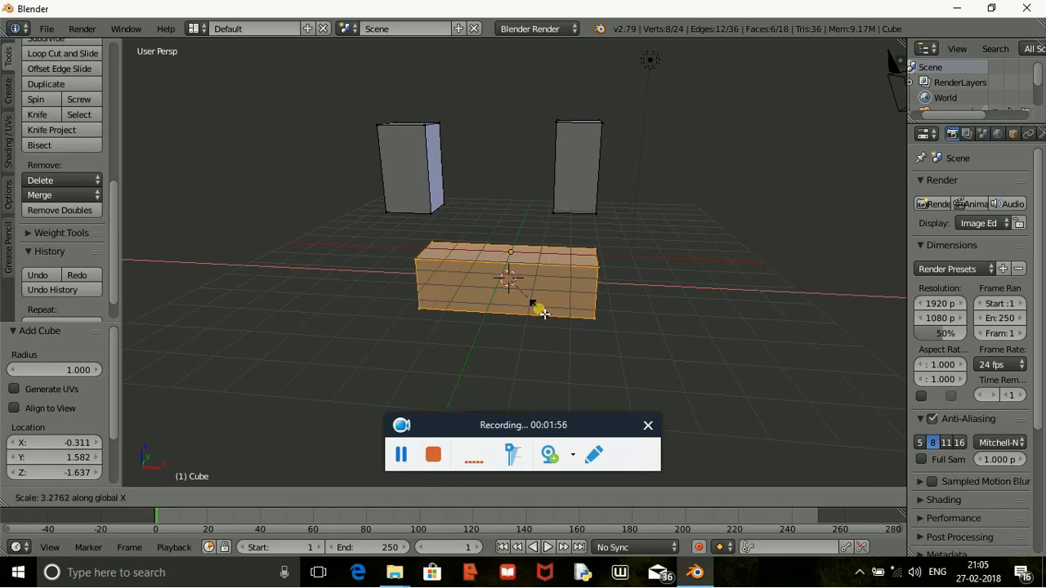
pyautogui.click(537, 314)
pyautogui.press('z')
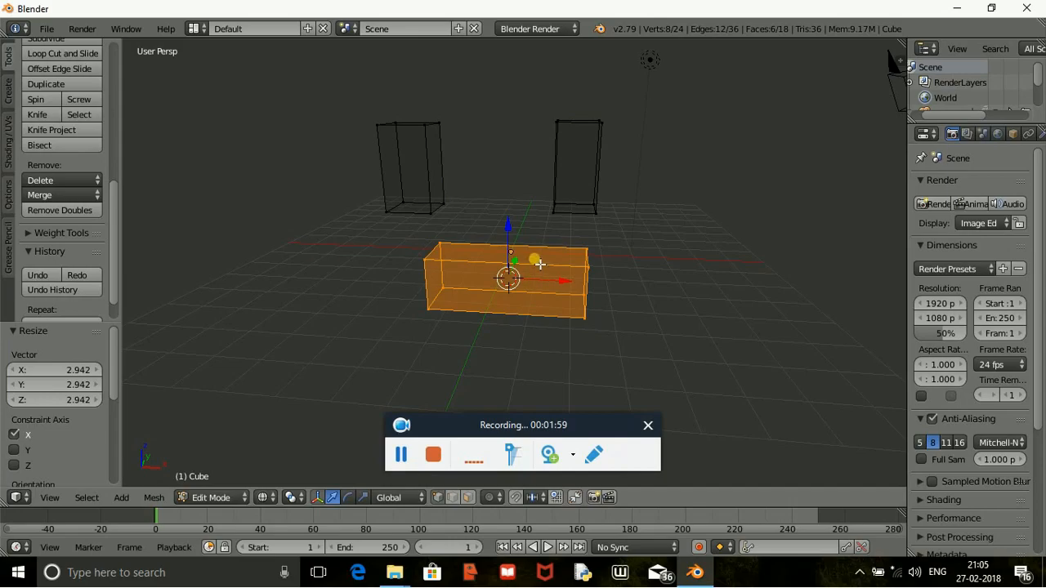
pyautogui.click(263, 498)
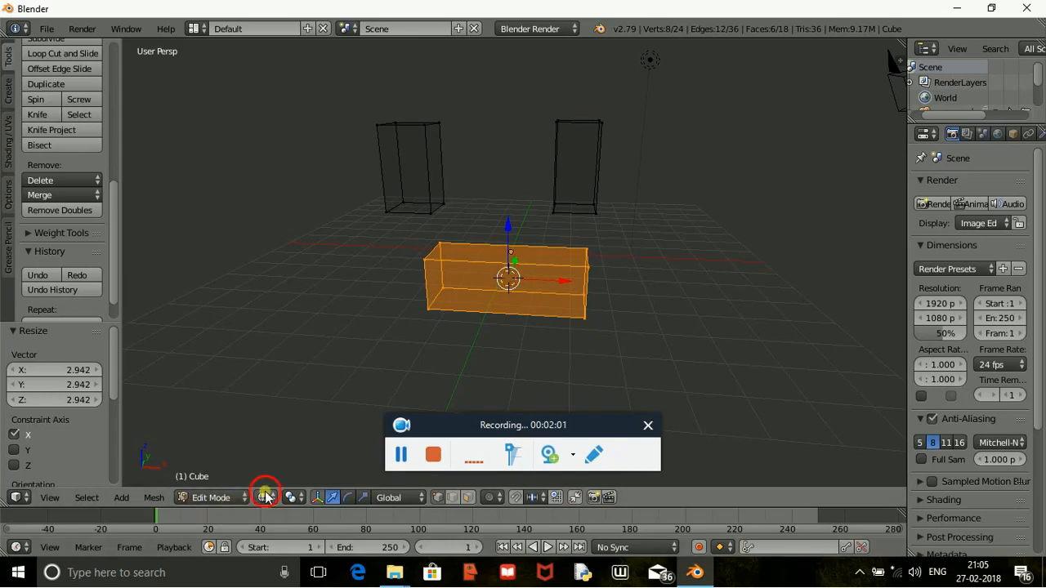
pyautogui.click(282, 446)
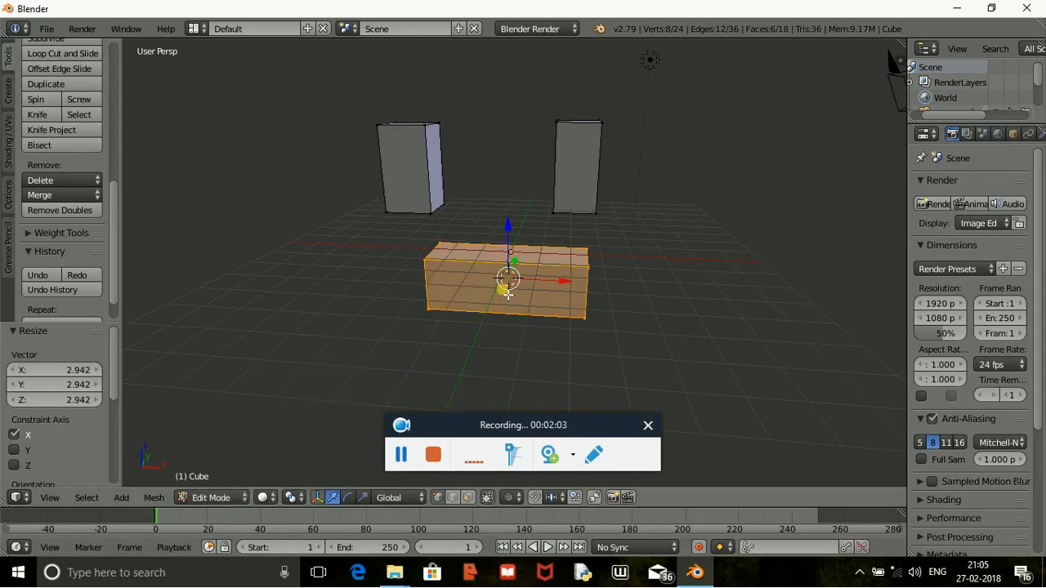
pyautogui.press('z')
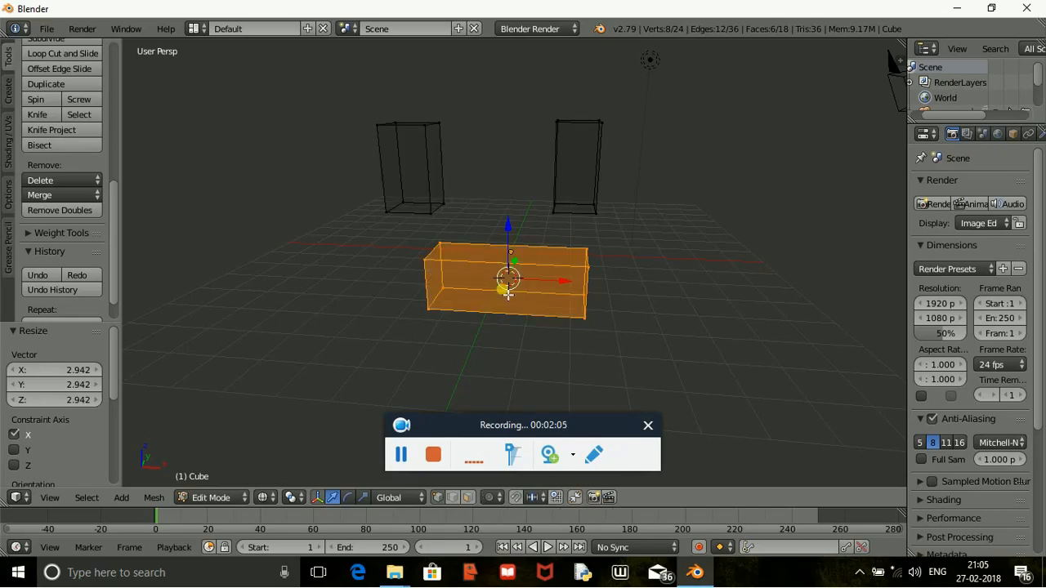
pyautogui.click(265, 500)
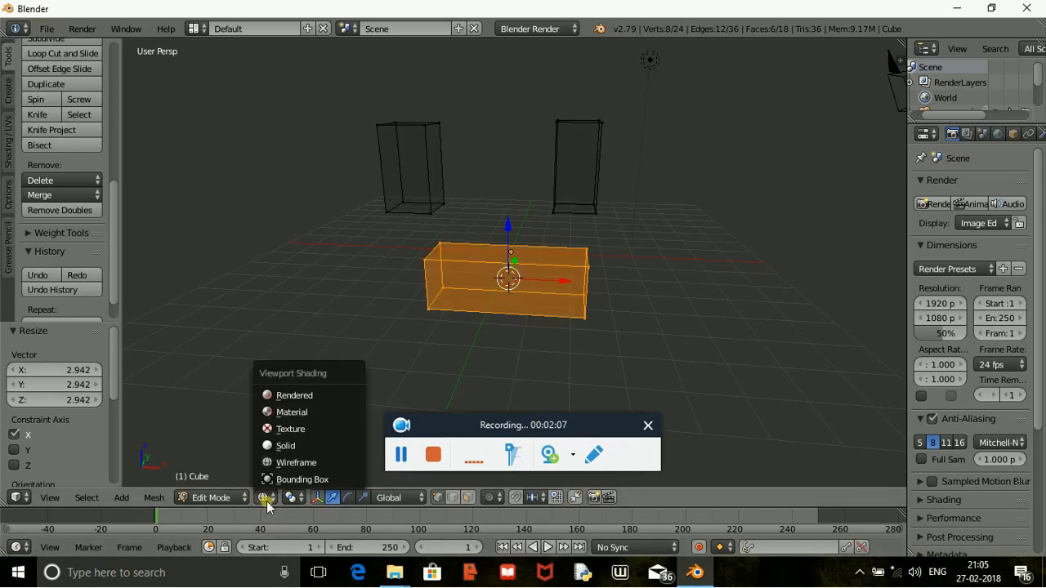
pyautogui.click(285, 448)
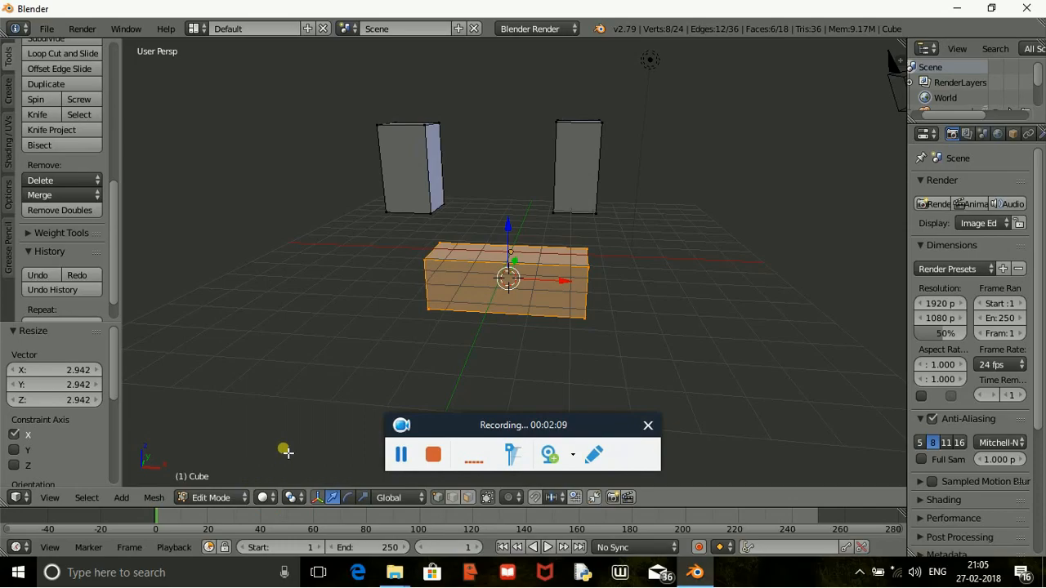
# Step: Scale the wide block along the Z axis by about 1.43
pyautogui.press('s')
pyautogui.press('z')
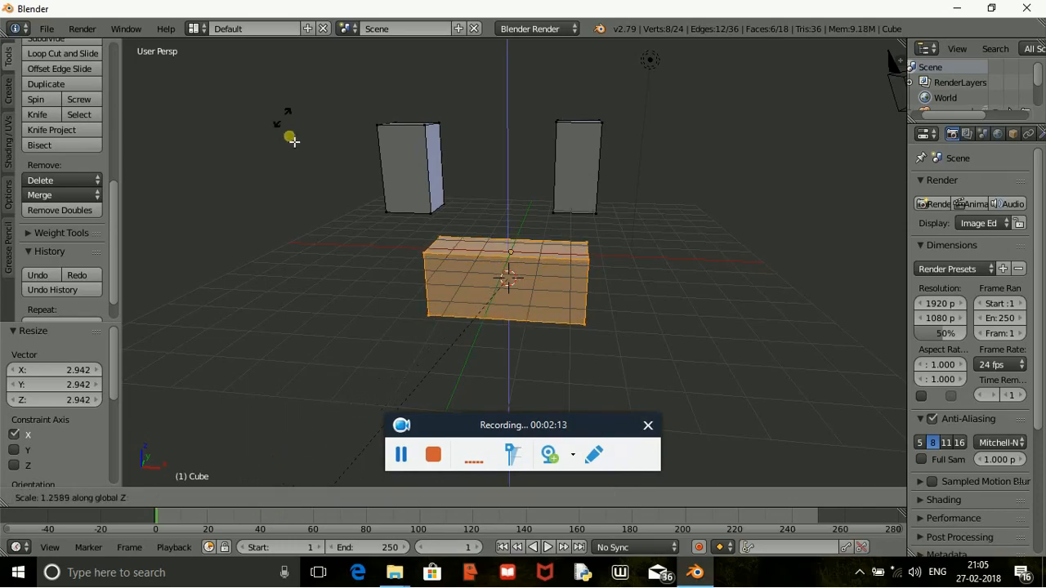
pyautogui.click(294, 174)
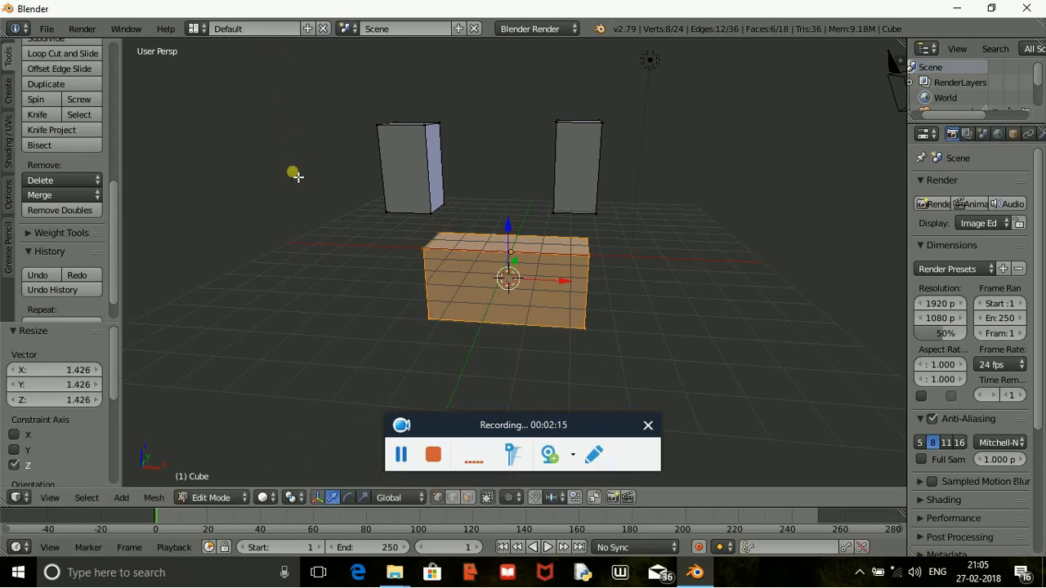
# Step: Move the wide block up and back so it sits between the two tall blocks
pyautogui.moveTo(514, 263); pyautogui.dragTo(532, 226)
pyautogui.moveTo(531, 175); pyautogui.dragTo(534, 124)
pyautogui.moveTo(572, 187)
pyautogui.mouseDown()
pyautogui.moveTo(553, 193)
pyautogui.moveTo(572, 181)
pyautogui.mouseUp()
# Step: Select the wide block's upper corner vertex next to the second tall block and return to Object Mode
pyautogui.rightClick(553, 157)
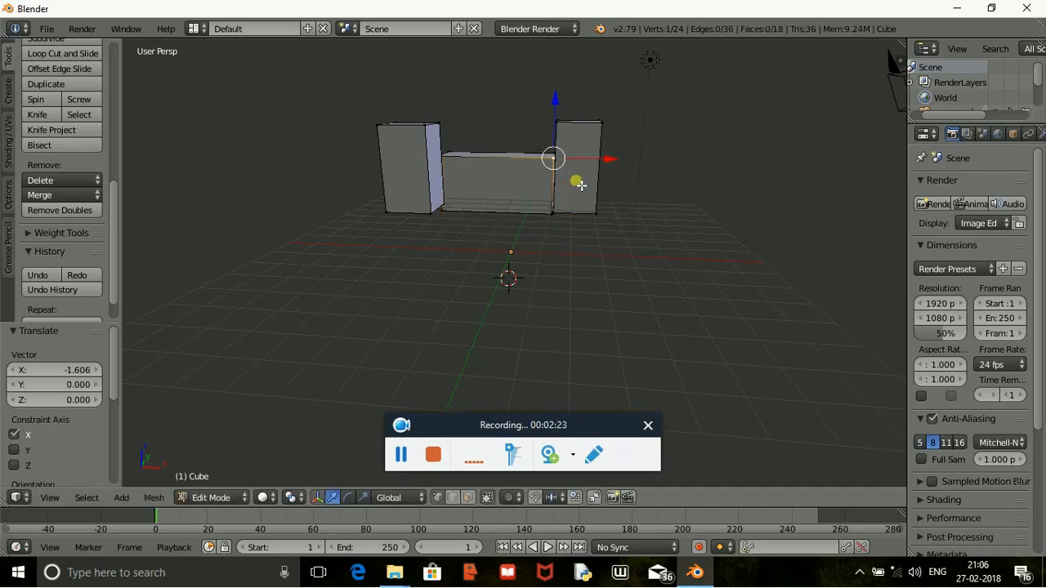
pyautogui.click(209, 500)
pyautogui.click(210, 480)
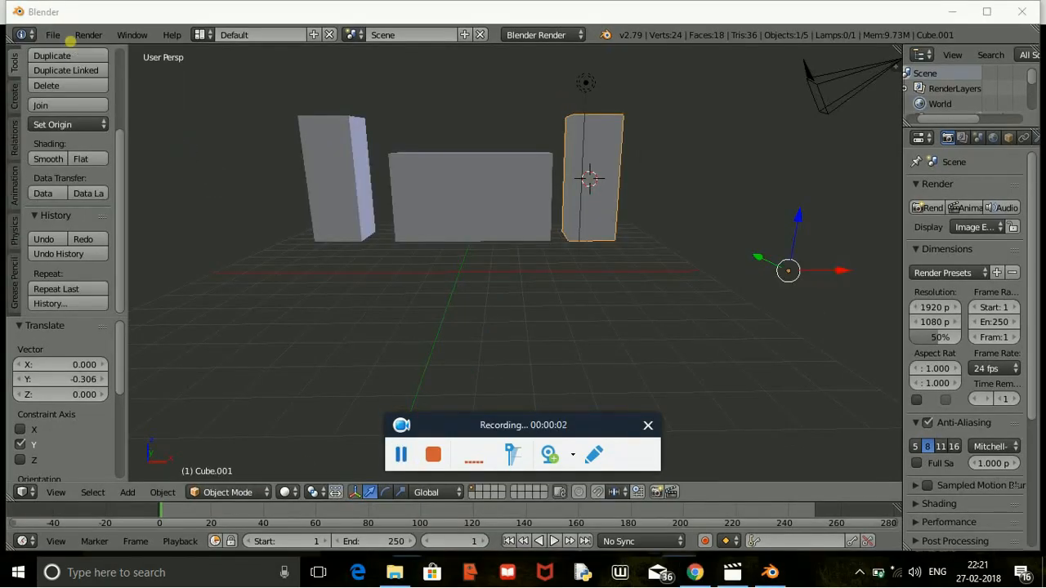
# Step: Save the scene as CITY.blend in the Documents folder
pyautogui.click(60, 37)
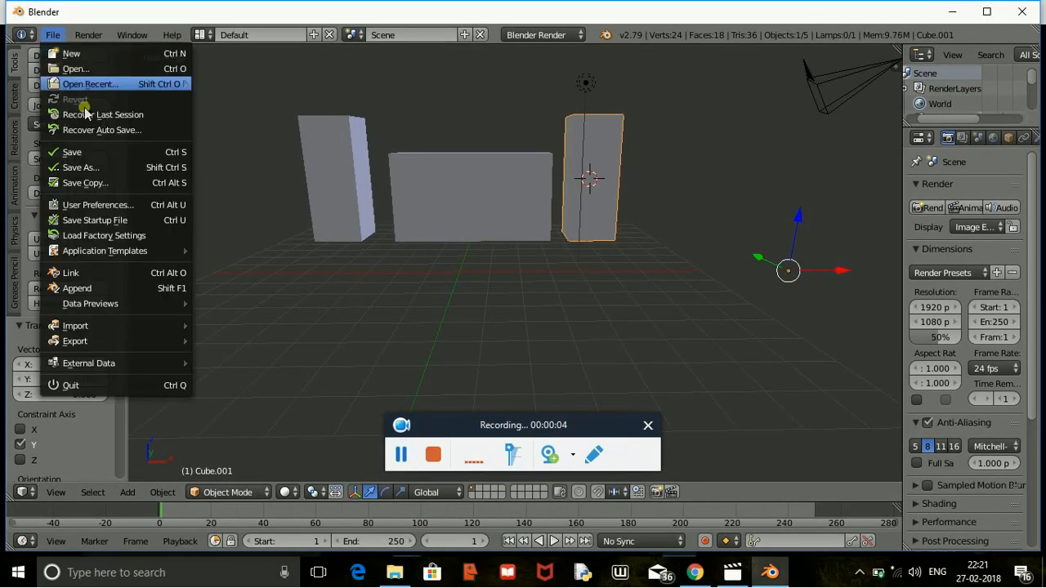
pyautogui.click(90, 169)
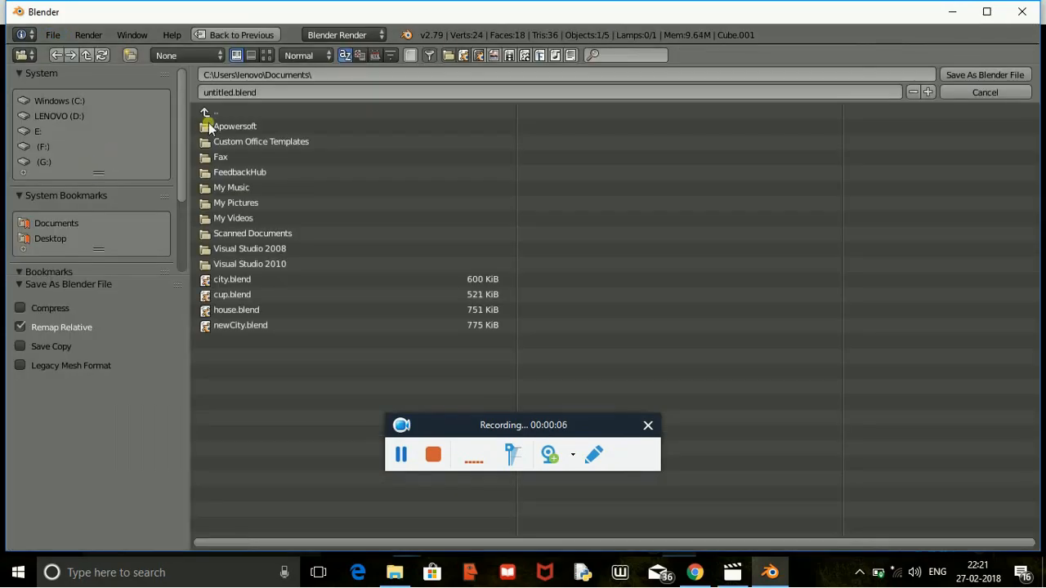
pyautogui.click(232, 93)
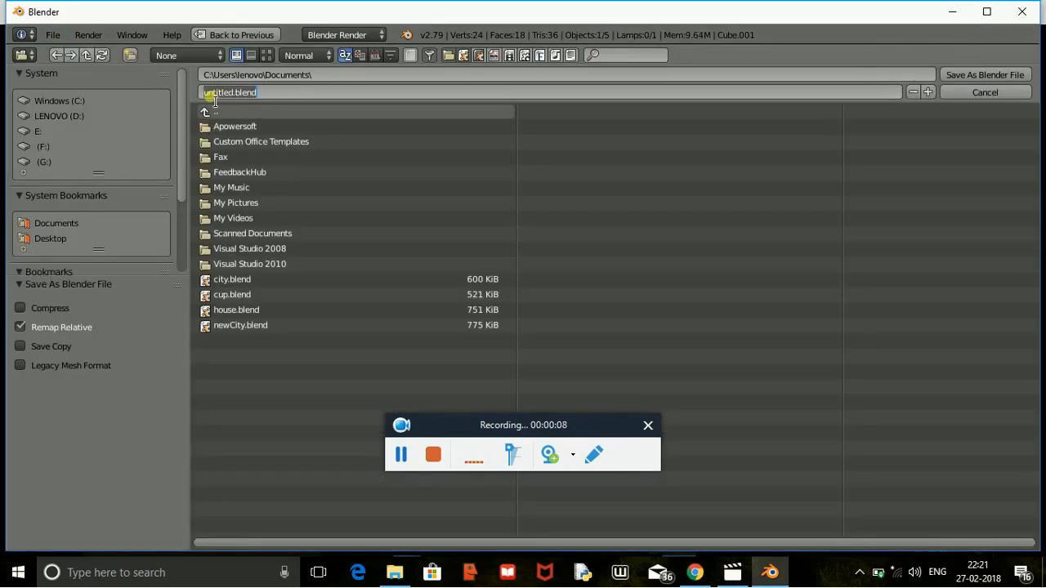
pyautogui.moveTo(235, 97); pyautogui.dragTo(191, 102)
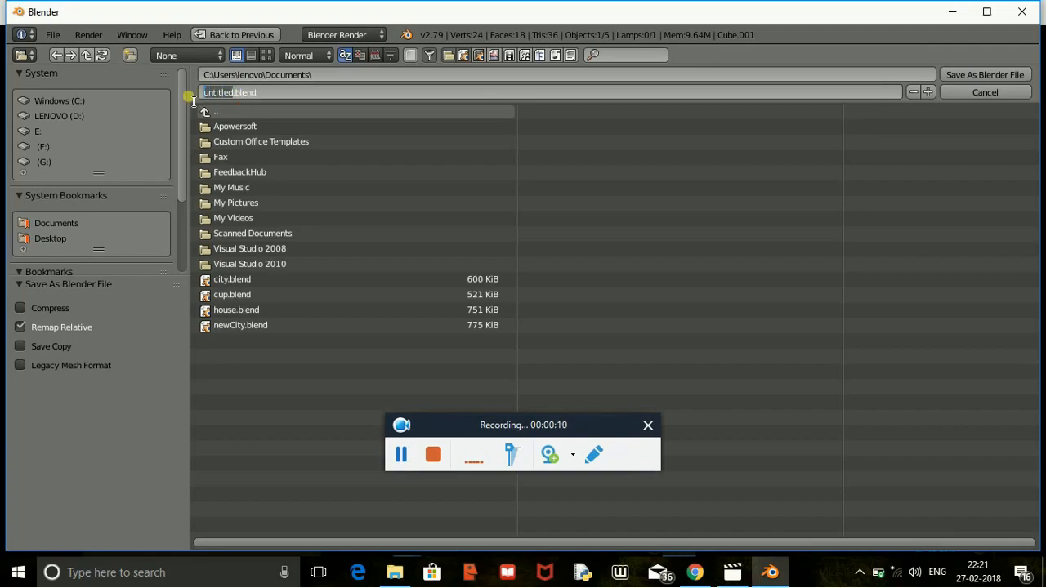
pyautogui.press('BackSpace')
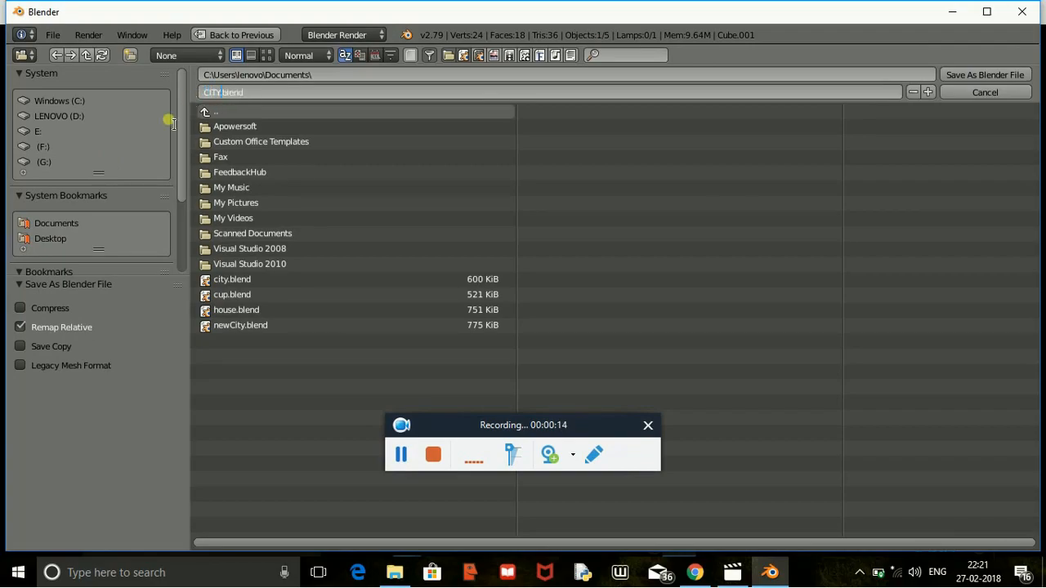
pyautogui.click(1021, 81)
pyautogui.click(1019, 82)
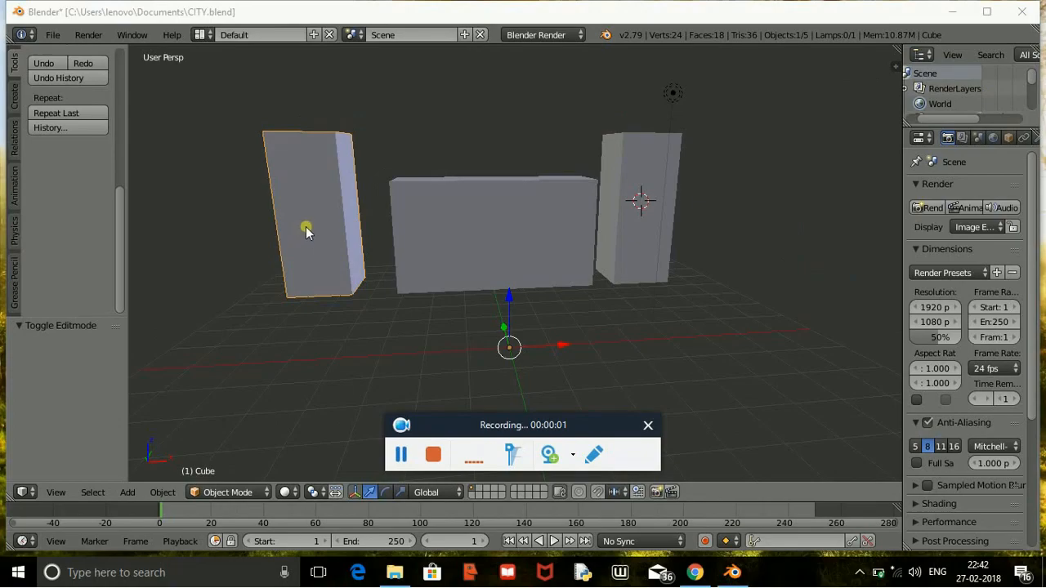
pyautogui.hotkey('ctrl', 's')
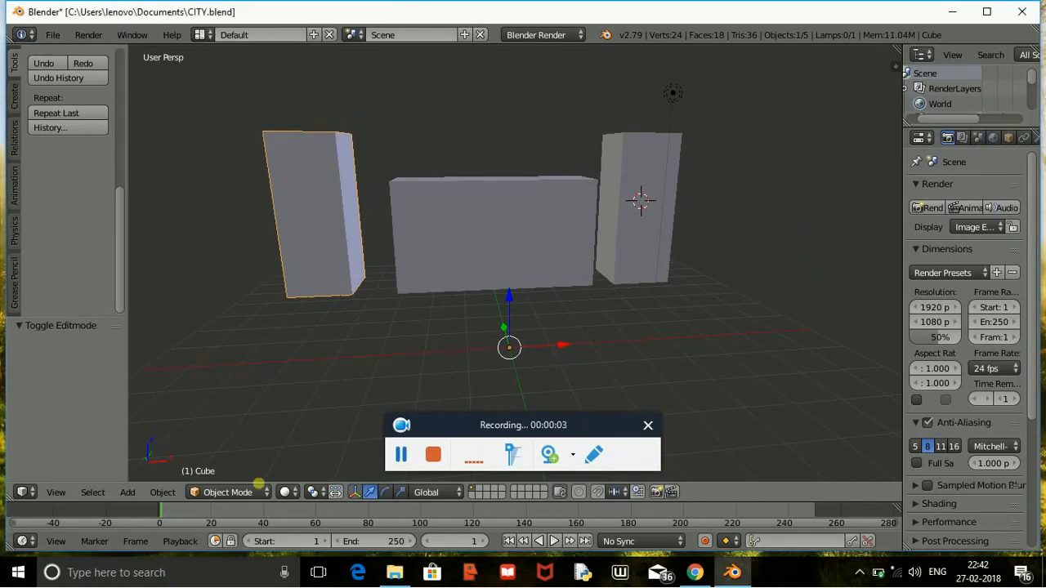
# Step: Put the selected tall block into Edit Mode with face selection active
pyautogui.click(228, 492)
pyautogui.click(221, 458)
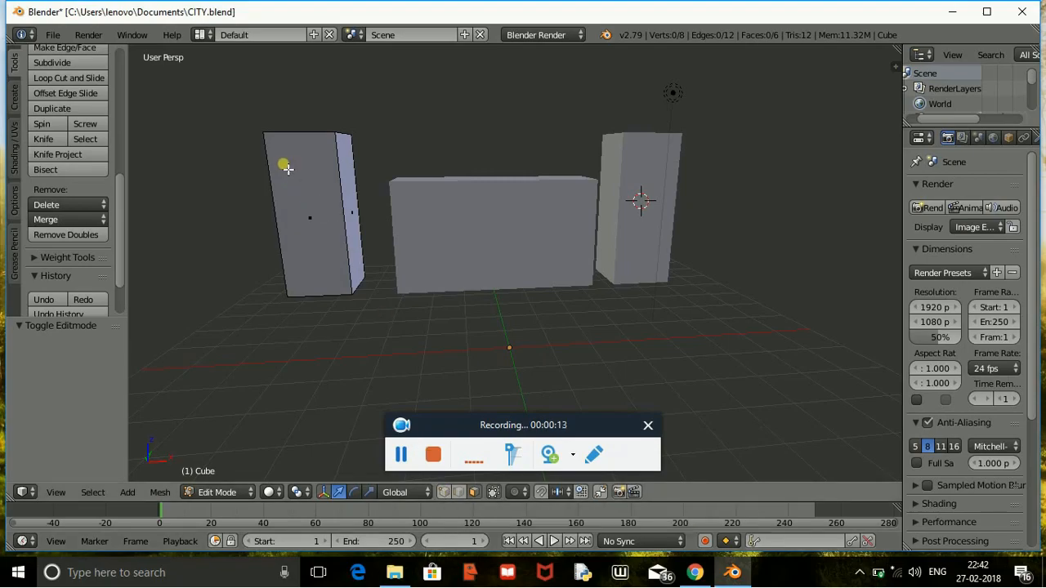
pyautogui.click(459, 492)
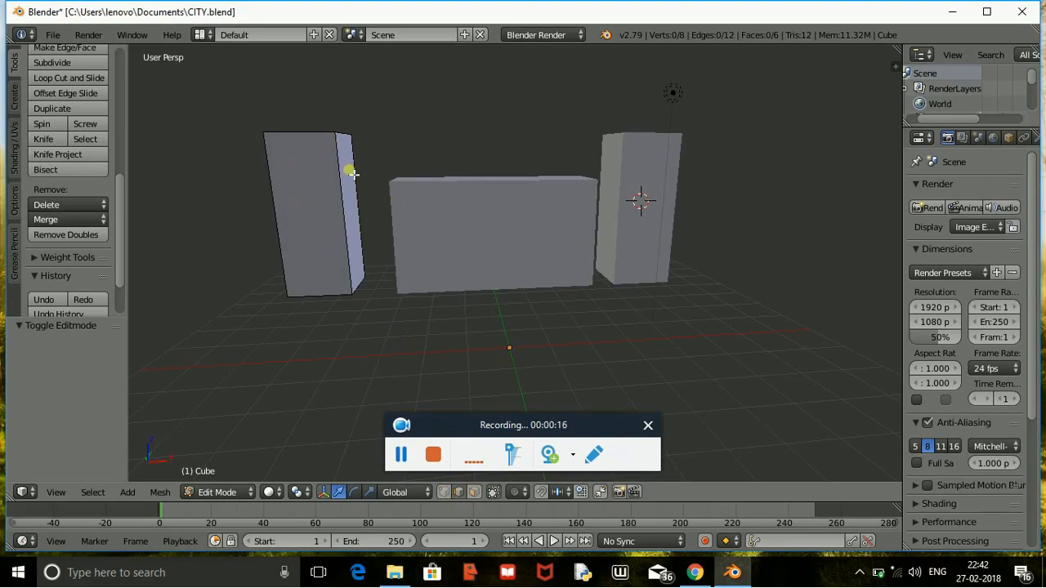
pyautogui.click(475, 492)
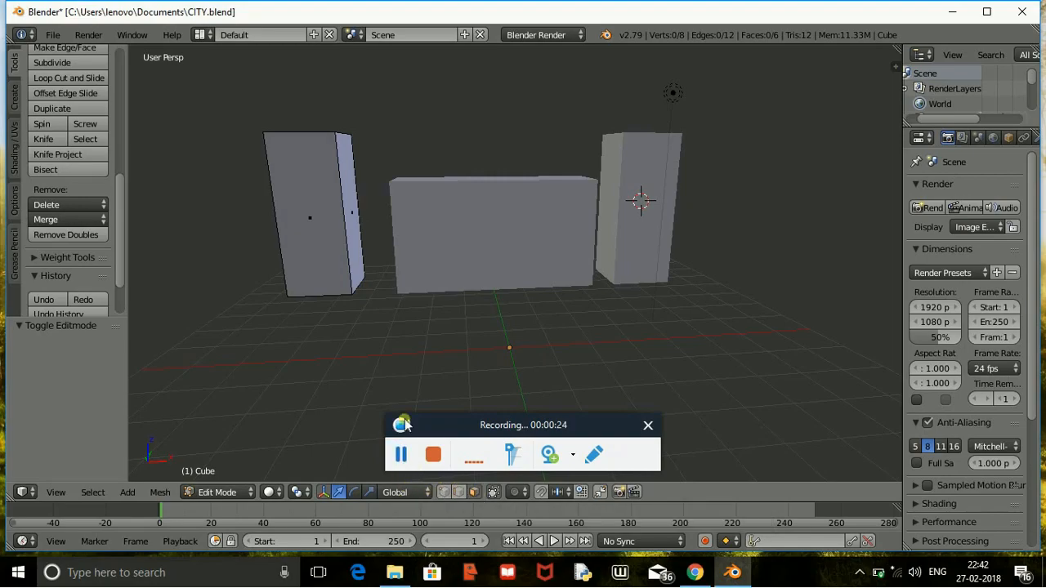
# Step: Select the entire tall block and subdivide it twice with one cut each
pyautogui.press('a')
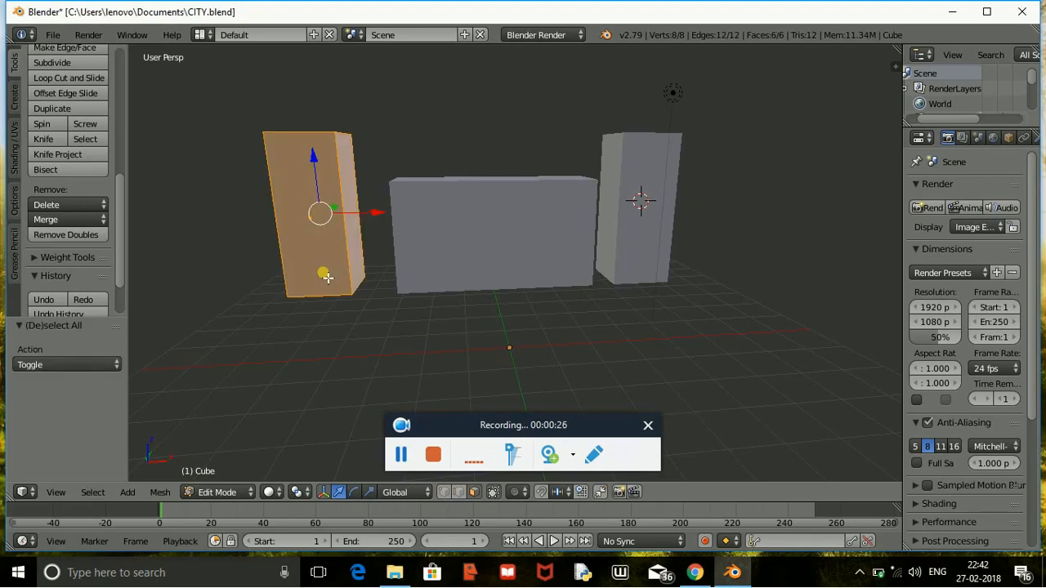
pyautogui.scroll(2, 73, 151)
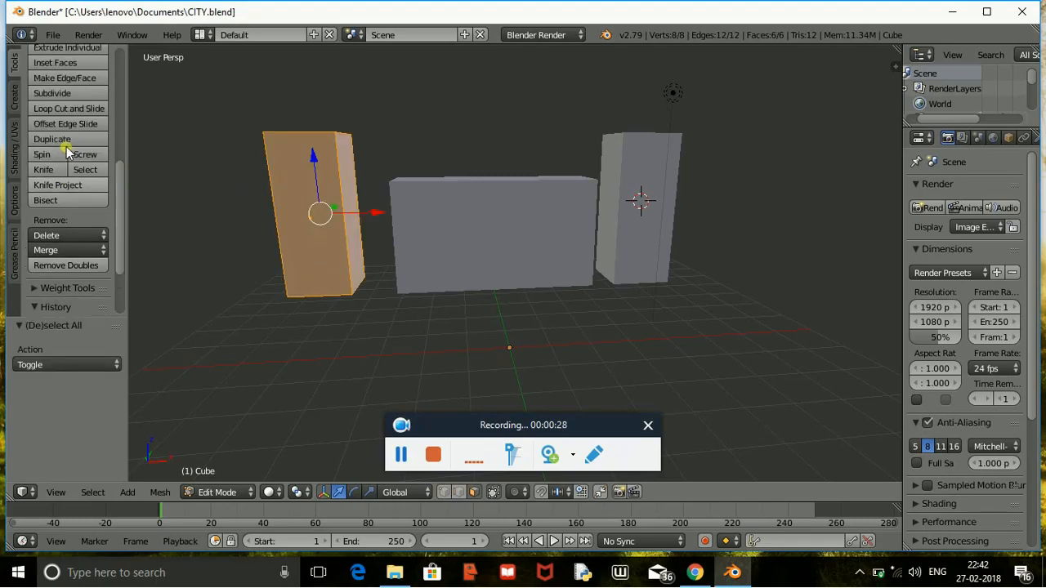
pyautogui.click(82, 94)
pyautogui.click(82, 94)
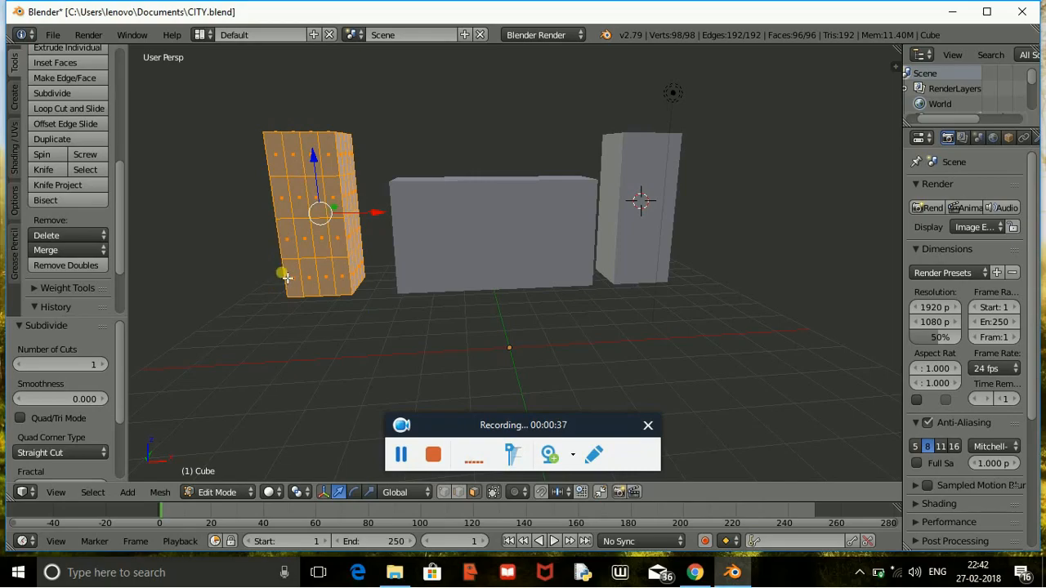
# Step: Select only the four middle faces in the two lowest front rows and extrude them inward by about 0.3 as a doorway
pyautogui.press('a')
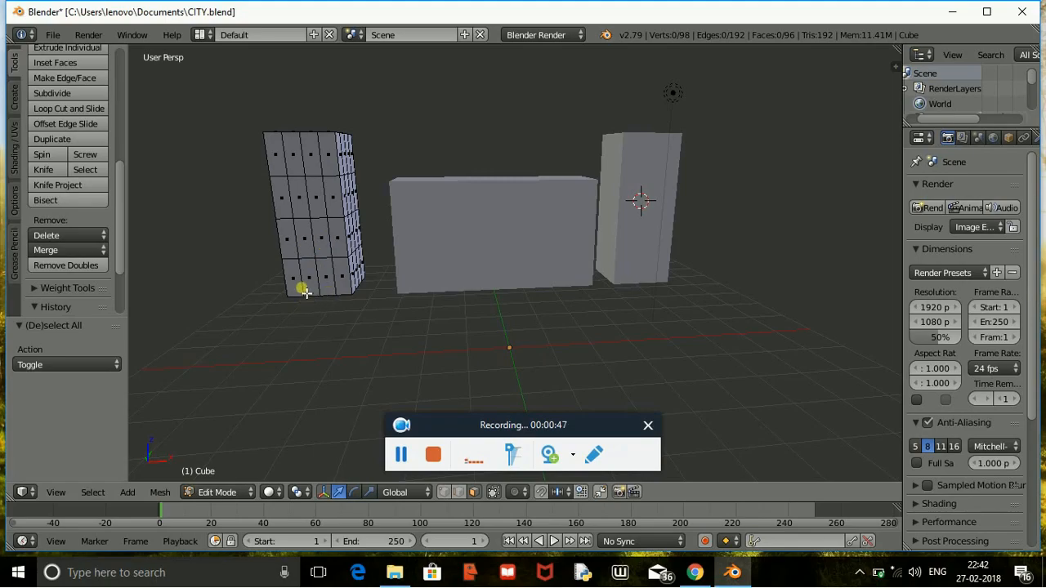
pyautogui.rightClick(303, 239)
pyautogui.keyDown('shift'); pyautogui.rightClick(323, 237); pyautogui.keyUp('shift')
pyautogui.keyDown('shift'); pyautogui.rightClick(326, 278); pyautogui.keyUp('shift')
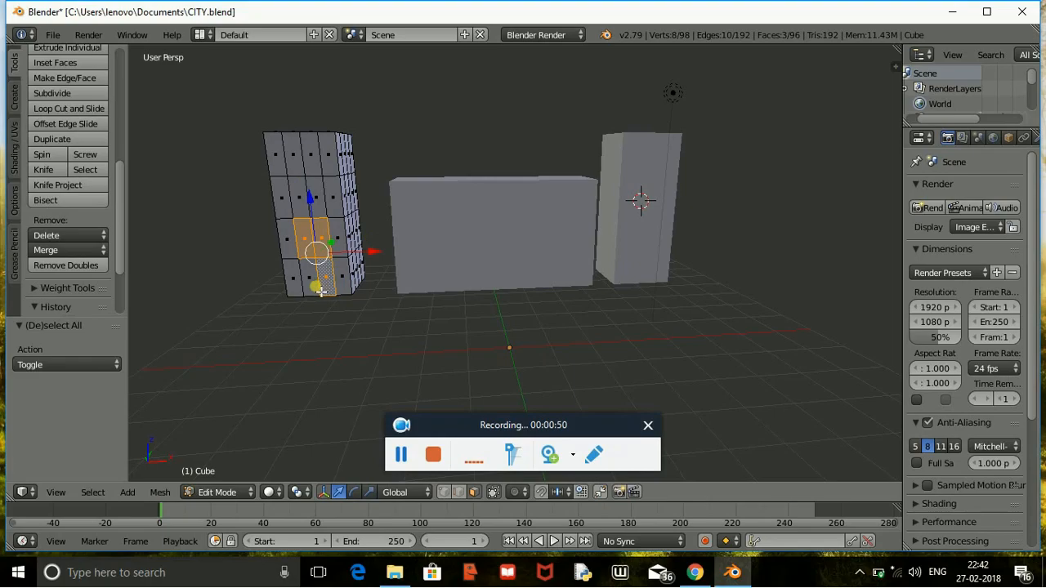
pyautogui.keyDown('shift'); pyautogui.rightClick(317, 290); pyautogui.keyUp('shift')
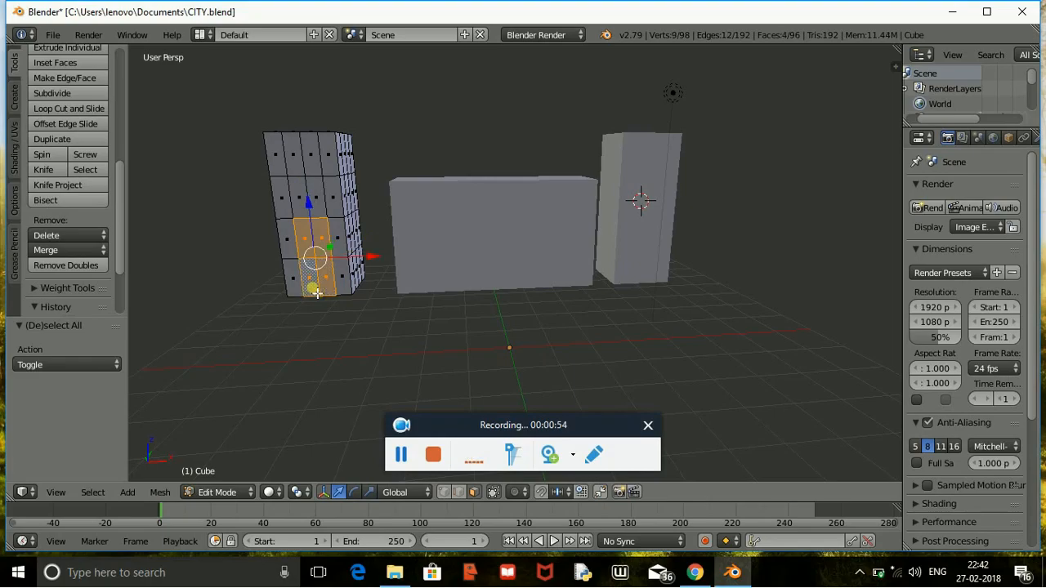
pyautogui.press('e')
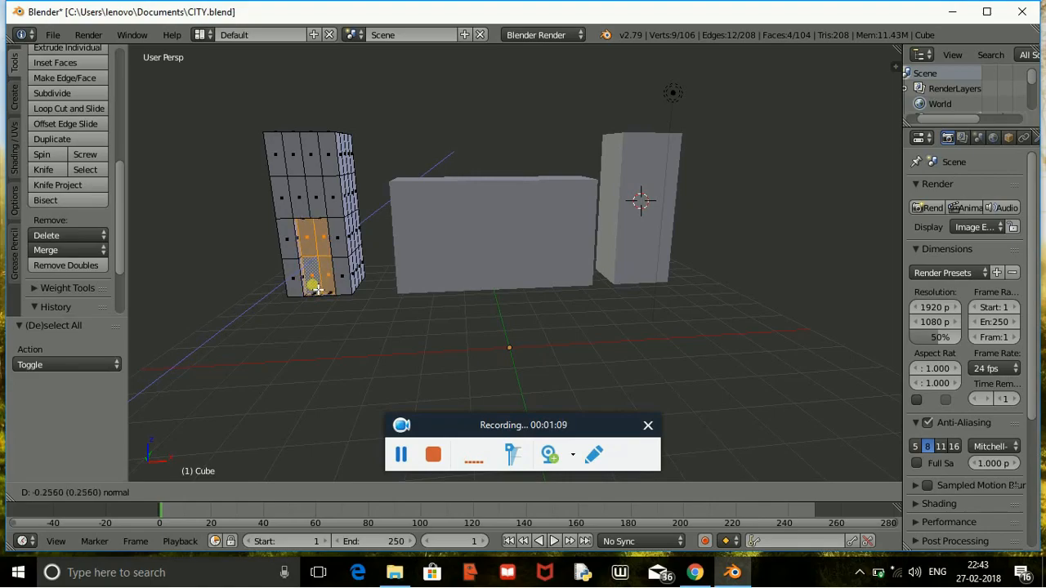
pyautogui.click(317, 288)
pyautogui.click(310, 322)
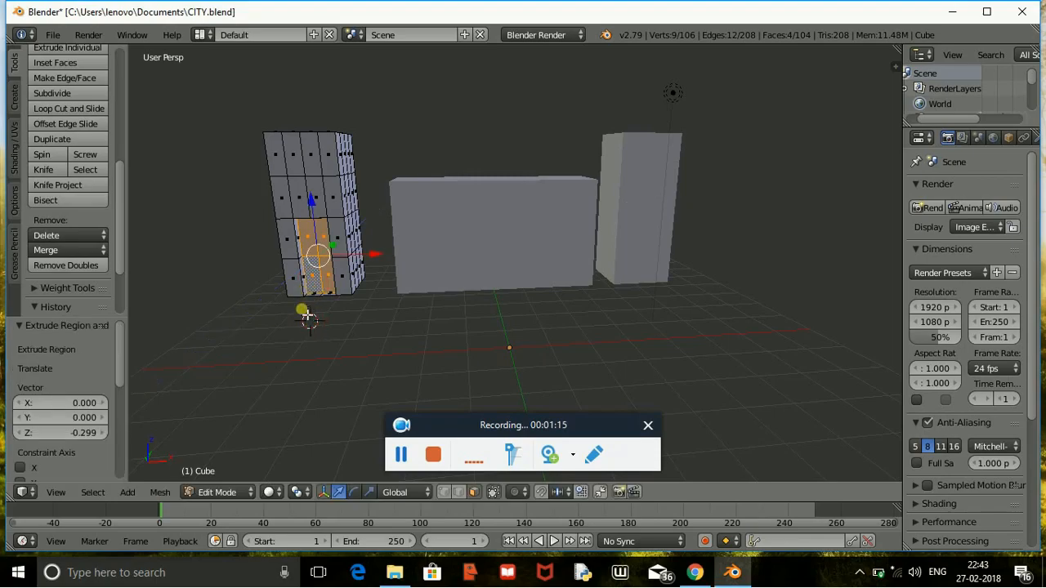
# Step: Select the four front faces in the second row from the top of the tall block and subdivide them twice
pyautogui.press('a')
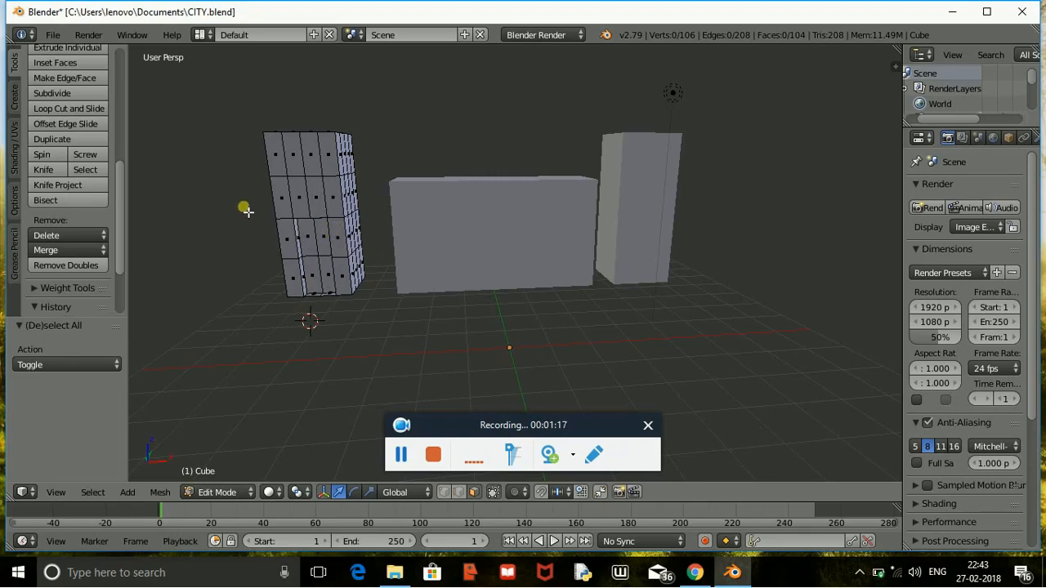
pyautogui.rightClick(291, 212)
pyautogui.keyDown('shift'); pyautogui.rightClick(302, 213); pyautogui.keyUp('shift')
pyautogui.keyDown('shift'); pyautogui.rightClick(320, 213); pyautogui.keyUp('shift')
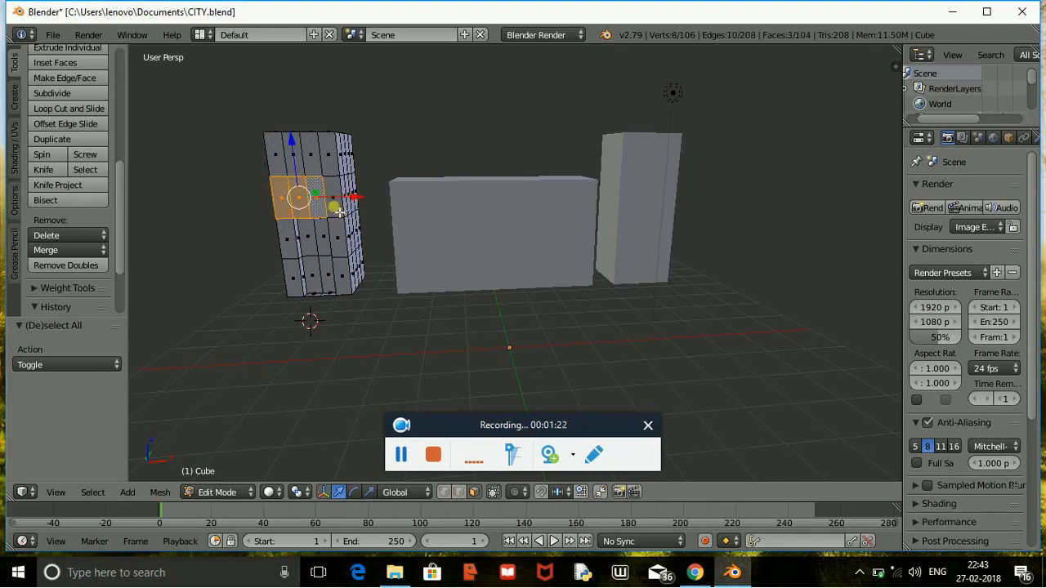
pyautogui.keyDown('shift'); pyautogui.rightClick(337, 204); pyautogui.keyUp('shift')
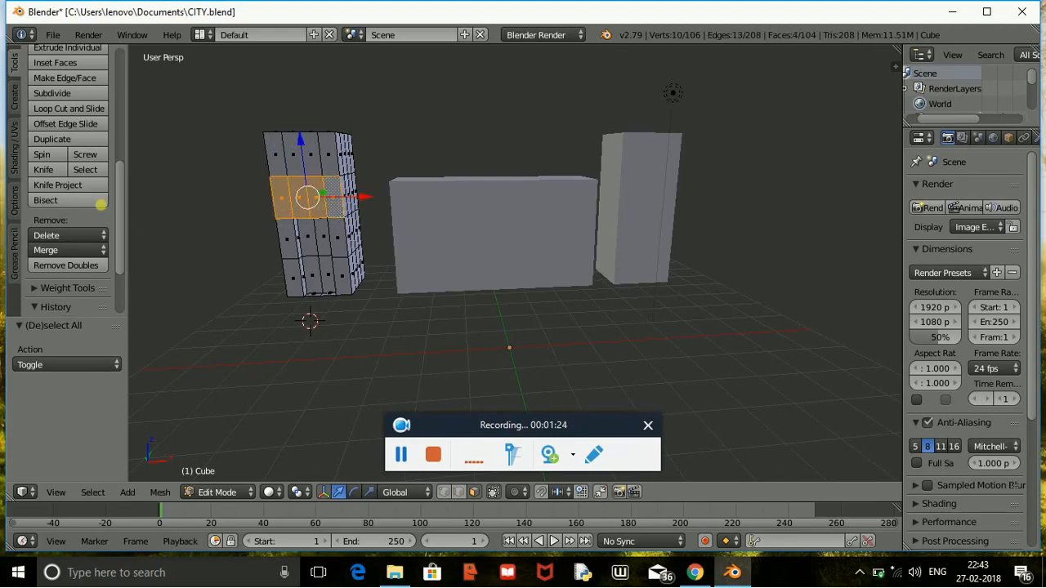
pyautogui.click(53, 93)
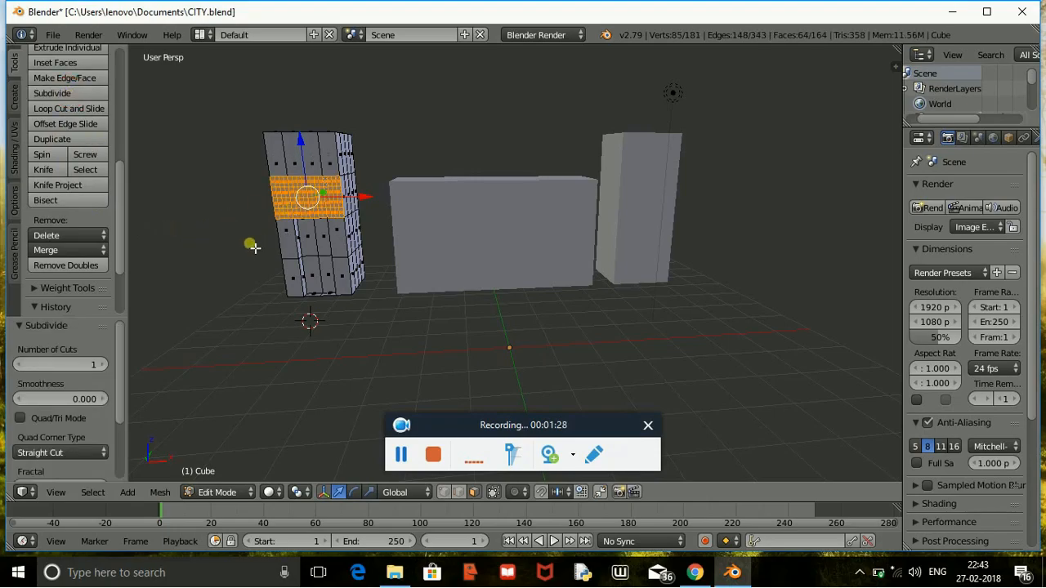
pyautogui.press('a')
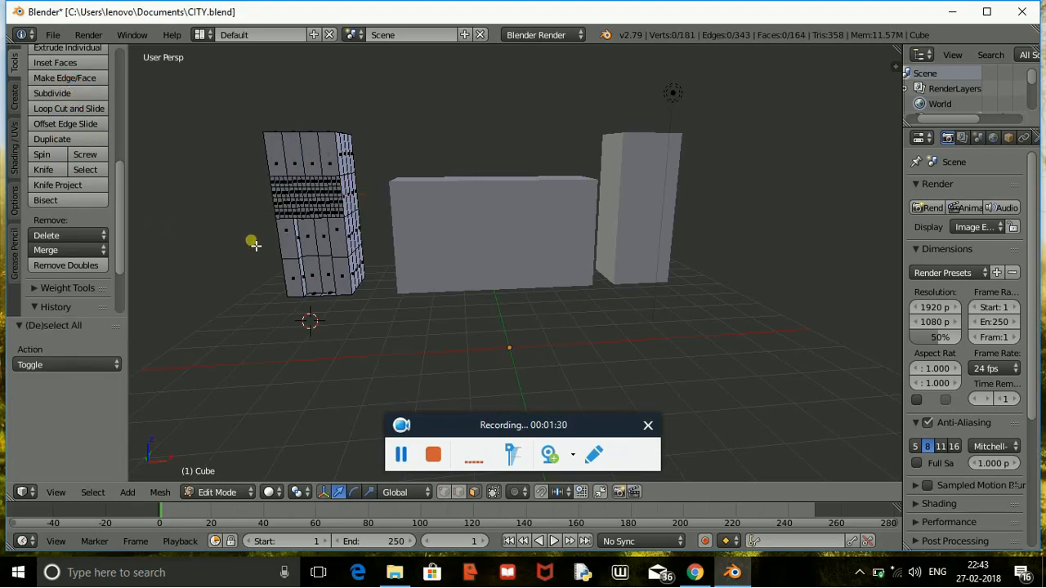
pyautogui.rightClick(287, 210)
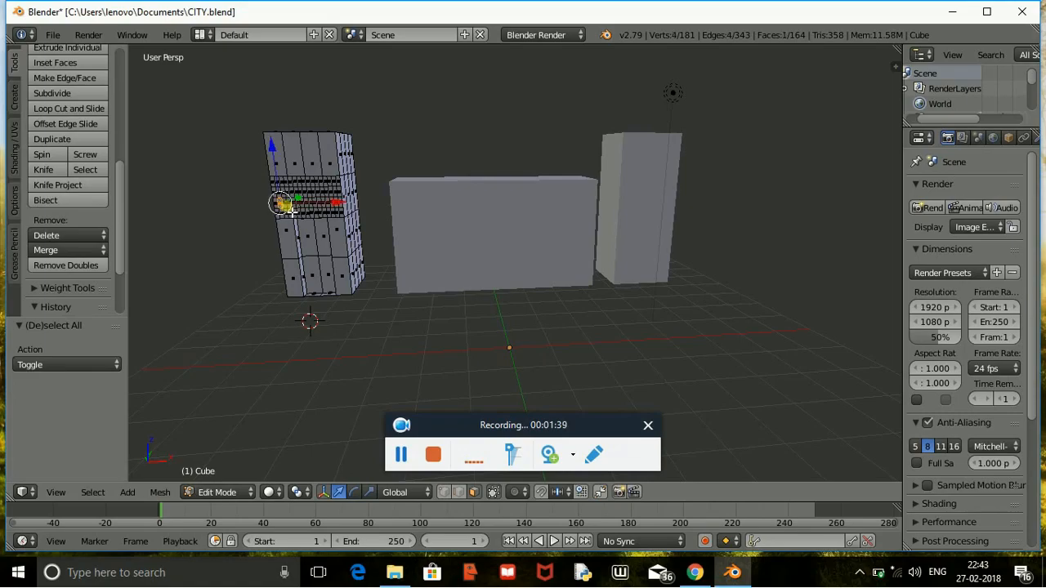
pyautogui.moveTo(280, 207); pyautogui.dragTo(281, 215)
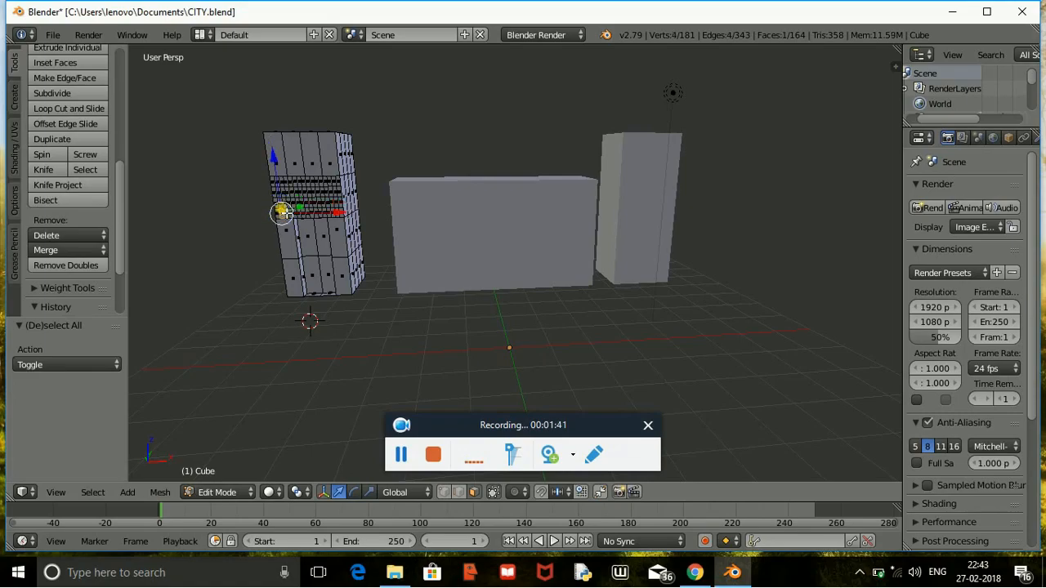
pyautogui.press('b')
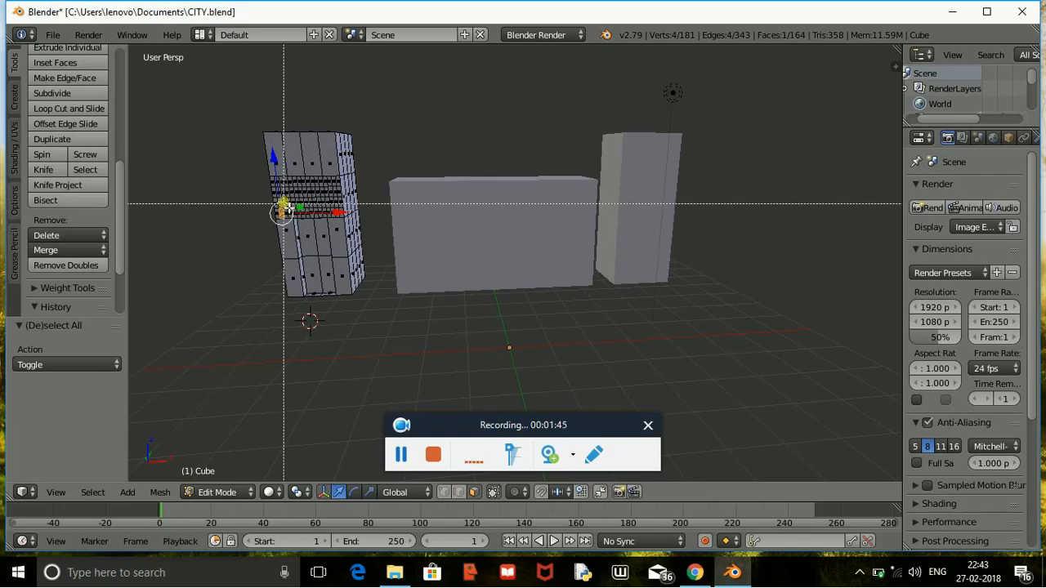
pyautogui.press('Escape')
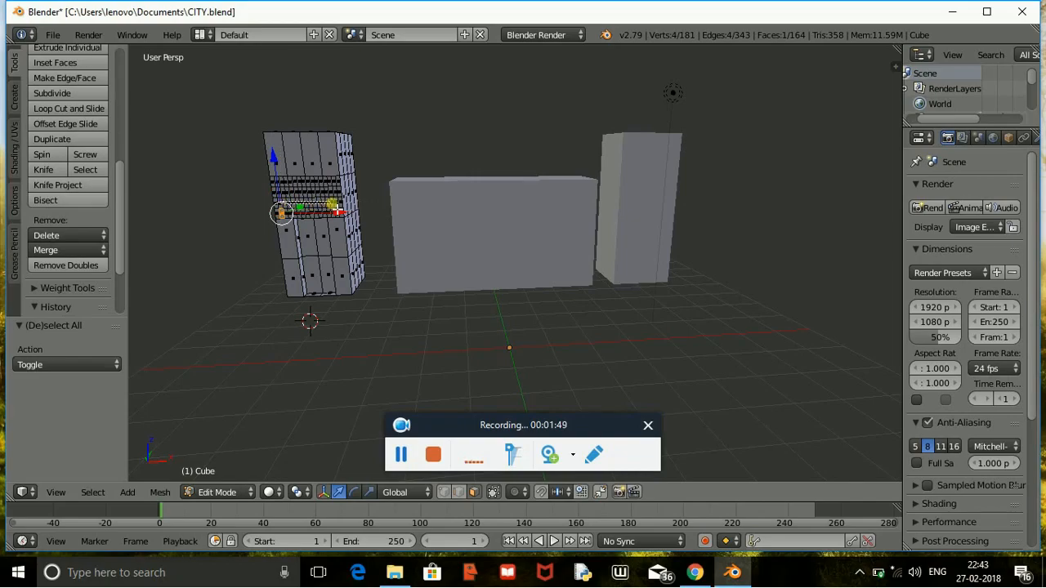
# Step: Select the twelve middle faces of one small row in the subdivided front band and extrude them outward by about 1.04
pyautogui.keyDown('alt'); pyautogui.rightClick(331, 207); pyautogui.keyUp('alt')
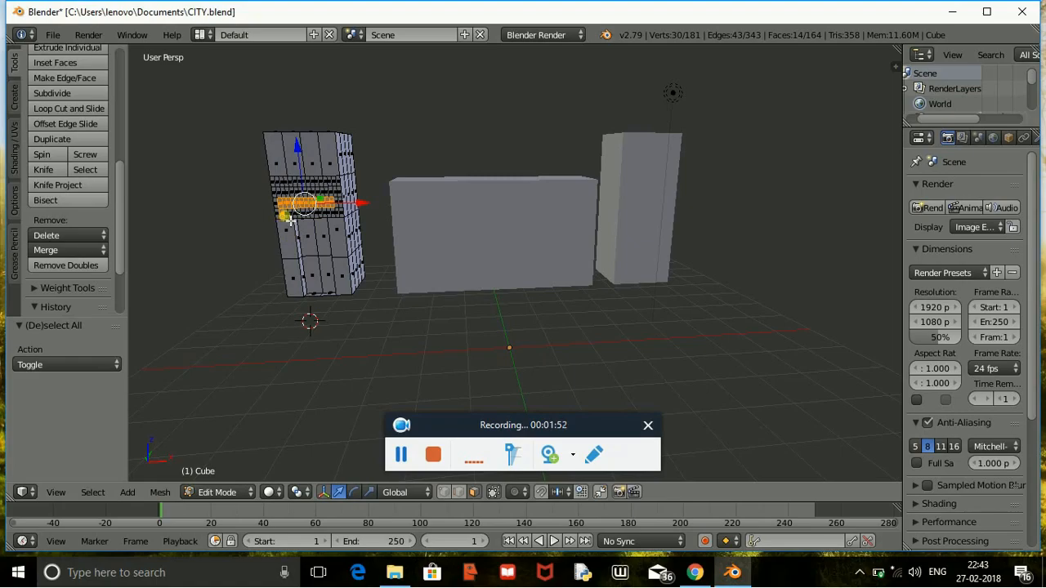
pyautogui.keyDown('alt'); pyautogui.rightClick(310, 206); pyautogui.keyUp('alt')
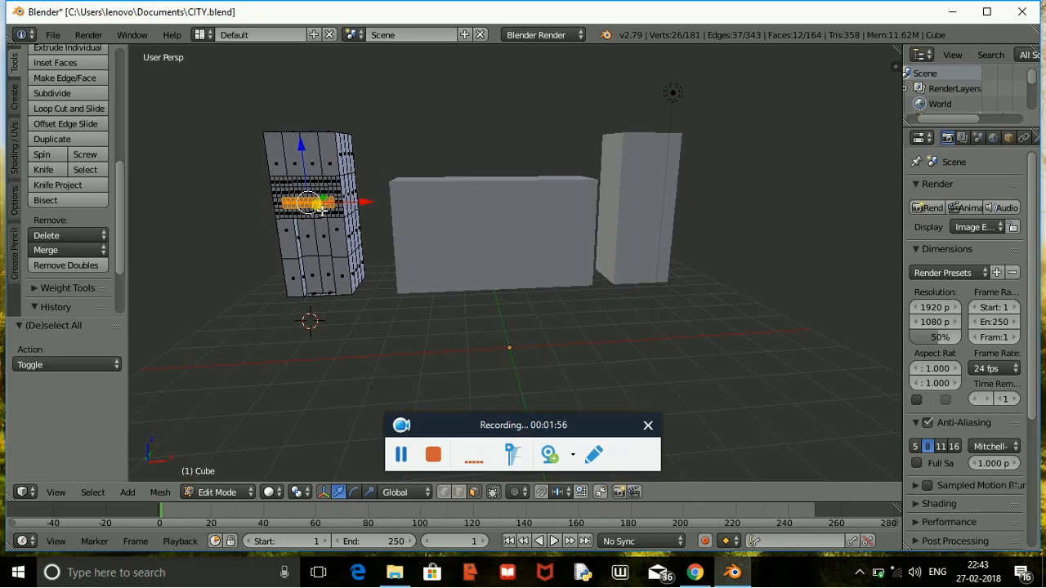
pyautogui.press('e')
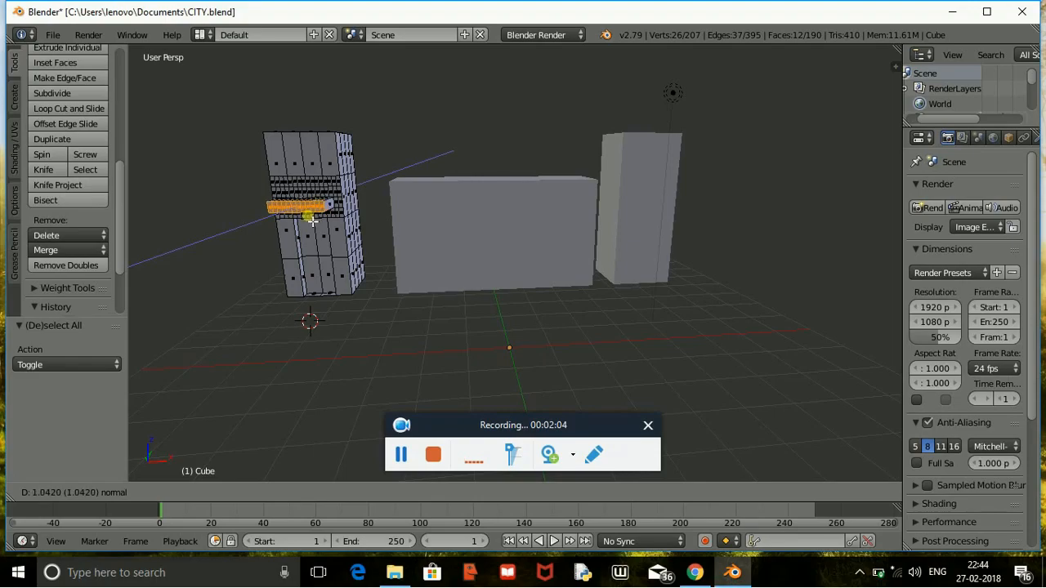
pyautogui.click(313, 219)
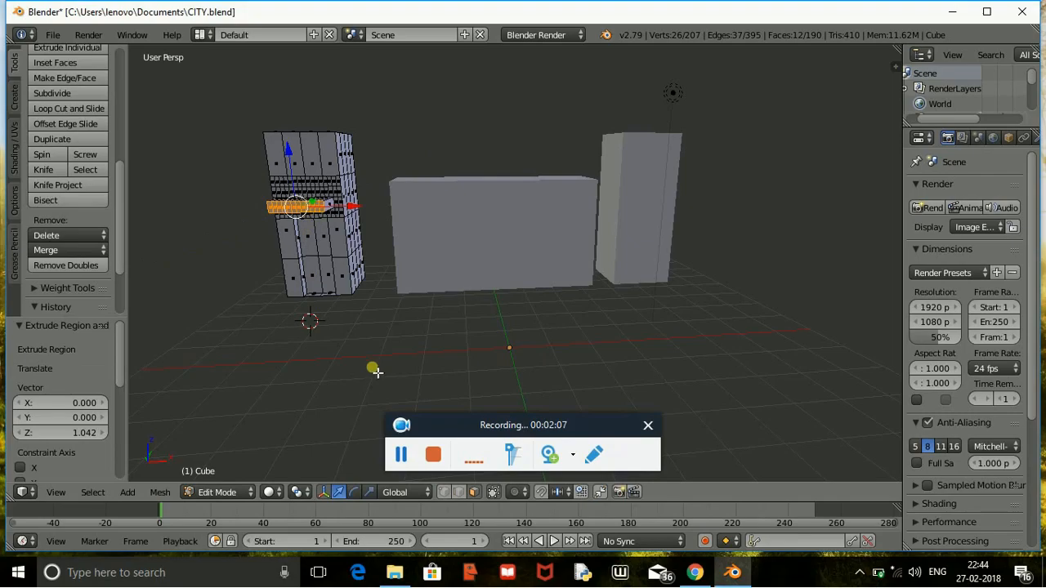
pyautogui.click(410, 470)
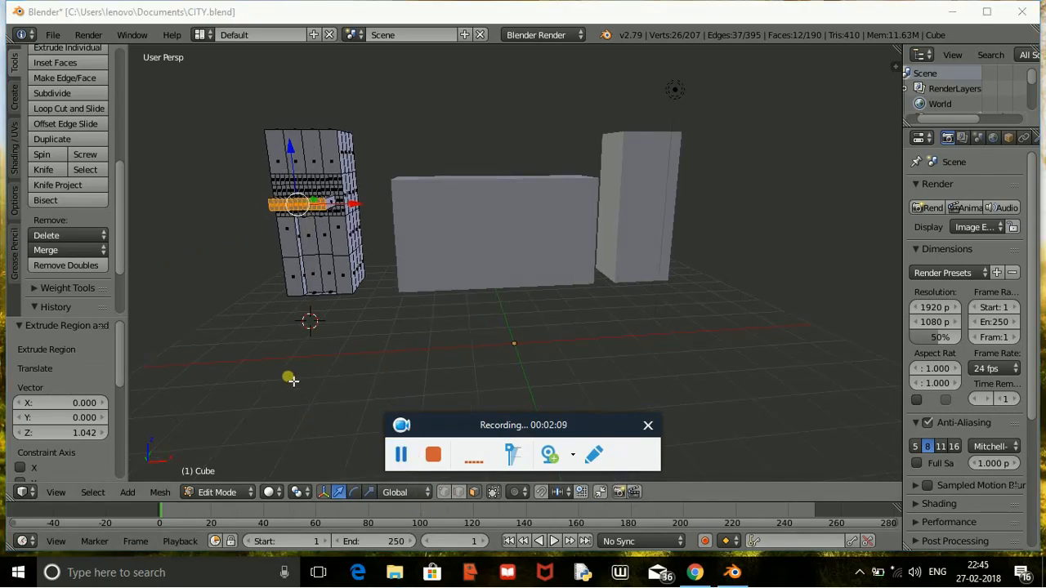
# Step: Box-select all sixteen faces on the tall block's outer side, adding them to the selection, and subdivide with one cut
pyautogui.moveTo(304, 381); pyautogui.dragTo(422, 381, button='middle')
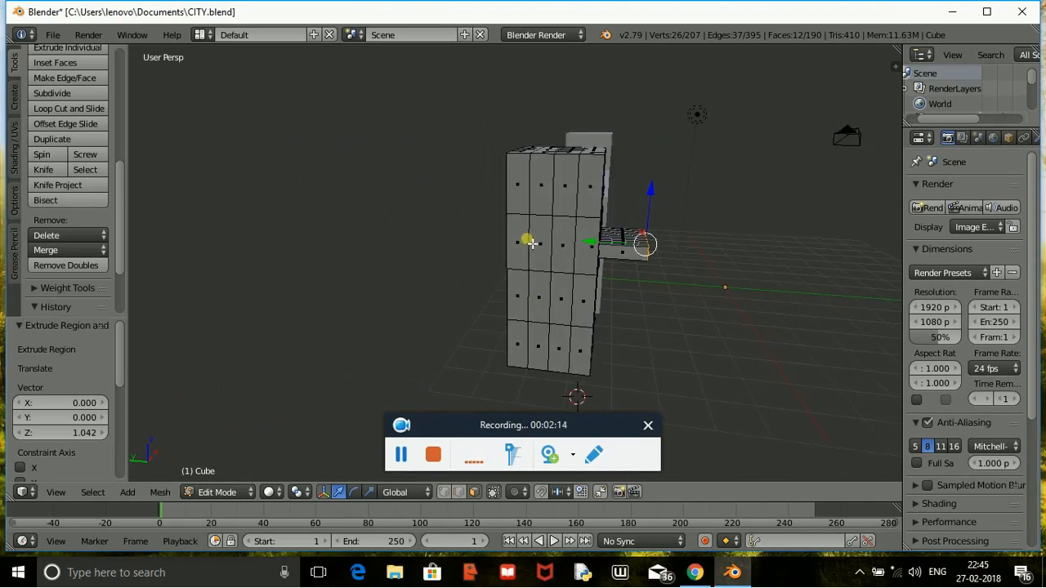
pyautogui.press('b')
pyautogui.moveTo(518, 185); pyautogui.dragTo(589, 358)
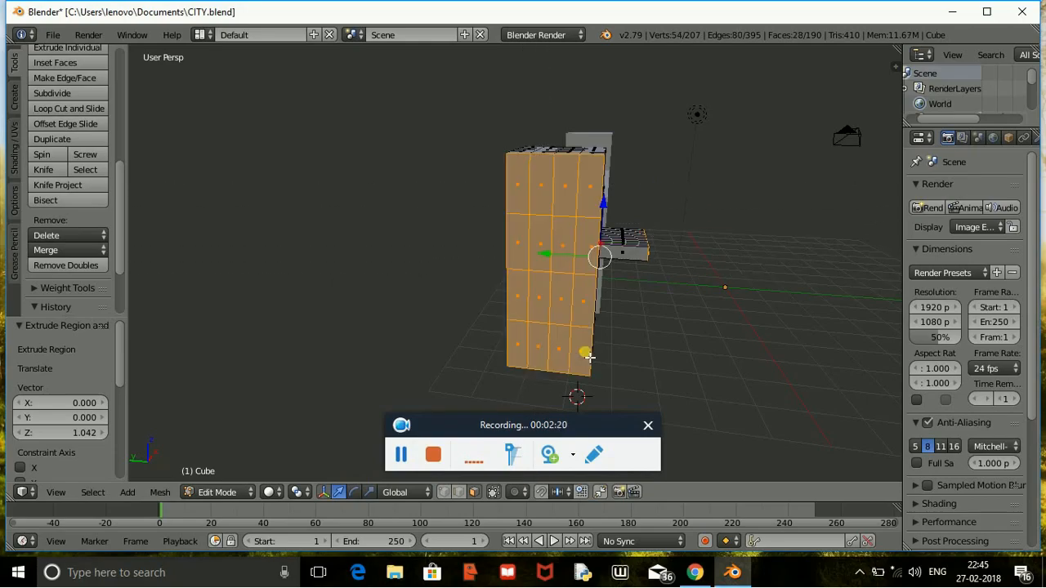
pyautogui.click(66, 97)
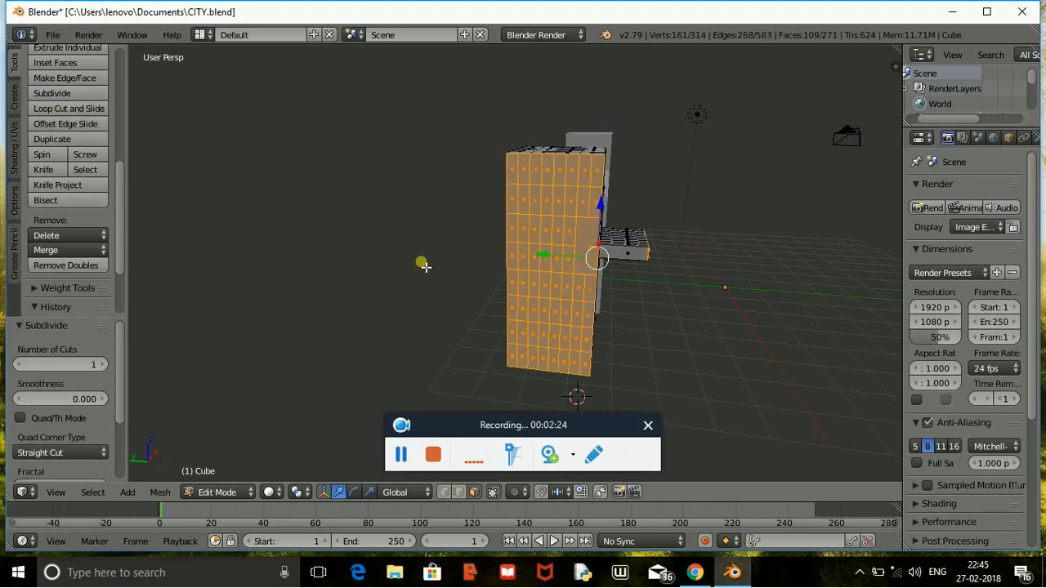
# Step: Select only the twenty faces in columns 1–3 and 5–6, rows 2–3 and 5–6, on the tall block's side and extrude them inward about 0.36 as windows
pyautogui.click(429, 324)
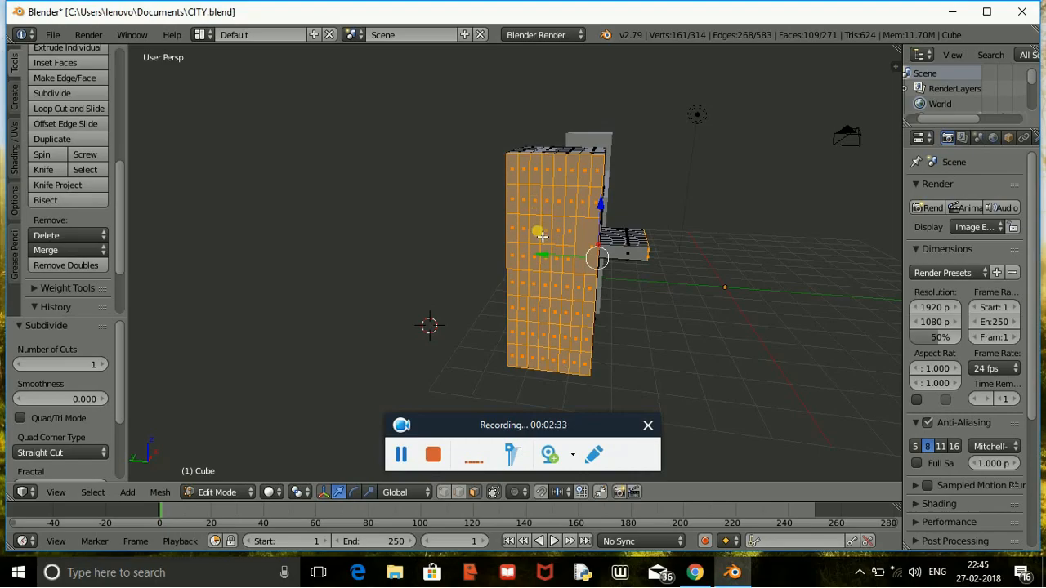
pyautogui.press('a')
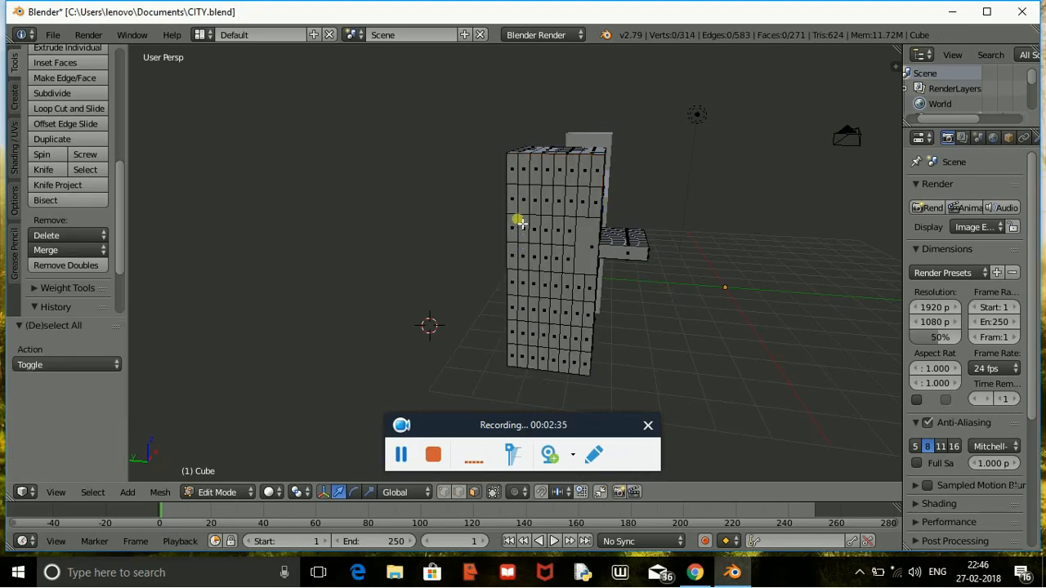
pyautogui.rightClick(525, 199)
pyautogui.keyDown('shift'); pyautogui.rightClick(534, 232); pyautogui.keyUp('shift')
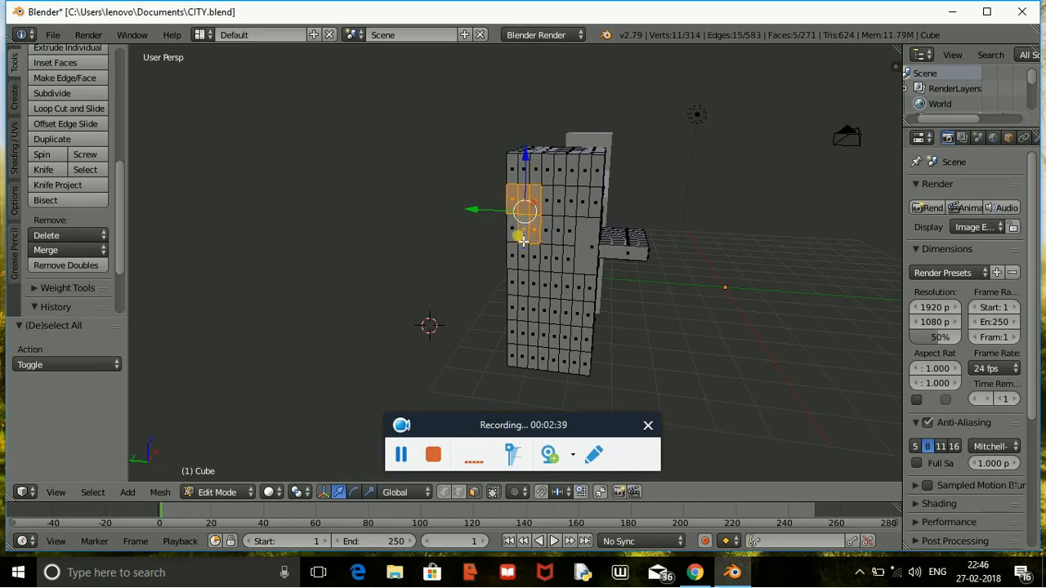
pyautogui.keyDown('shift'); pyautogui.rightClick(520, 253); pyautogui.keyUp('shift')
pyautogui.keyDown('shift'); pyautogui.rightClick(520, 286); pyautogui.keyUp('shift')
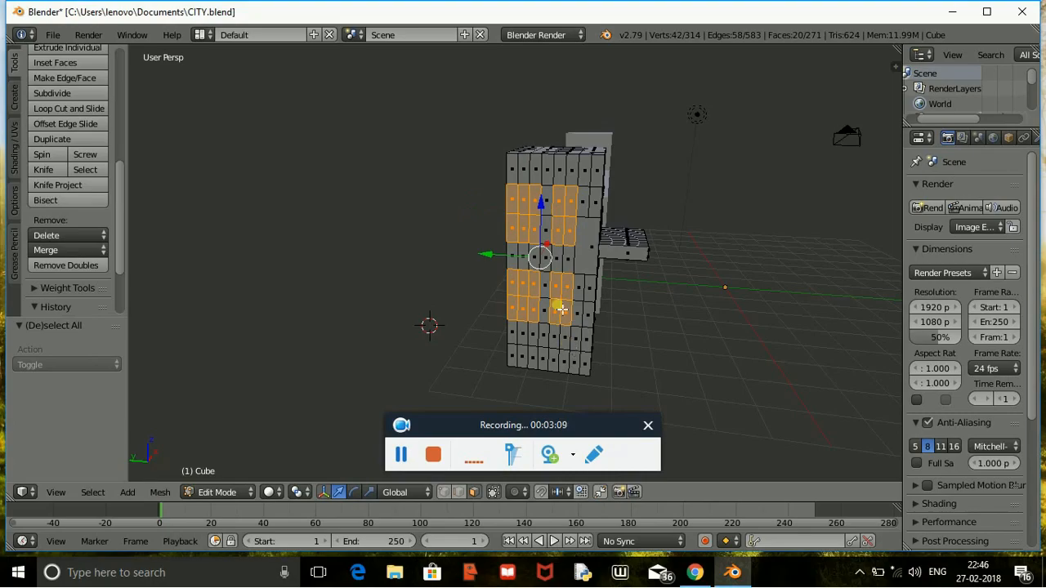
pyautogui.press('e')
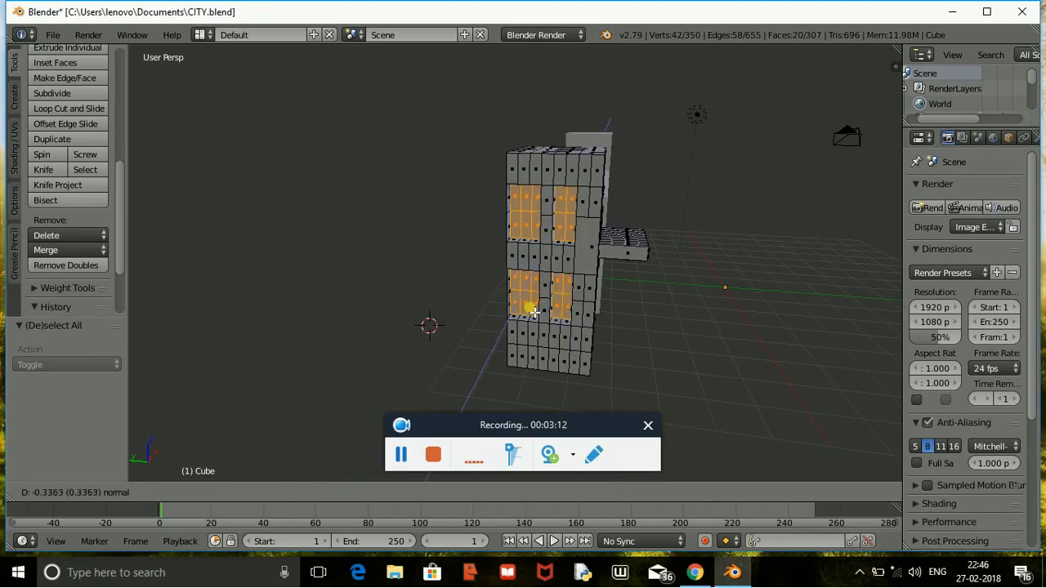
pyautogui.click(537, 309)
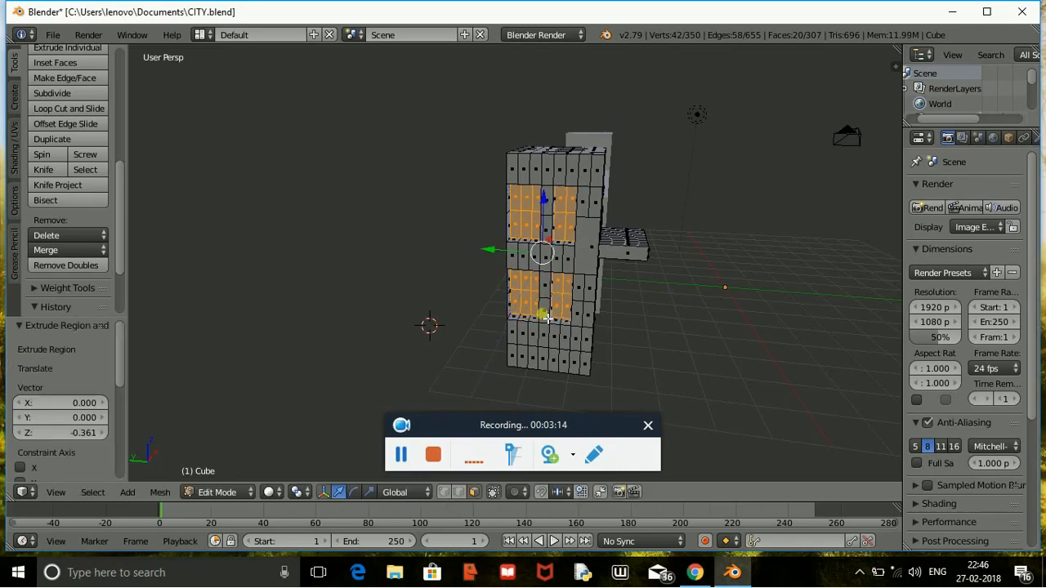
# Step: Finish editing the tall block and open the wide middle block for mesh editing
pyautogui.moveTo(581, 341); pyautogui.dragTo(486, 358, button='middle')
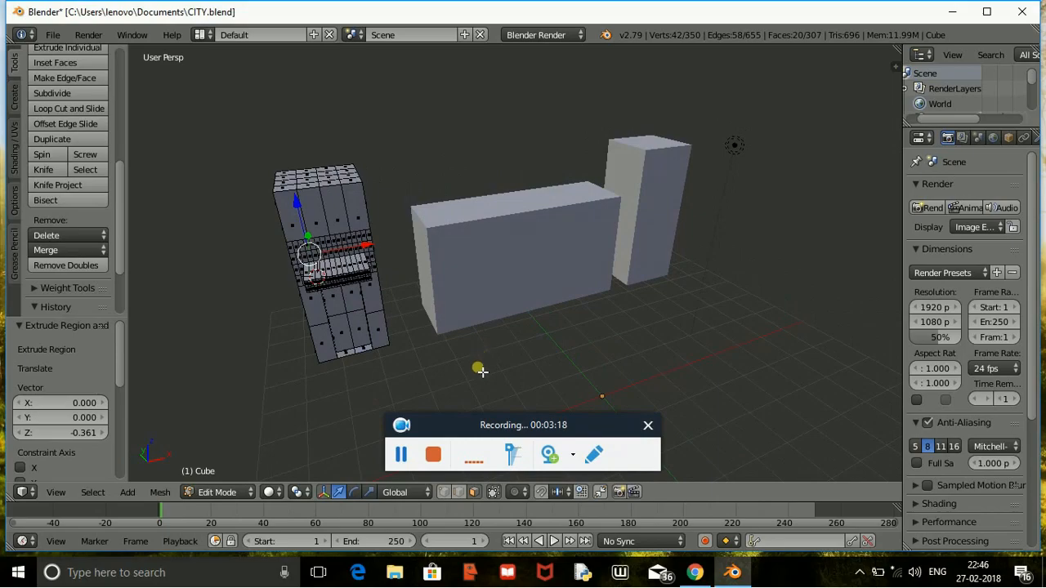
pyautogui.click(228, 501)
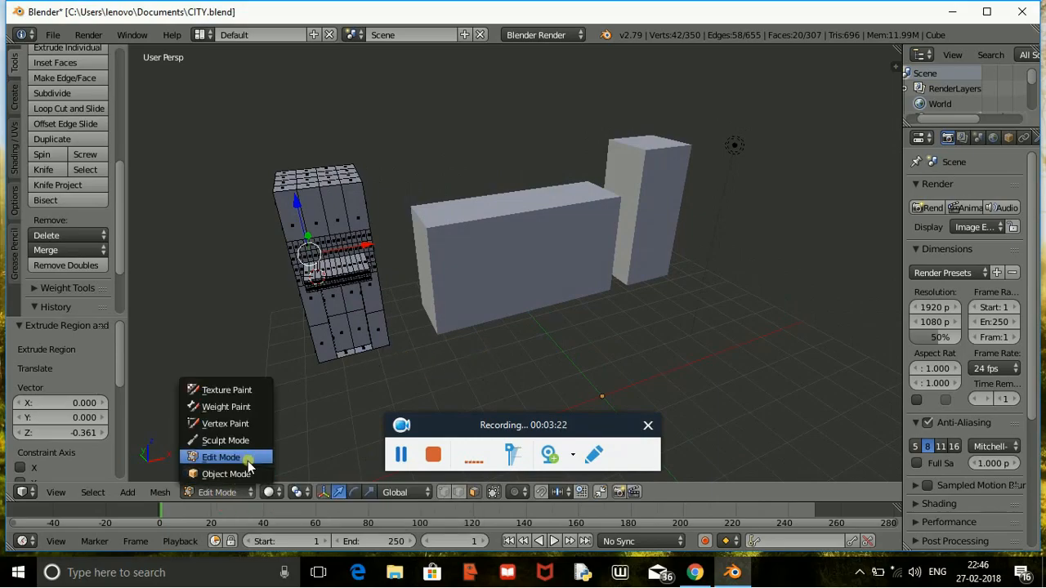
pyautogui.click(245, 474)
pyautogui.moveTo(444, 346); pyautogui.dragTo(453, 253, button='middle')
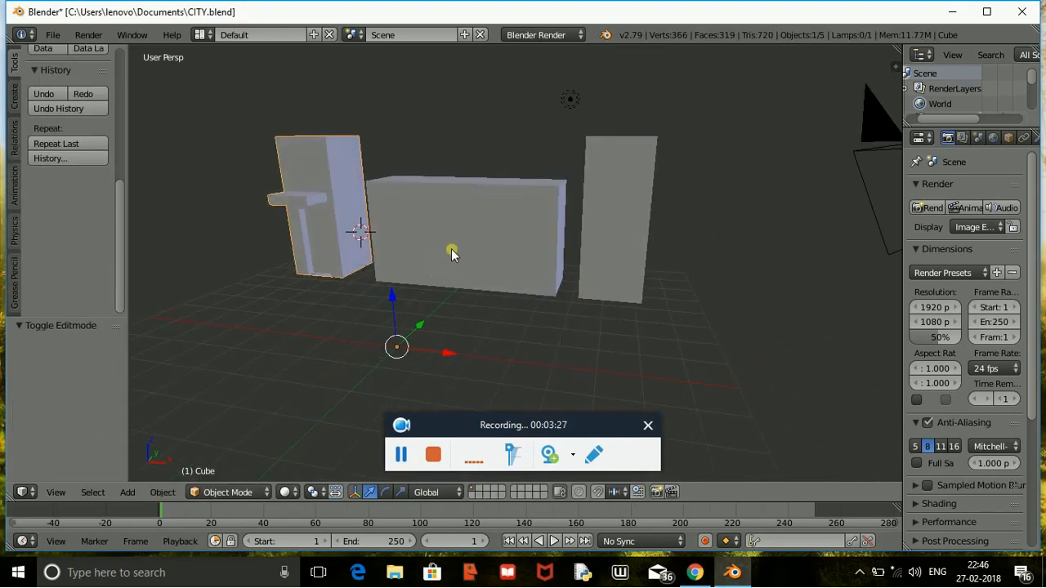
pyautogui.rightClick(452, 255)
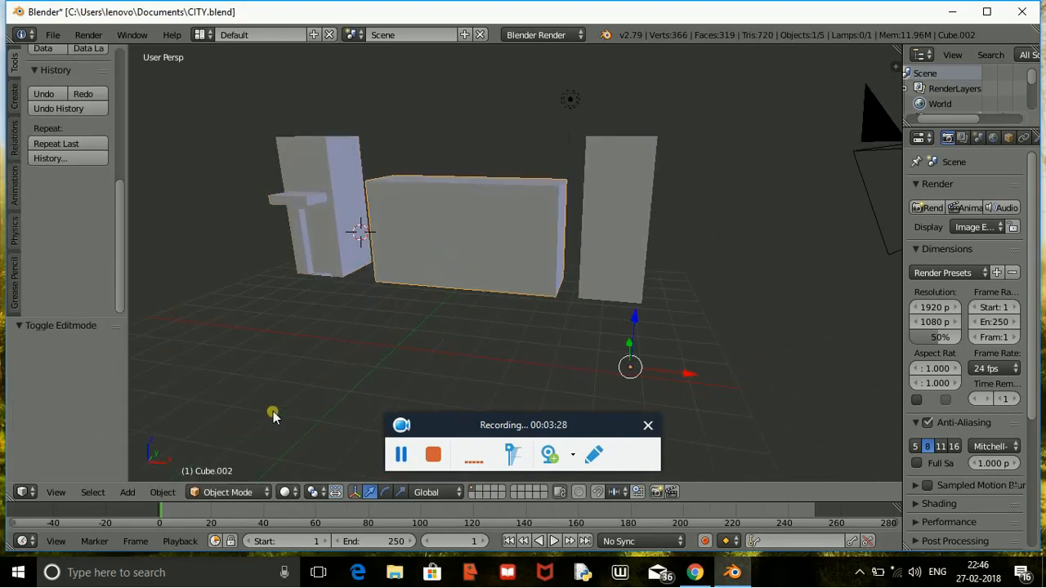
pyautogui.click(216, 496)
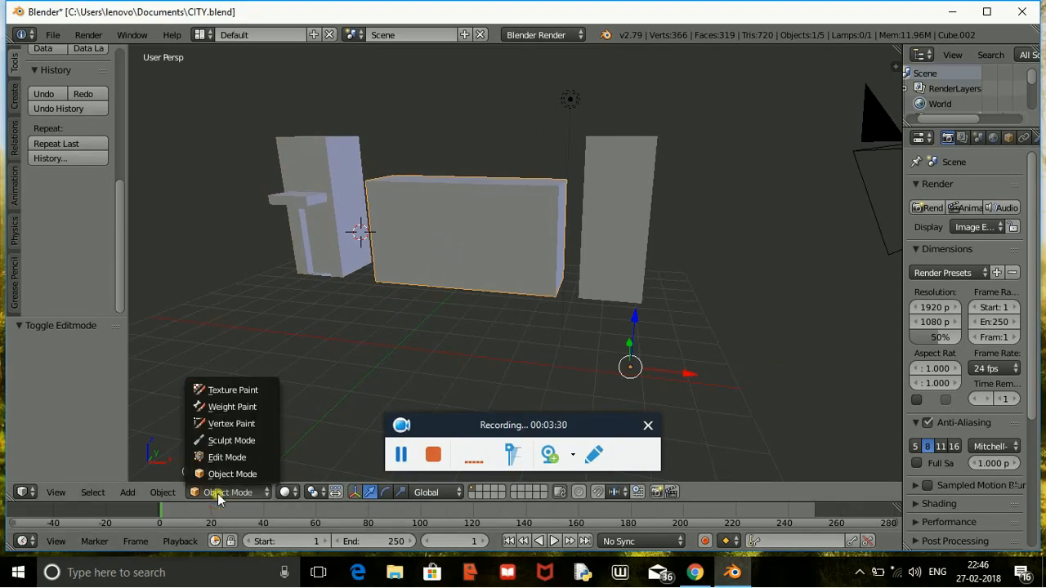
pyautogui.click(262, 460)
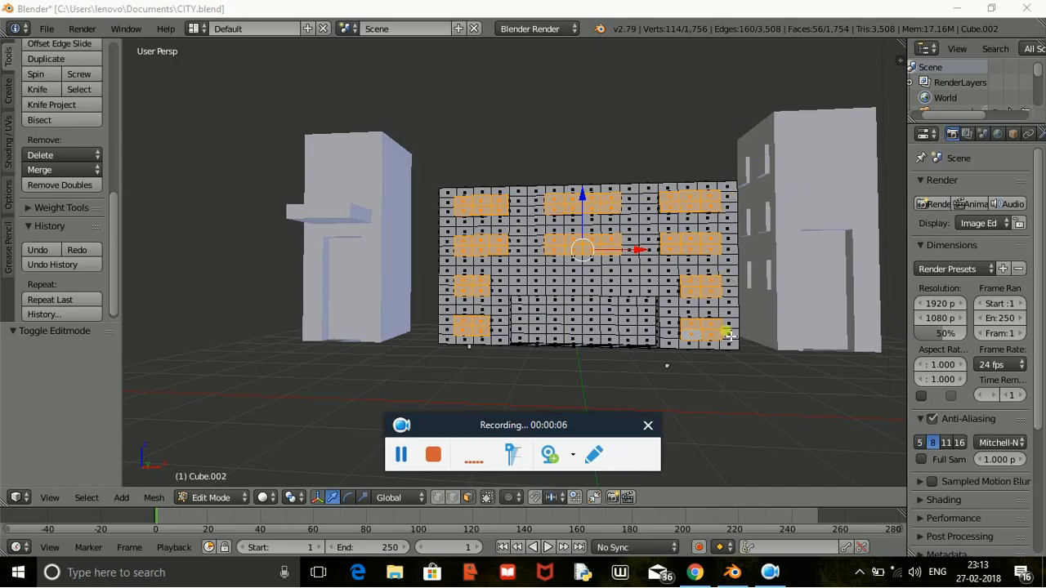
# Step: Return the wide block to Object Mode and add a plane mesh to the scene
pyautogui.click(207, 498)
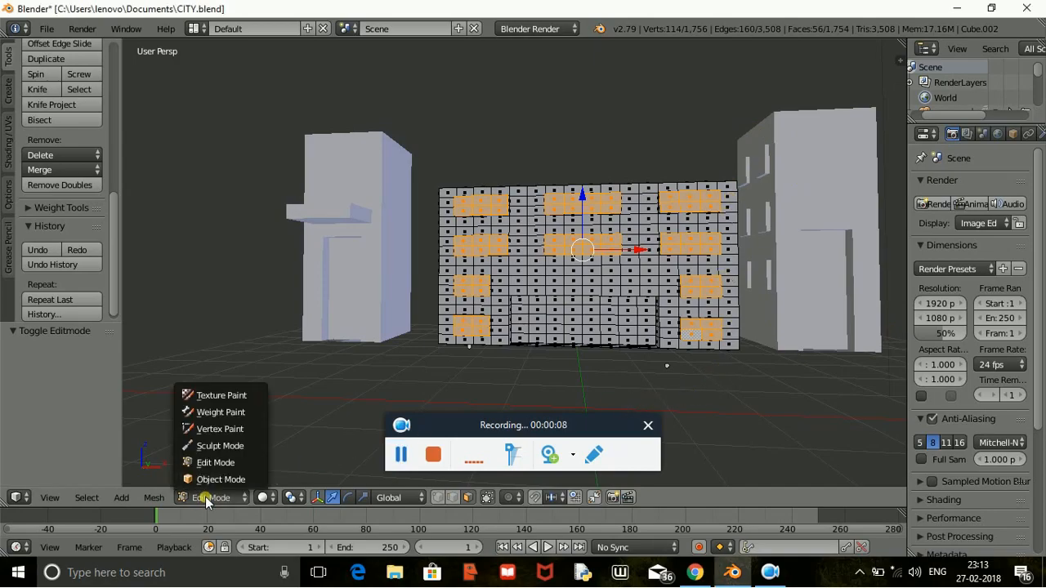
pyautogui.click(215, 481)
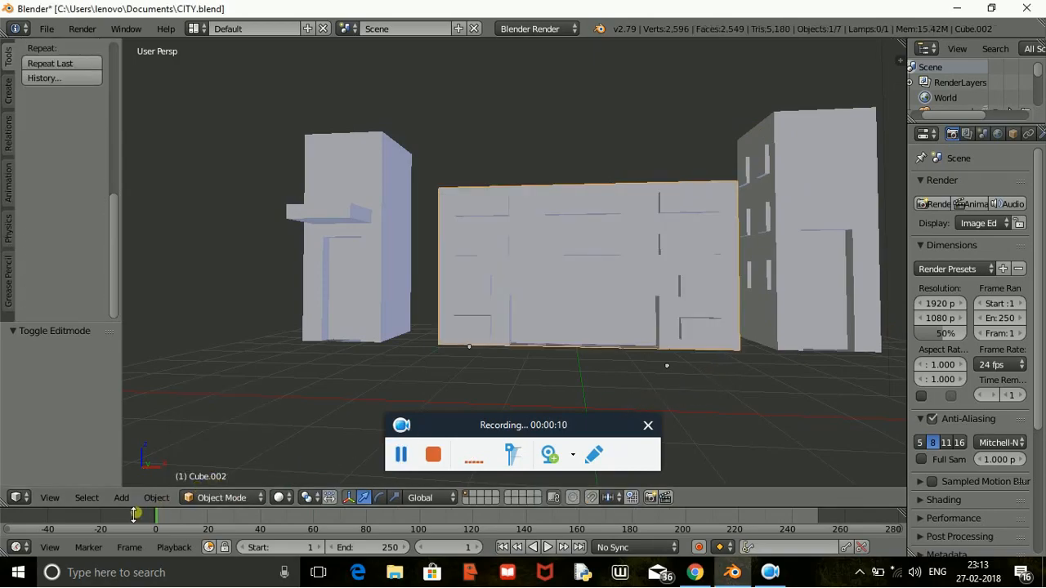
pyautogui.click(122, 499)
pyautogui.moveTo(144, 480)
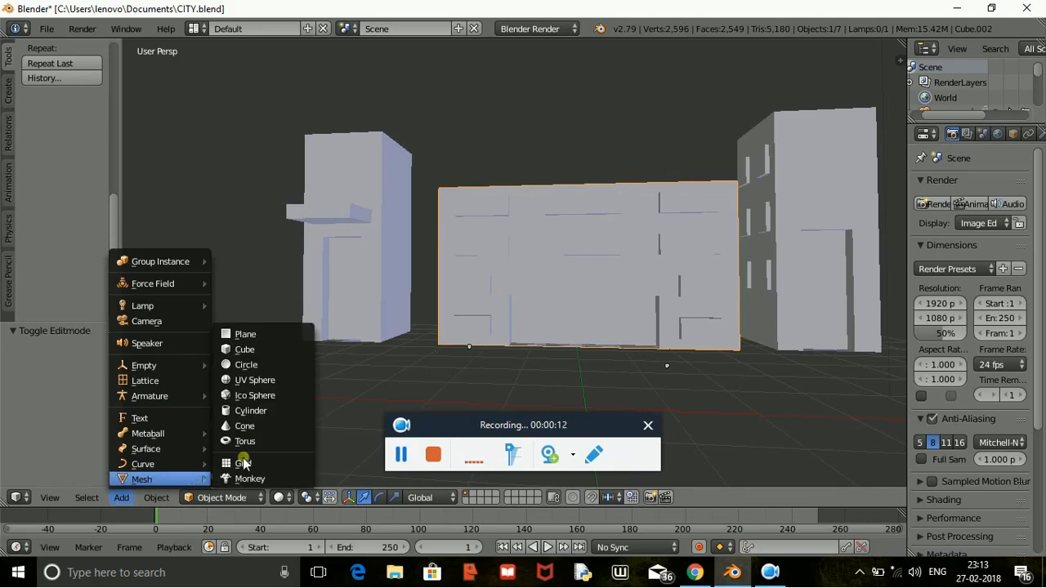
pyautogui.click(270, 332)
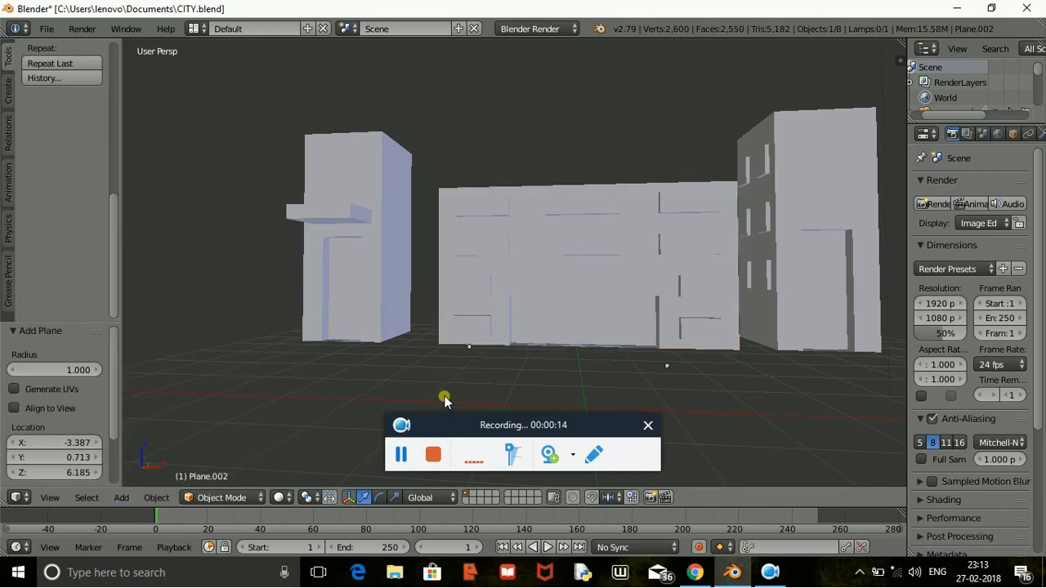
# Step: Lower the new plane about 5.91 along the Z axis to ground level
pyautogui.moveTo(480, 355); pyautogui.dragTo(484, 345, button='middle')
pyautogui.scroll(-3, 485, 345)
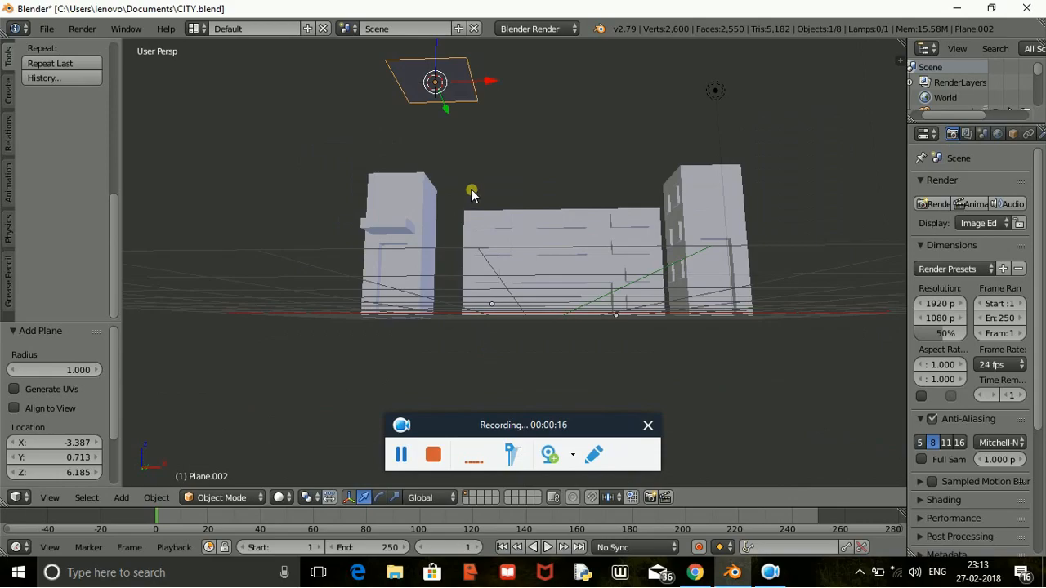
pyautogui.moveTo(436, 59); pyautogui.dragTo(407, 280)
pyautogui.moveTo(407, 280); pyautogui.dragTo(447, 370, button='middle')
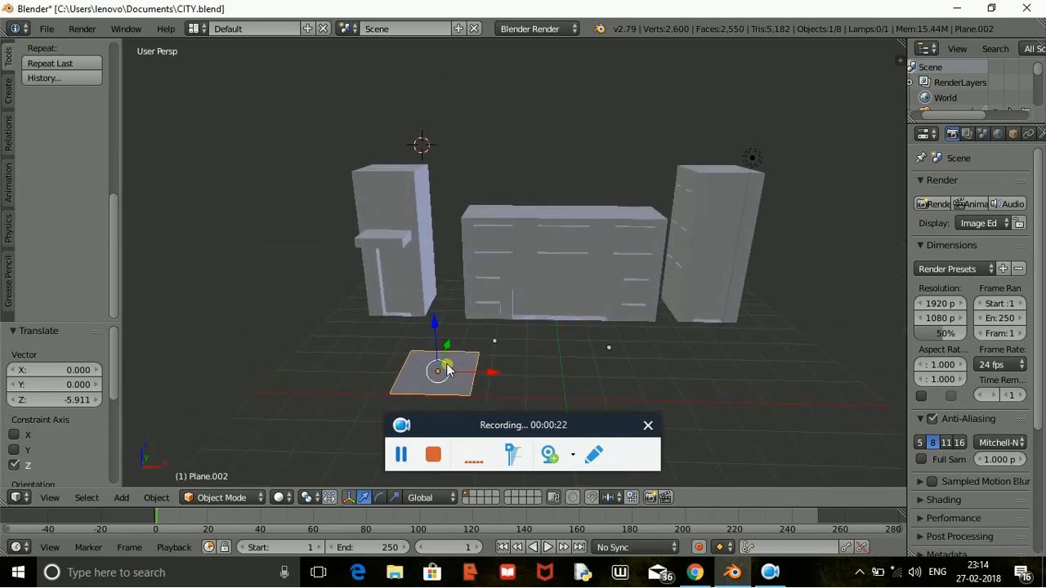
# Step: Stretch the plane to about 10 times its size along the X axis as a road strip
pyautogui.press('s')
pyautogui.press('x')
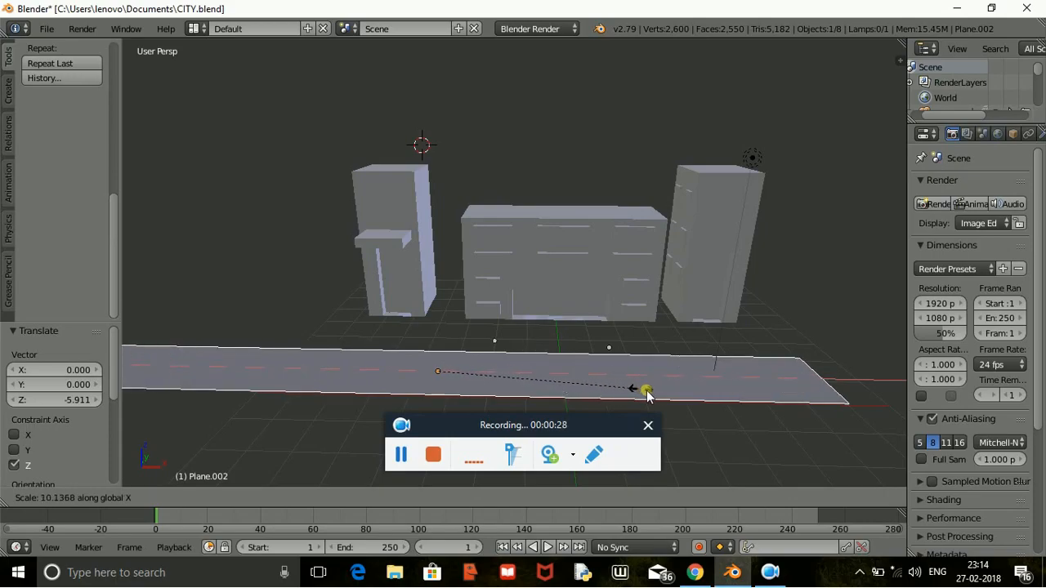
pyautogui.click(652, 394)
# Step: Move the road strip so it runs centred along the fronts of the three buildings
pyautogui.moveTo(490, 370); pyautogui.dragTo(548, 371)
pyautogui.moveTo(548, 371); pyautogui.dragTo(555, 320, button='middle')
pyautogui.moveTo(505, 248); pyautogui.dragTo(509, 222)
pyautogui.moveTo(510, 228); pyautogui.dragTo(504, 311, button='middle')
pyautogui.moveTo(497, 333); pyautogui.dragTo(606, 375)
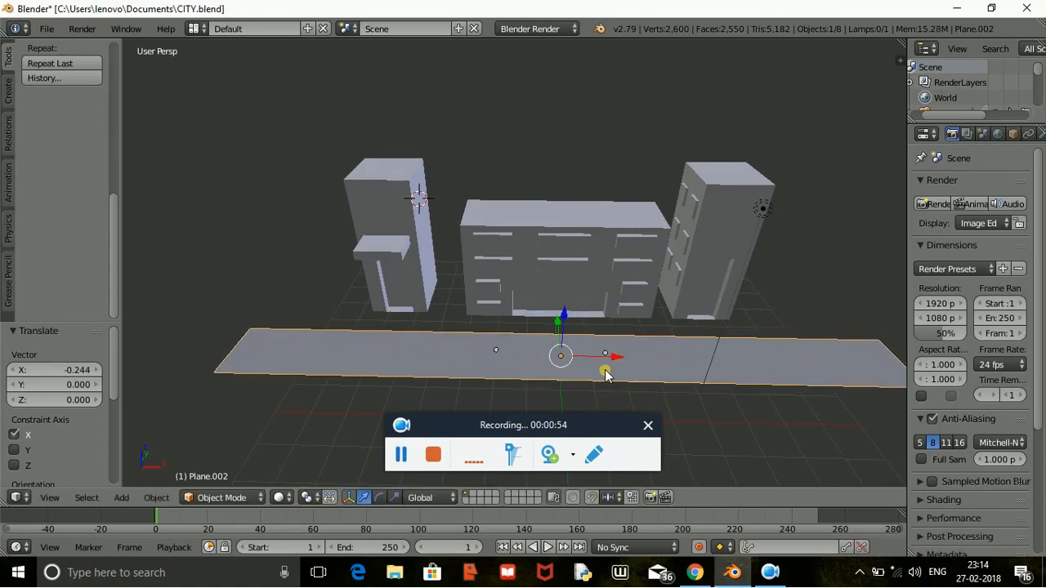
pyautogui.moveTo(578, 391); pyautogui.dragTo(523, 388, button='middle')
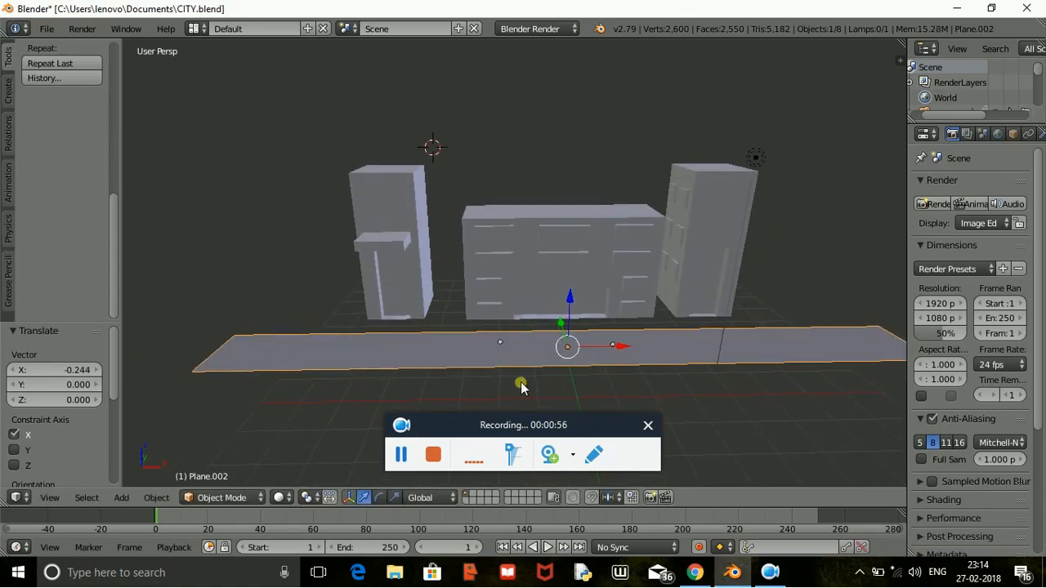
pyautogui.scroll(8, 35, 217)
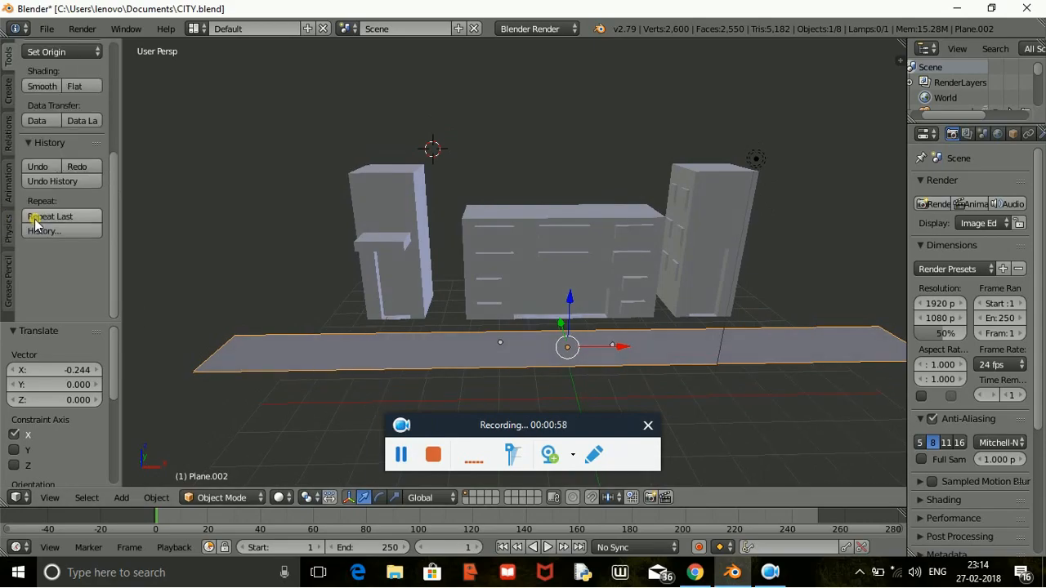
pyautogui.click(409, 458)
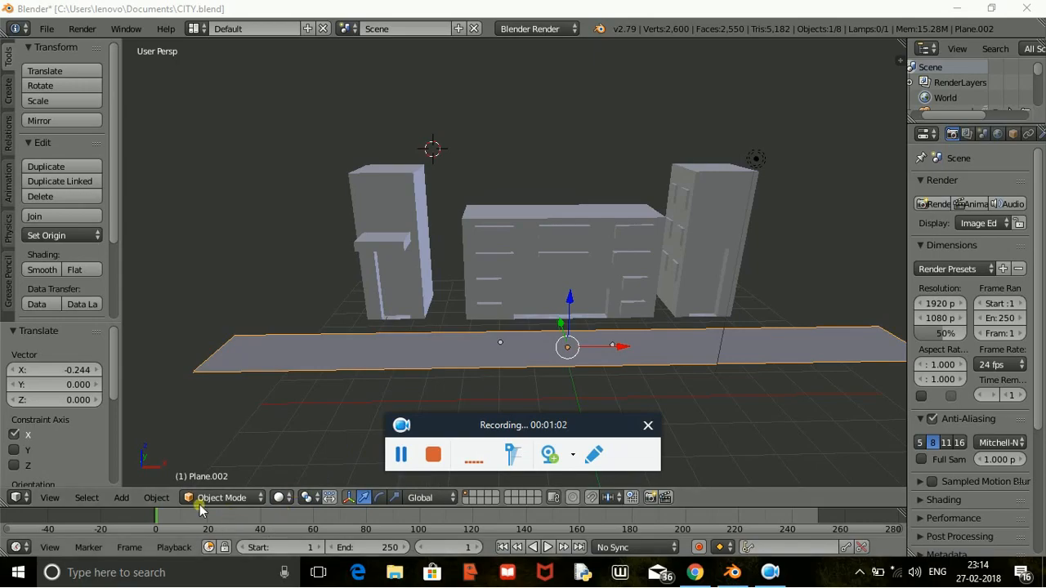
# Step: Add a cylinder and move it about -1.83 in X, -1.89 in Y and -5.26 in Z, in front of the road's left part
pyautogui.click(121, 498)
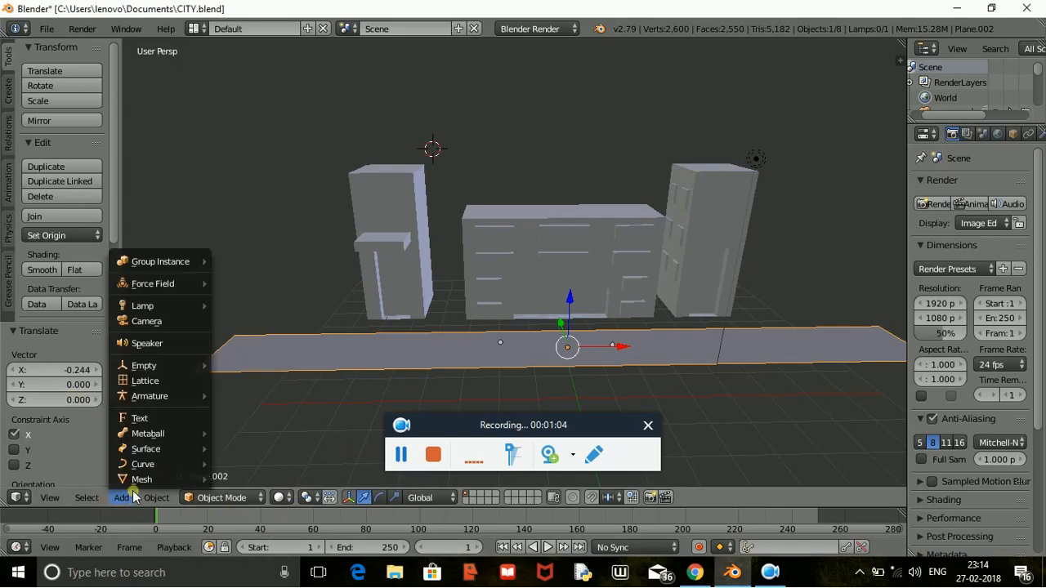
pyautogui.moveTo(147, 488)
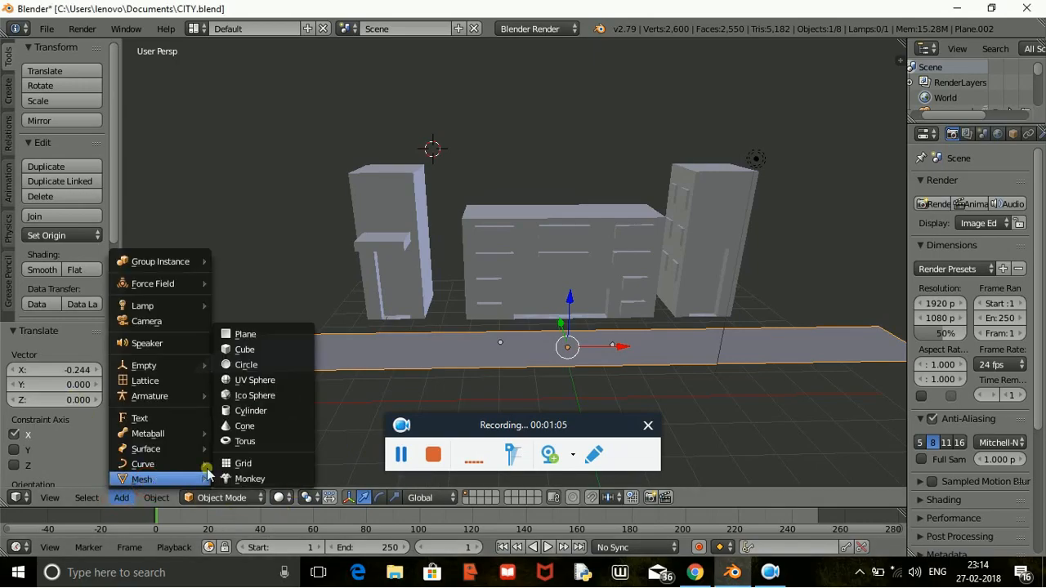
pyautogui.click(257, 411)
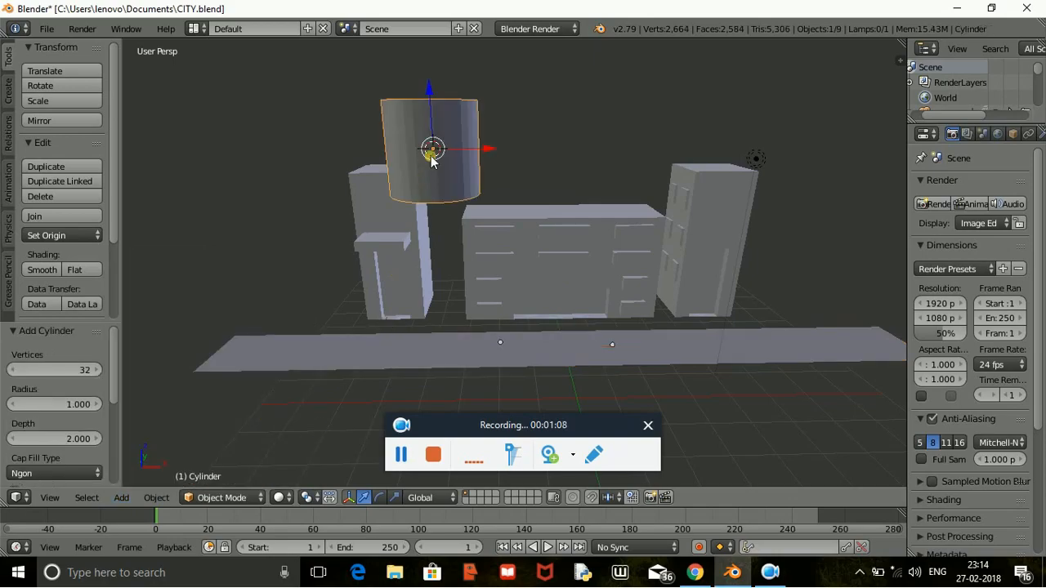
pyautogui.press('g')
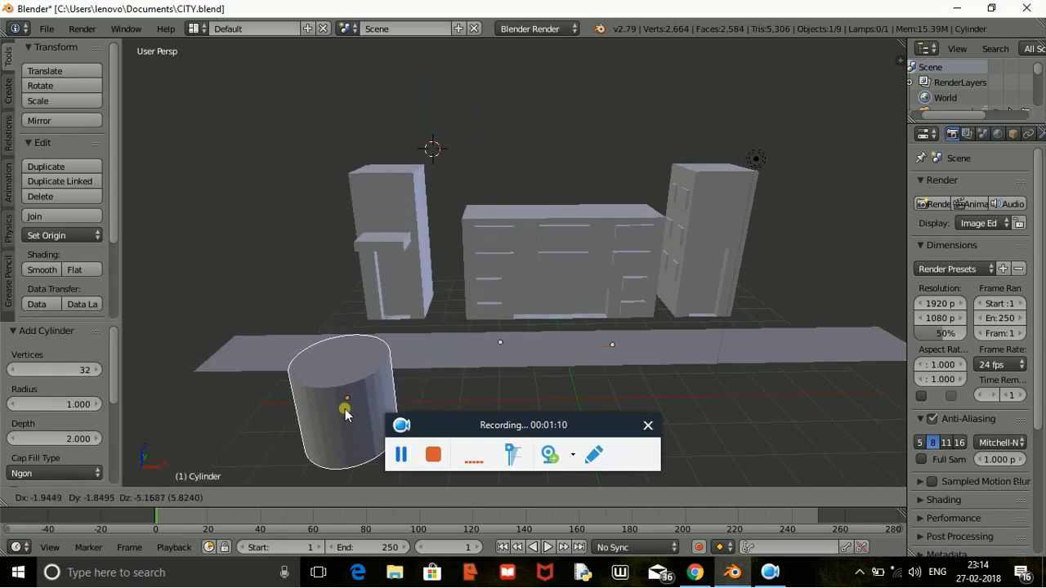
pyautogui.click(352, 414)
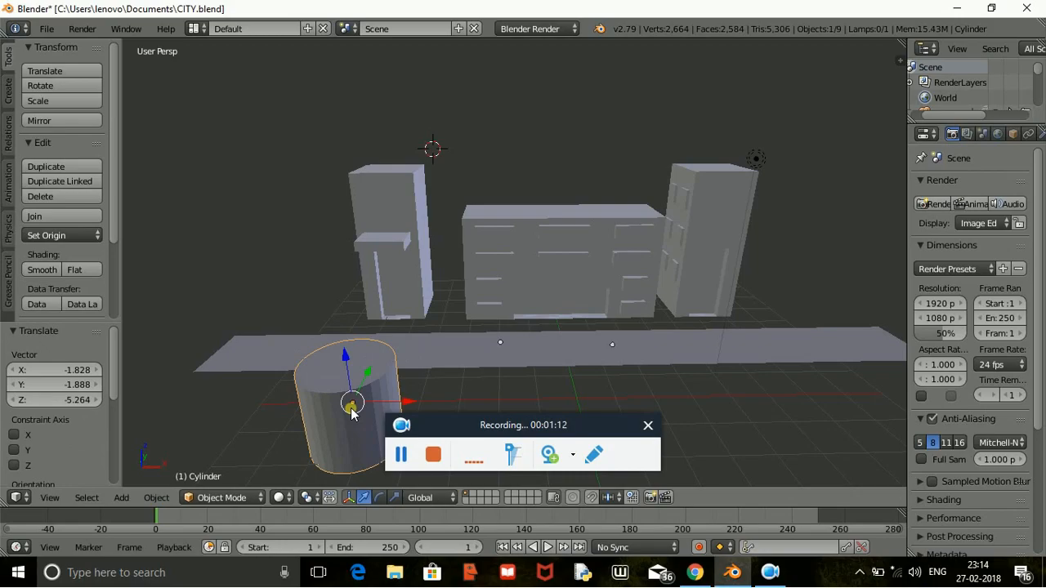
# Step: Scale the cylinder by 0.12 along the X axis
pyautogui.press('s')
pyautogui.press('x')
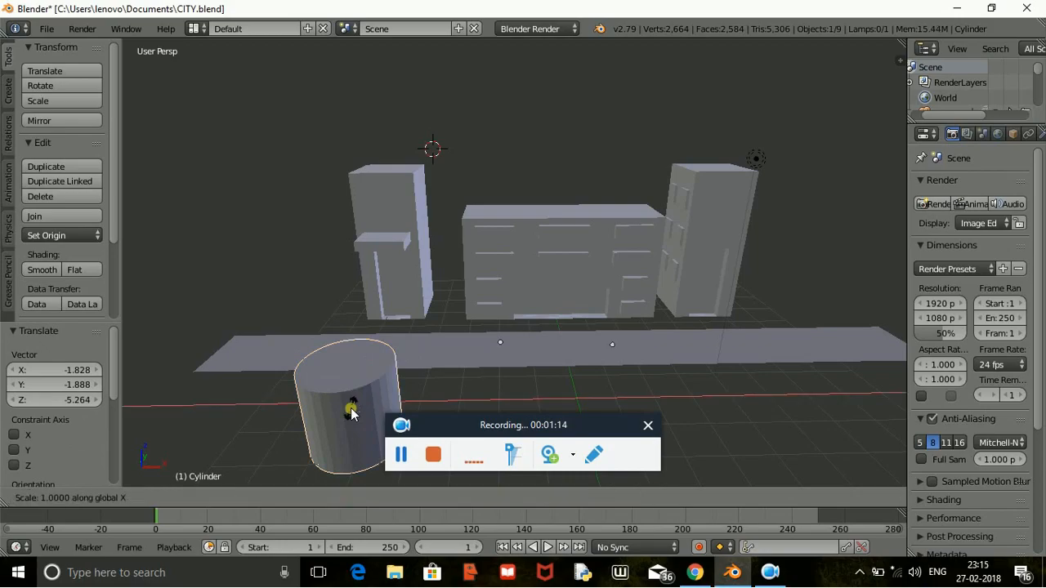
pyautogui.press('0')
pyautogui.press('.')
pyautogui.press('1')
pyautogui.press('2')
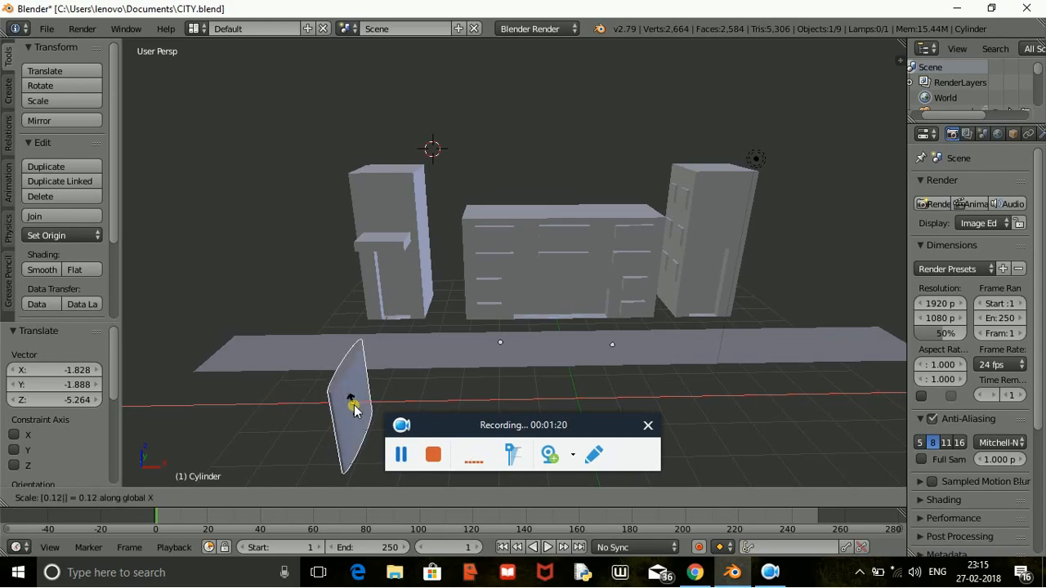
pyautogui.press('Return')
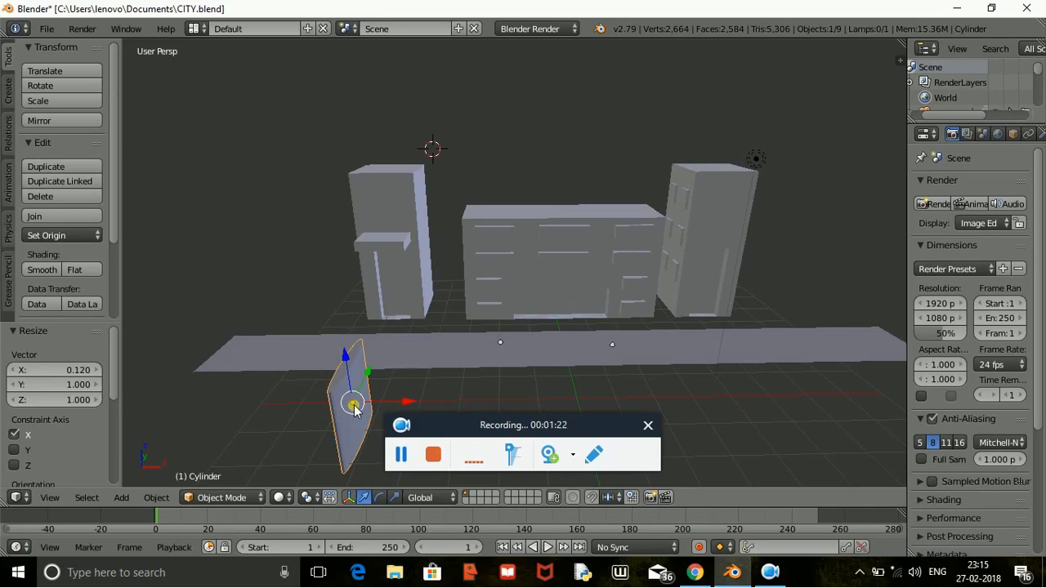
# Step: Scale the cylinder by 0.12 along the Y axis to form a thin pole
pyautogui.press('s')
pyautogui.press('y')
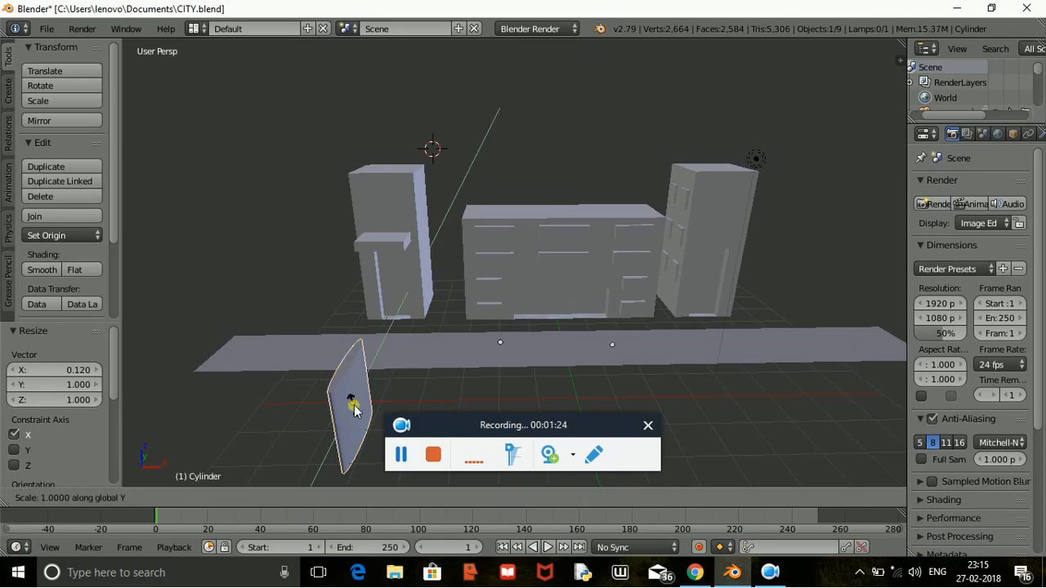
pyautogui.write('0.1')
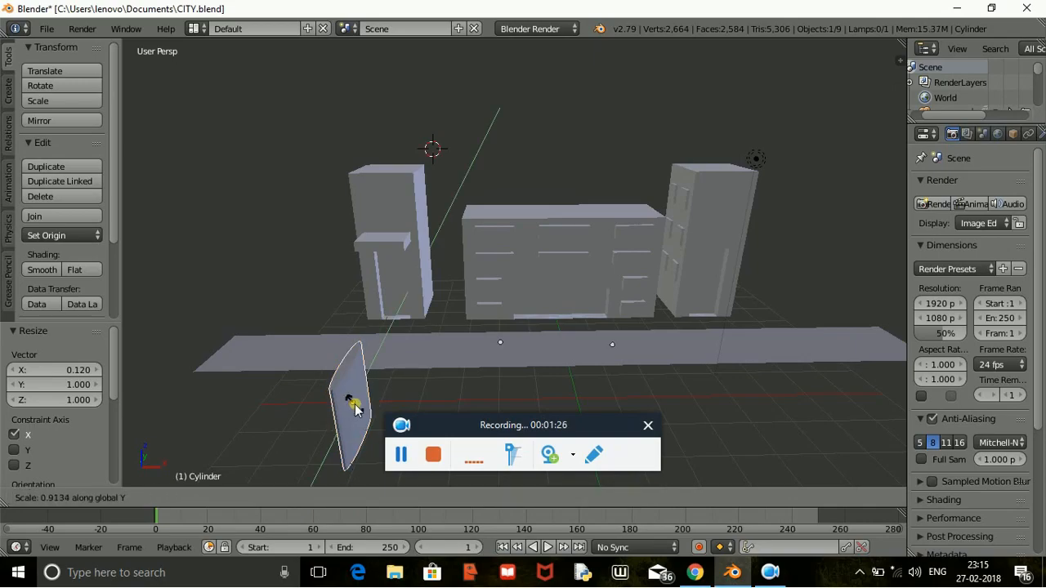
pyautogui.write('2')
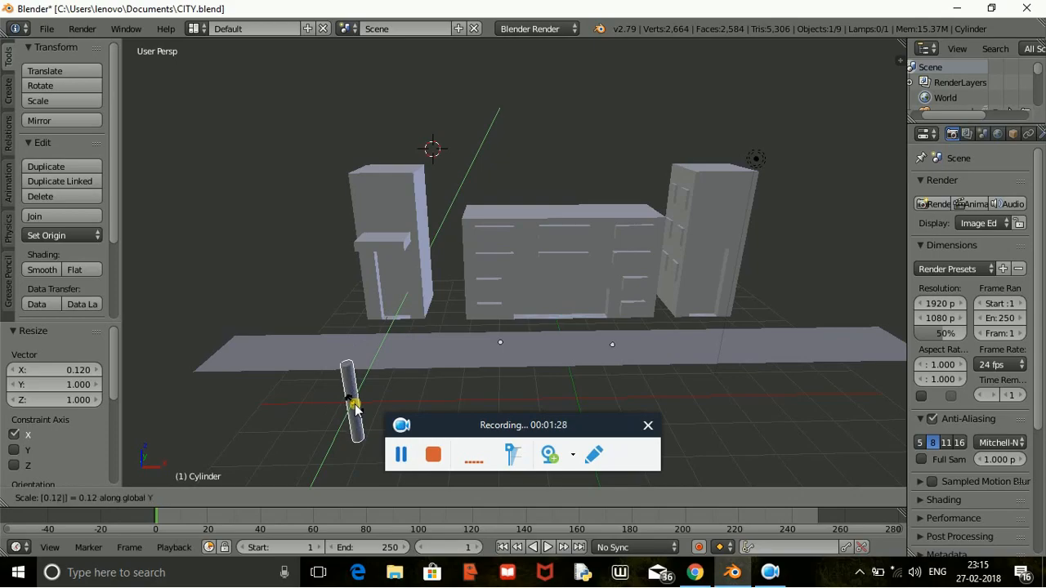
pyautogui.press('Return')
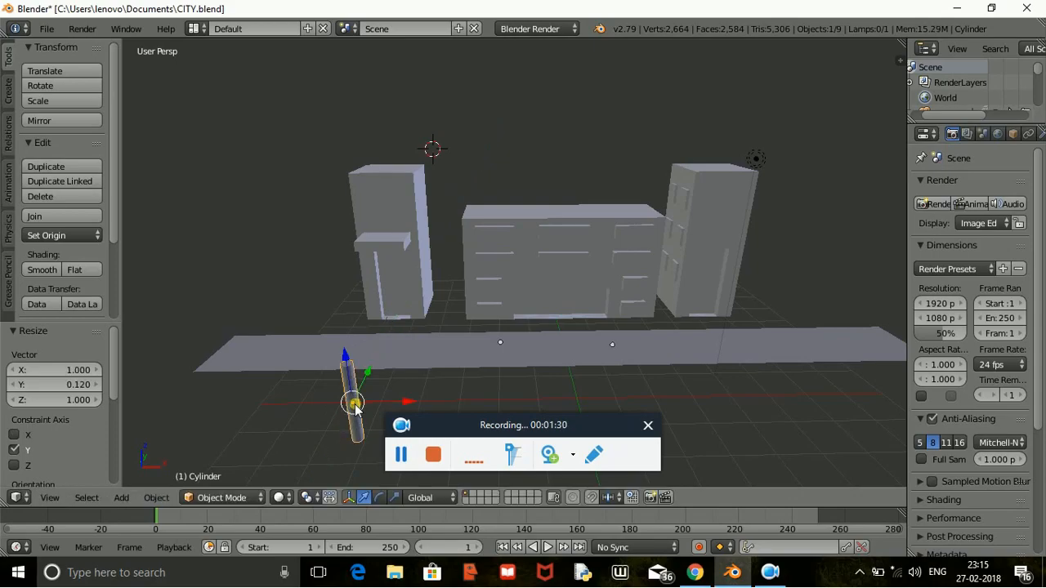
pyautogui.press('s')
pyautogui.press('z')
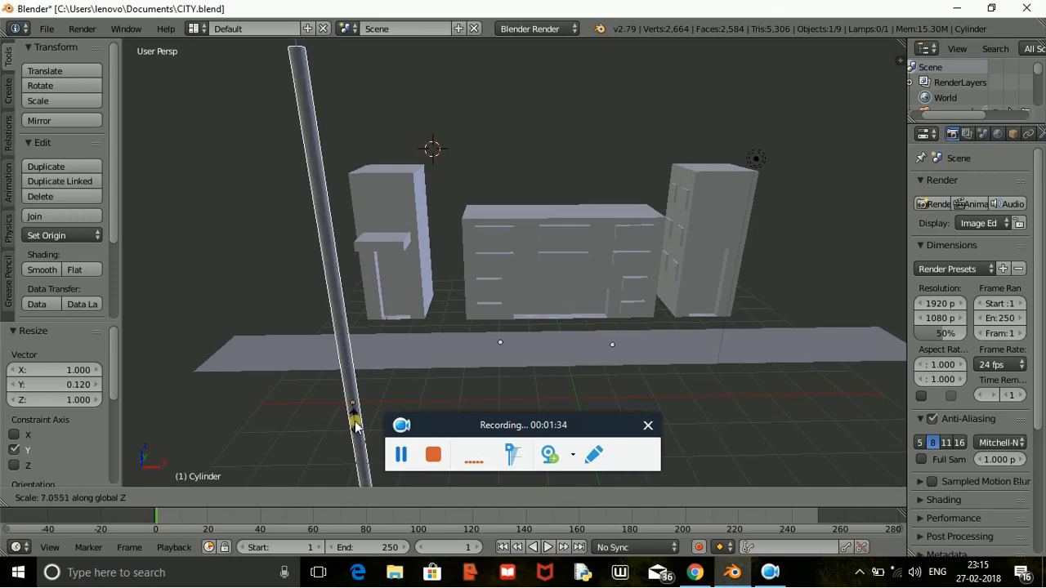
pyautogui.press('z')
pyautogui.press('z')
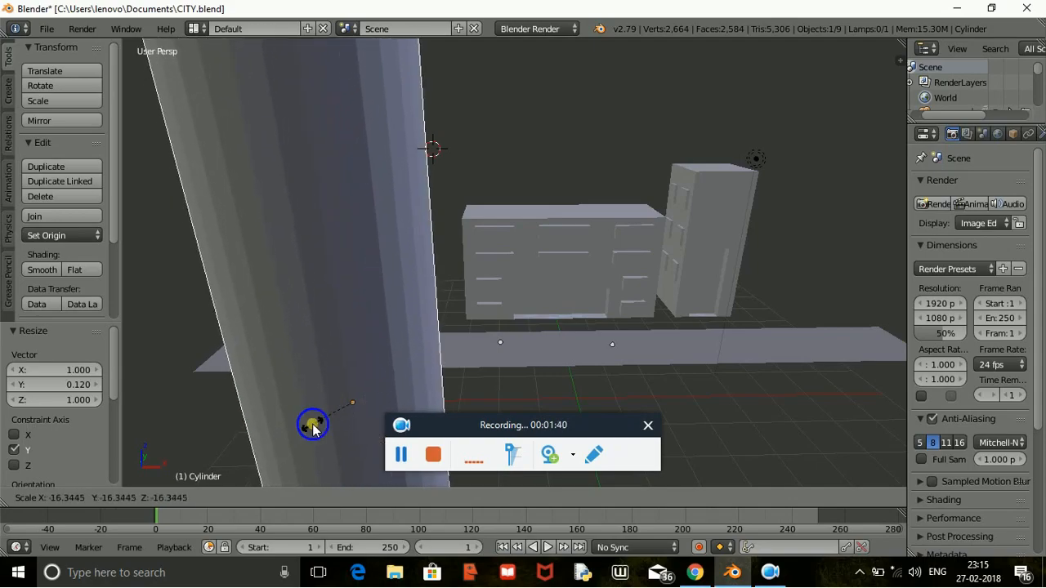
pyautogui.rightClick(313, 427)
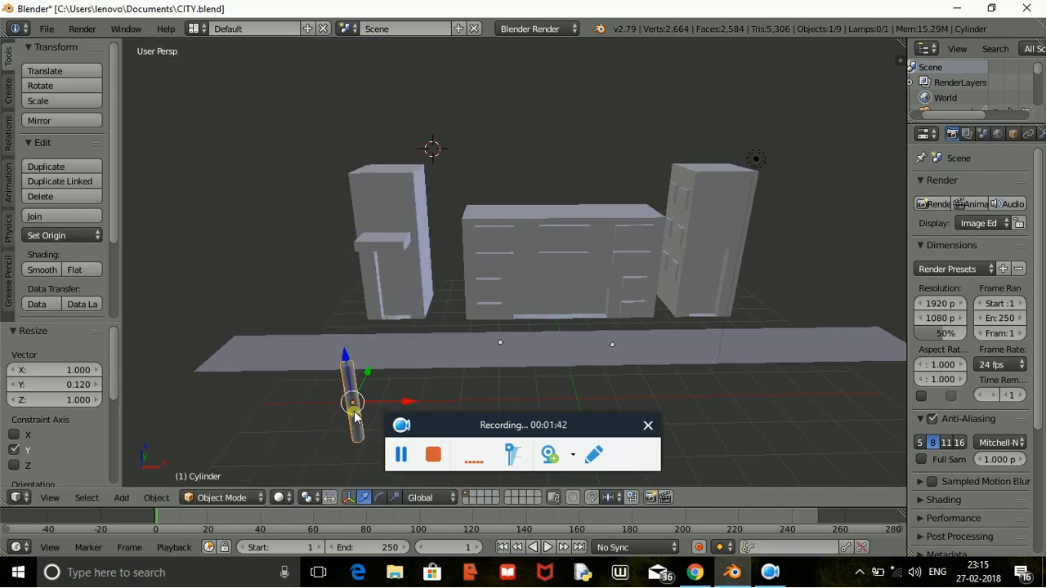
# Step: Scale the pole by about 3.87 along the Z axis and raise it about 2.53 along Z
pyautogui.press('s')
pyautogui.press('z')
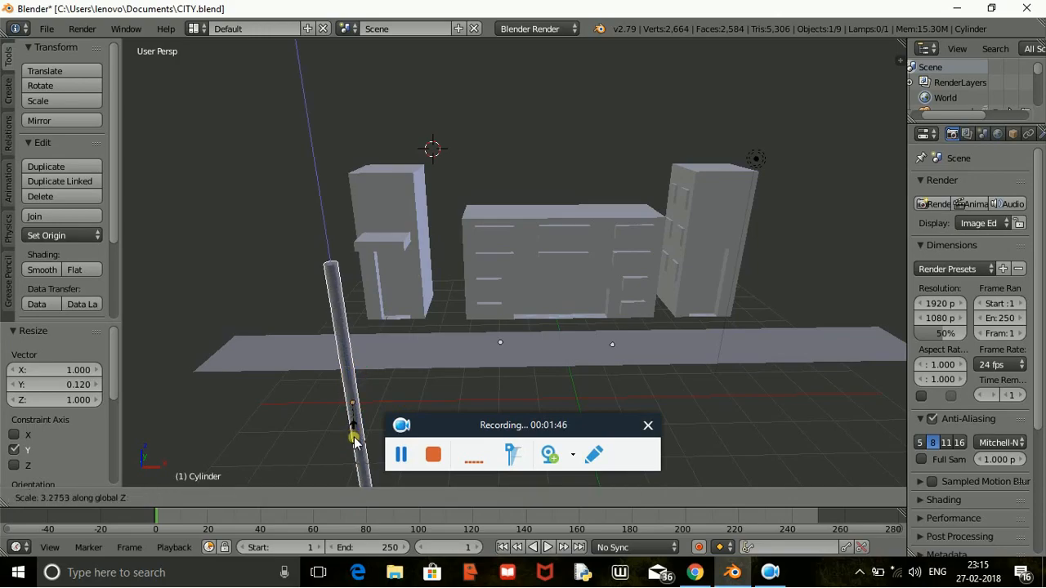
pyautogui.click(354, 440)
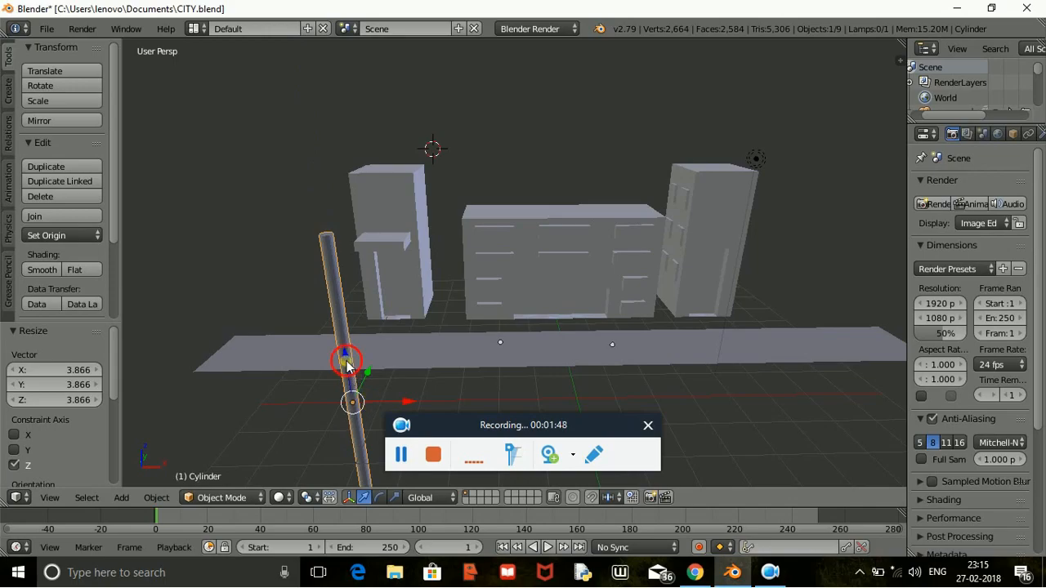
pyautogui.press('g')
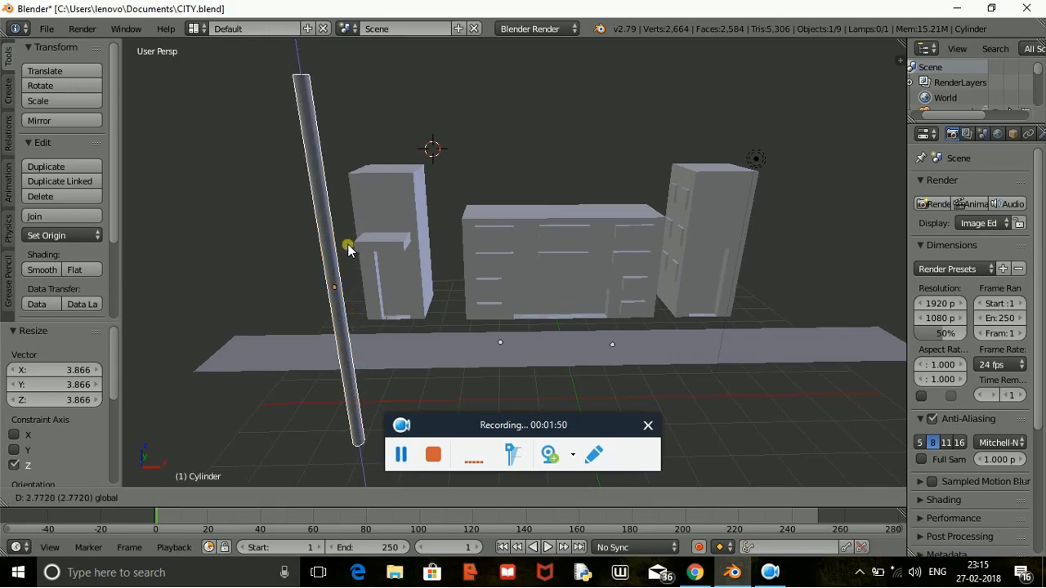
pyautogui.click(347, 259)
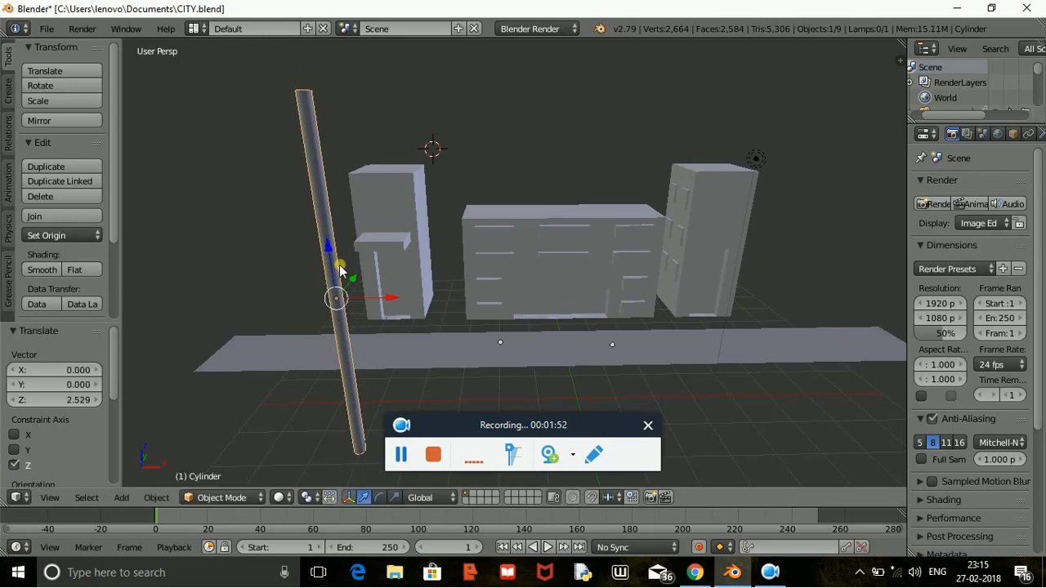
pyautogui.press('s')
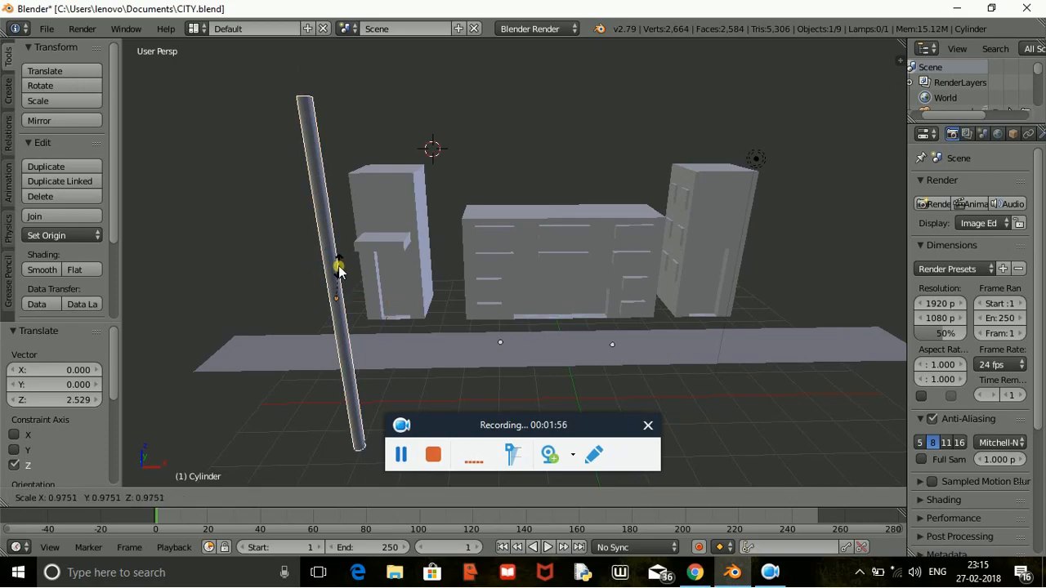
pyautogui.rightClick(335, 271)
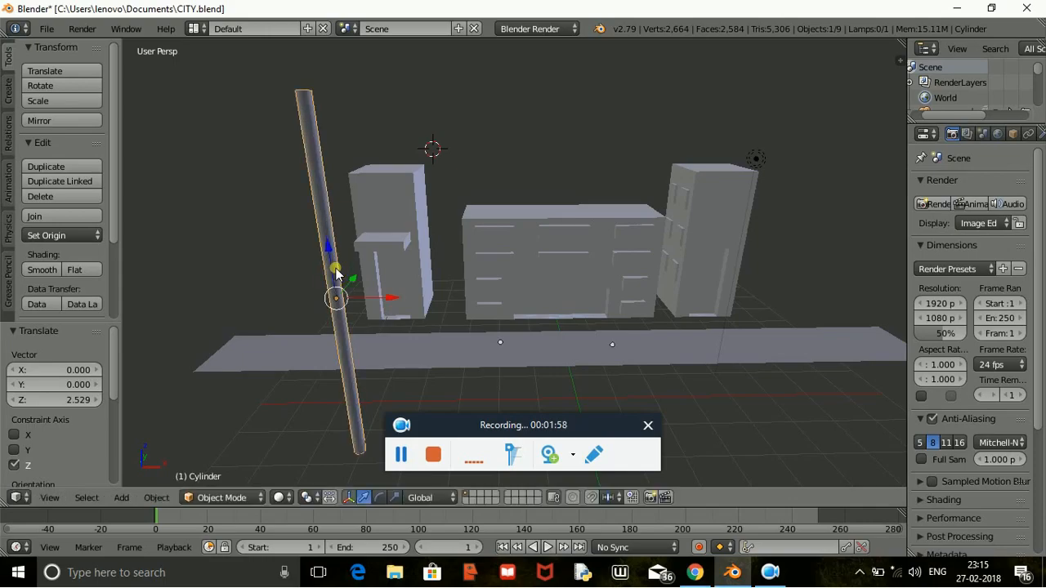
pyautogui.press('s')
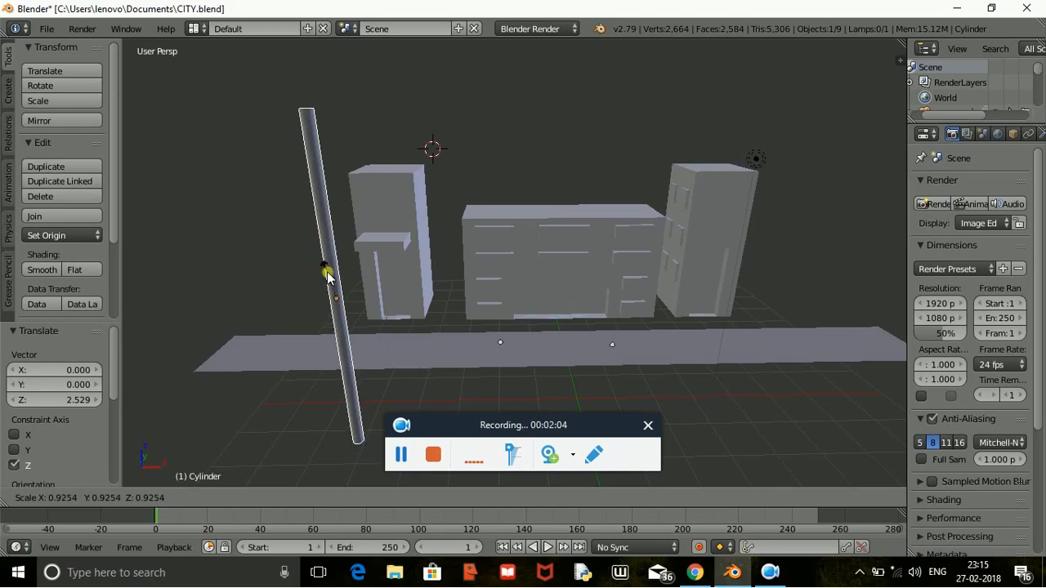
pyautogui.rightClick(327, 276)
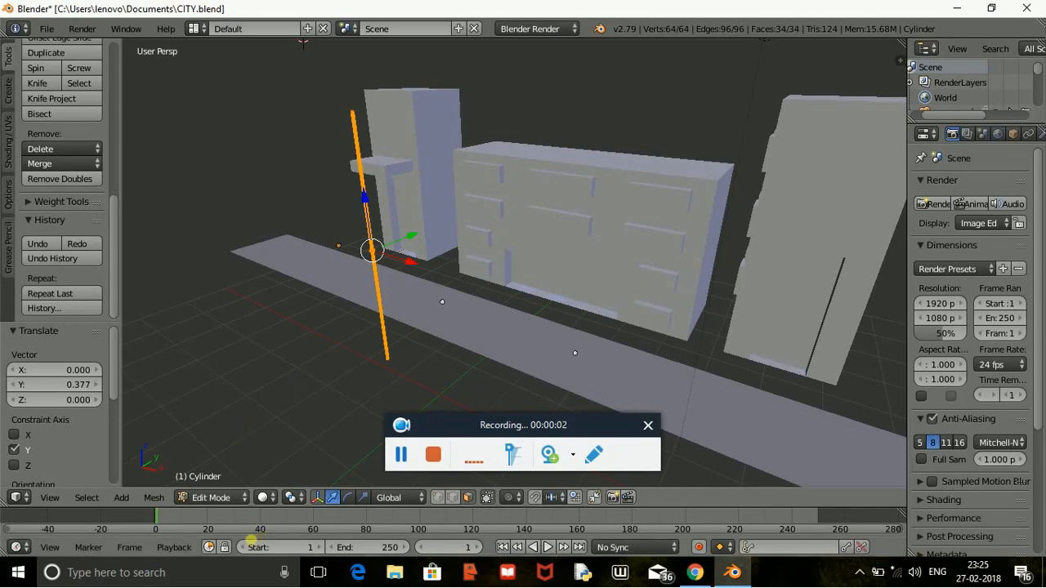
# Step: Return to Object Mode and duplicate the pole three times, spacing the copies along the road
pyautogui.click(199, 498)
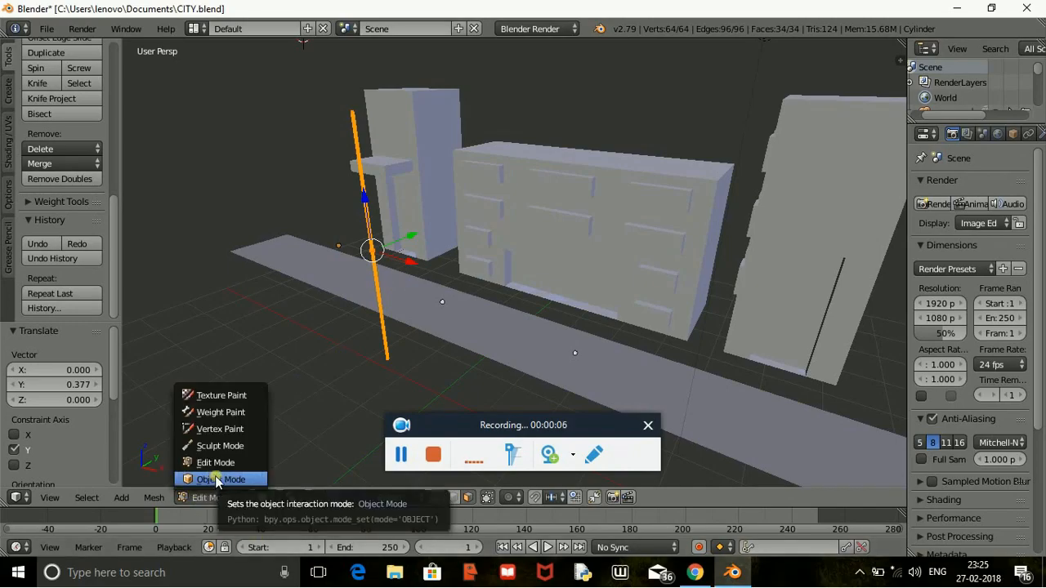
pyautogui.click(215, 480)
pyautogui.scroll(8, 33, 200)
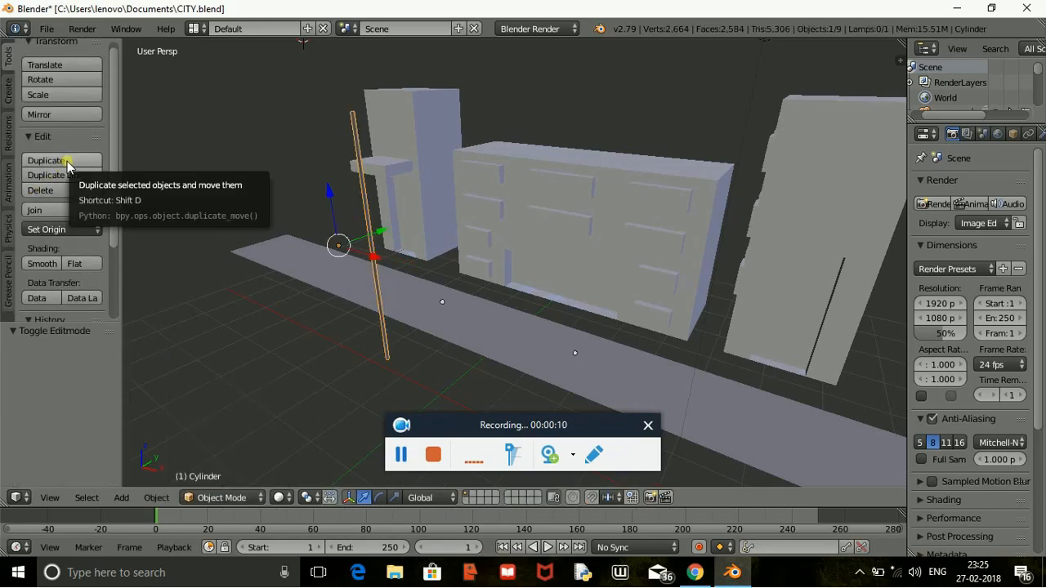
pyautogui.click(67, 162)
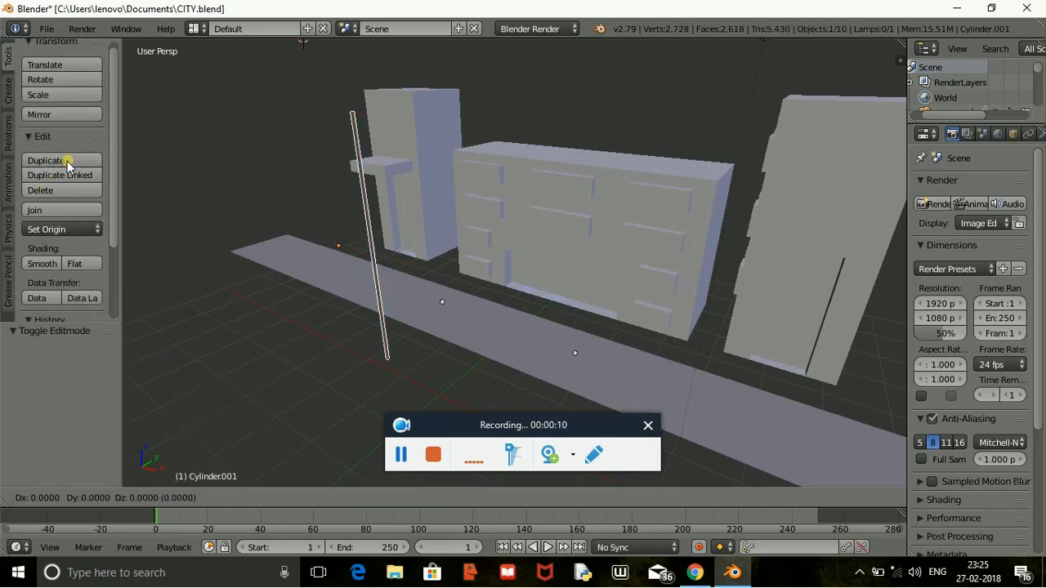
pyautogui.click(152, 215)
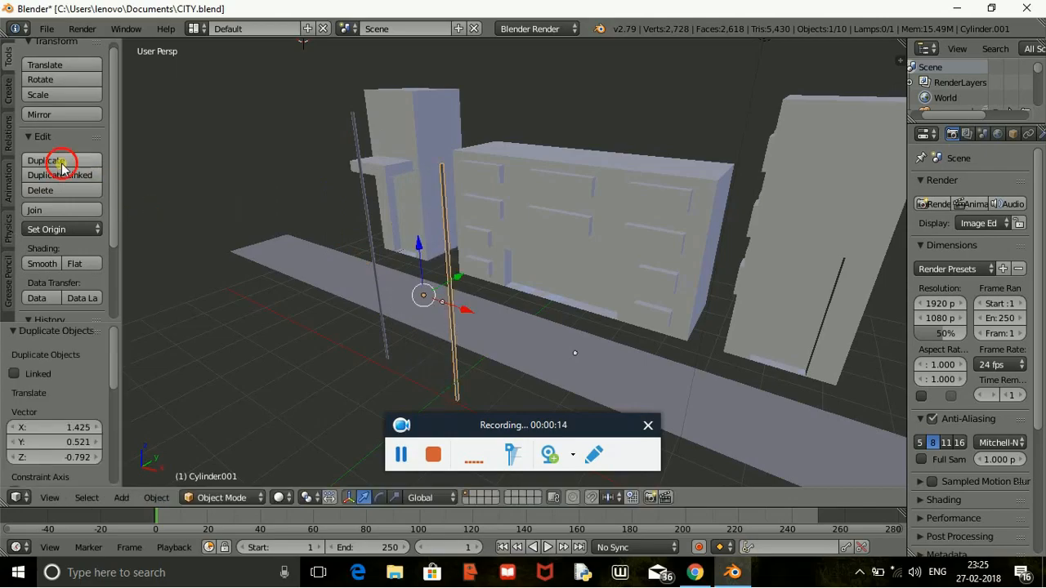
pyautogui.click(57, 175)
pyautogui.click(177, 226)
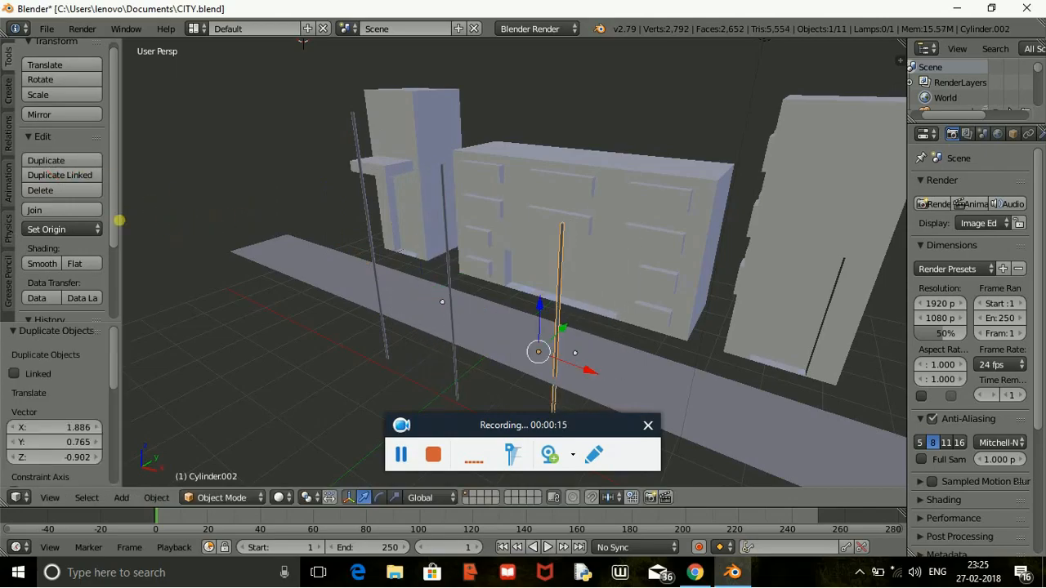
pyautogui.click(77, 162)
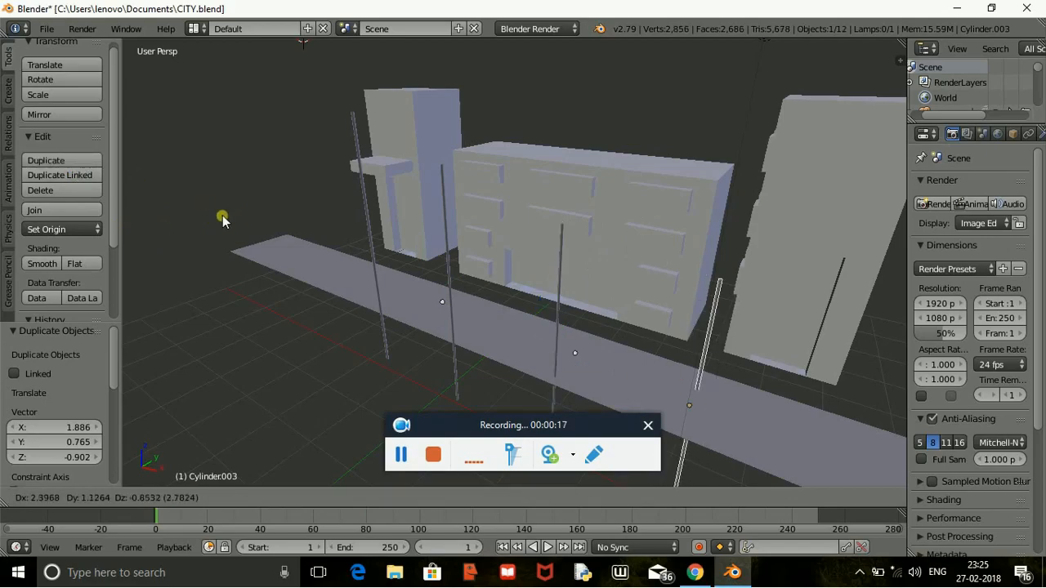
pyautogui.click(224, 221)
# Step: Move the last pole copy about 2.66 in Y and 2.09 in Z, to the road's far edge beside the right building
pyautogui.moveTo(376, 341); pyautogui.dragTo(447, 297, button='middle')
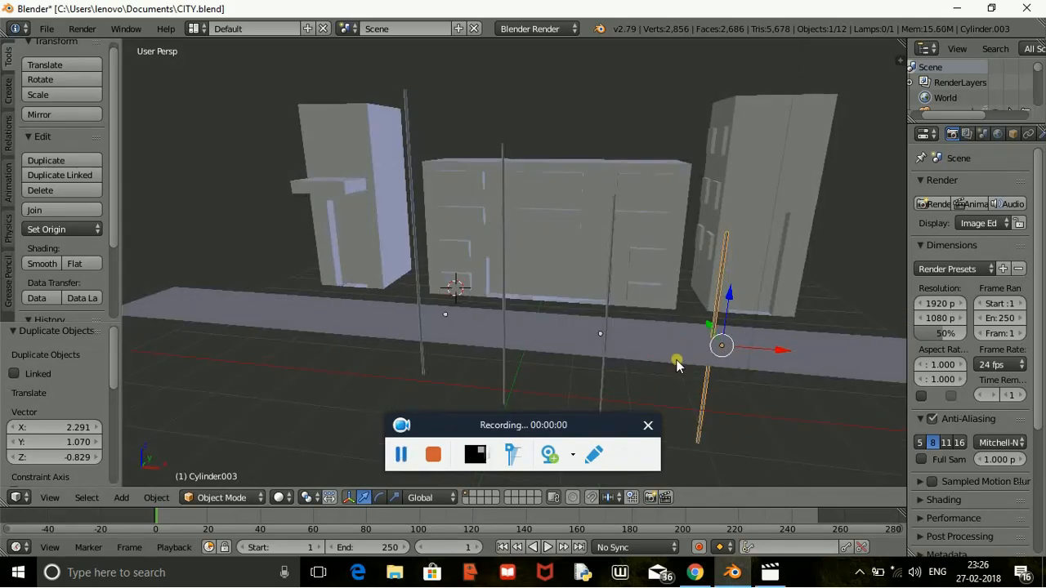
pyautogui.moveTo(708, 328); pyautogui.dragTo(693, 309)
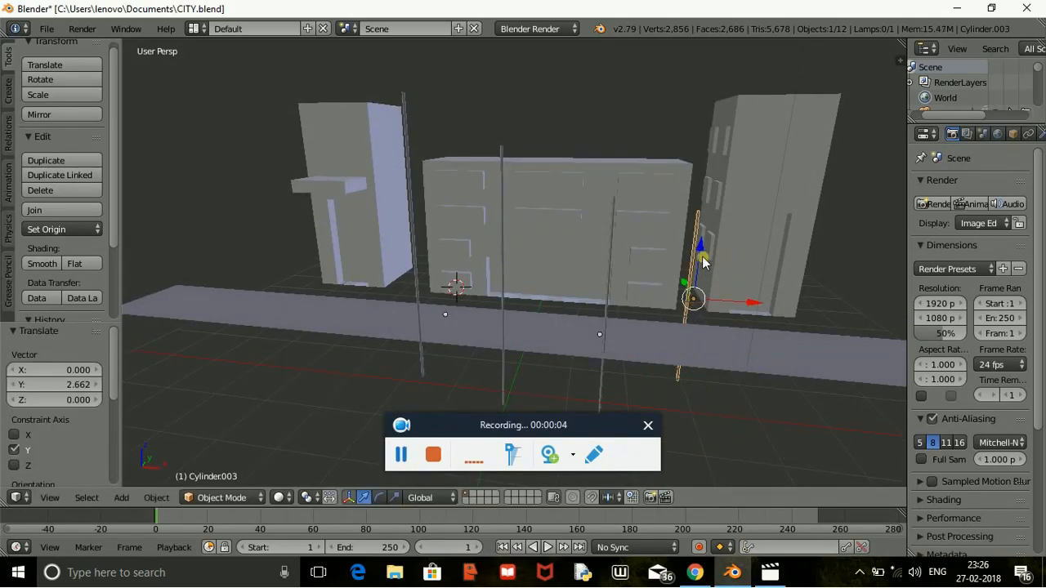
pyautogui.moveTo(700, 251); pyautogui.dragTo(697, 168)
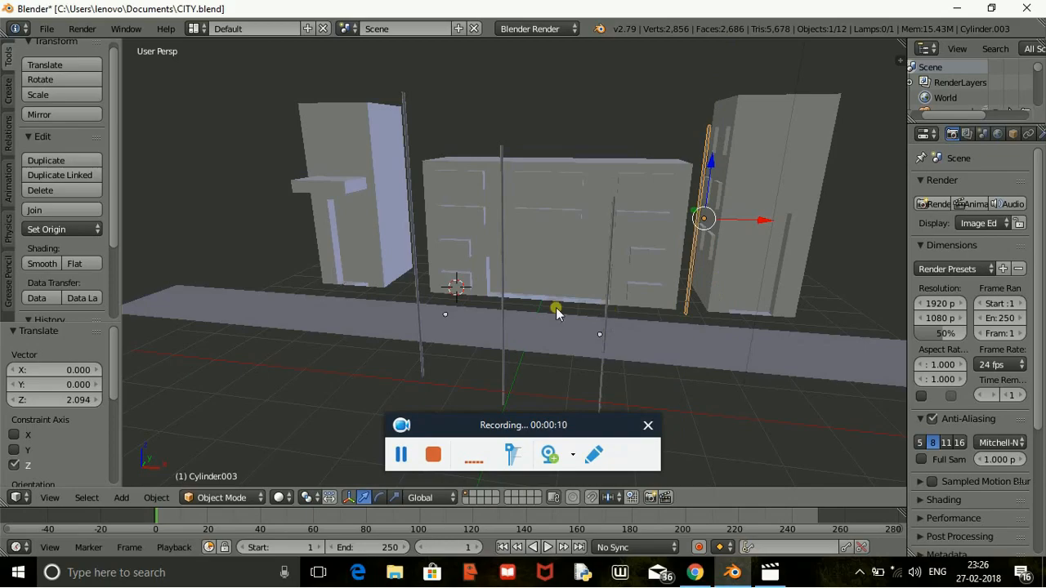
# Step: Move the second pole to the far edge beside the left building, about -3.6 in X, and shift the first pole about -0.87 in X
pyautogui.rightClick(502, 307)
pyautogui.moveTo(502, 266); pyautogui.dragTo(448, 218)
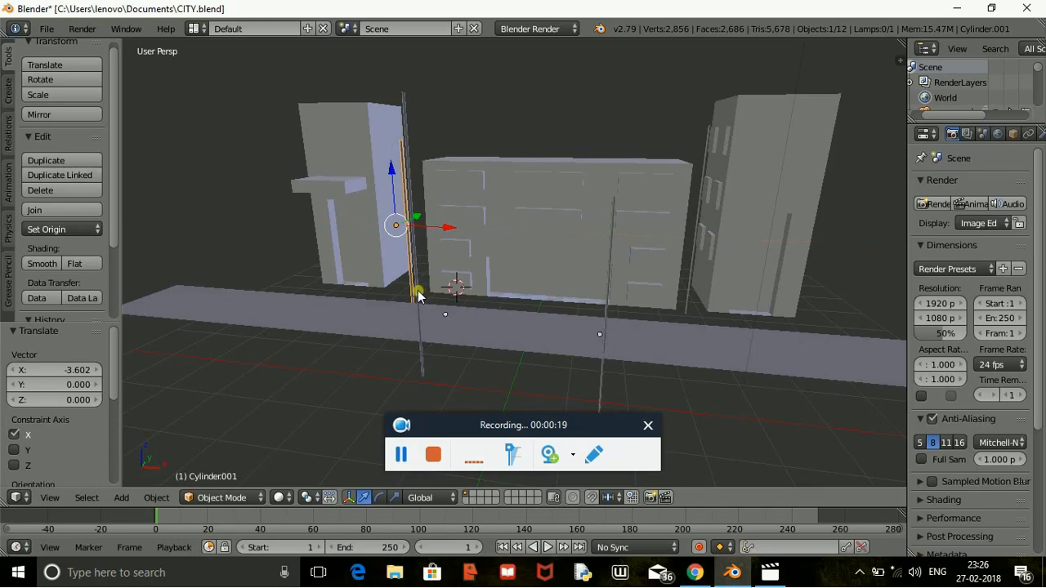
pyautogui.rightClick(419, 296)
pyautogui.moveTo(445, 244); pyautogui.dragTo(395, 239)
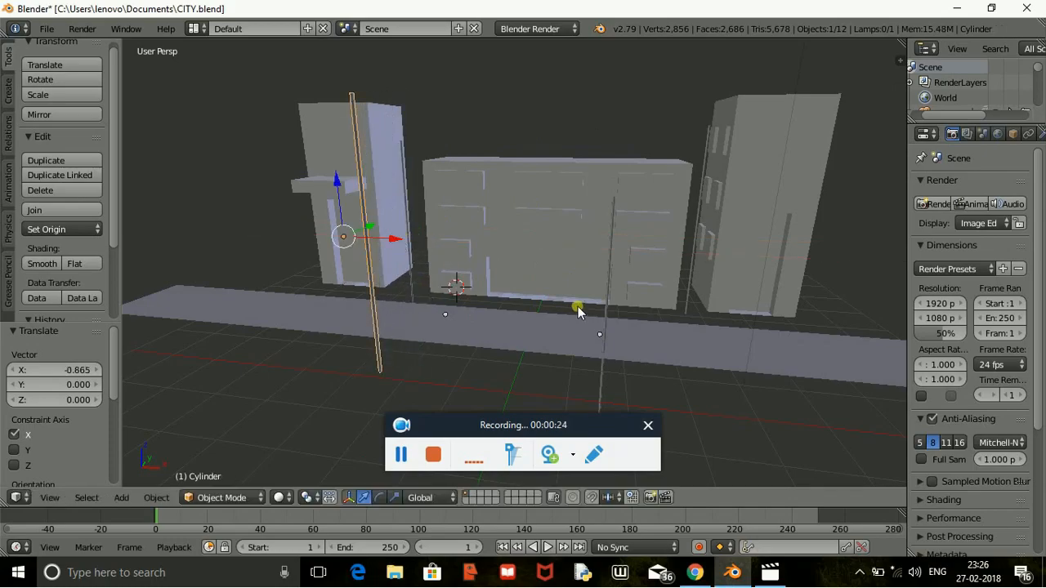
# Step: Raise the third pole and shift it about 1.77 in X so it stands before the right building
pyautogui.rightClick(605, 297)
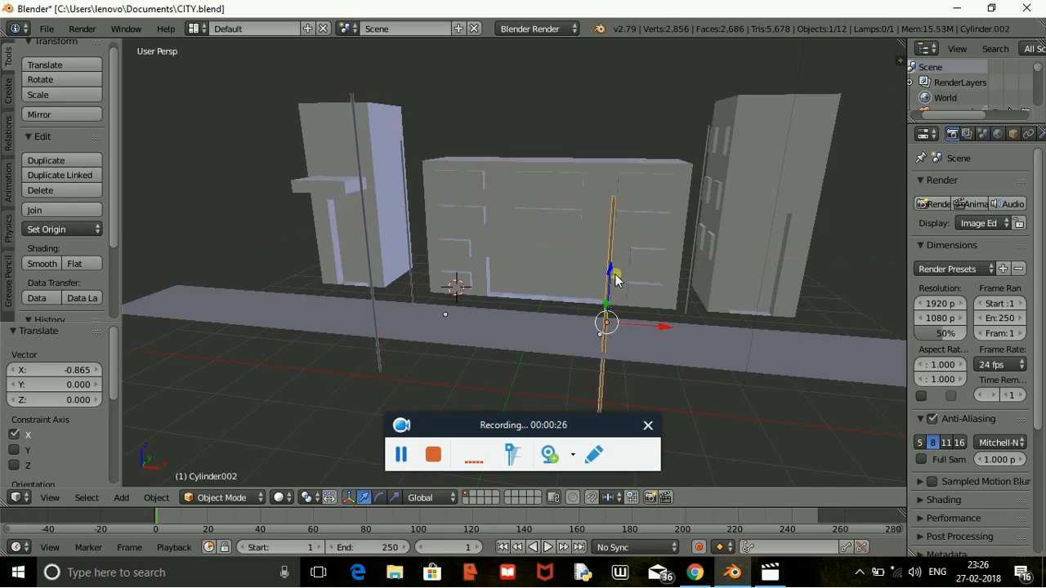
pyautogui.moveTo(609, 272); pyautogui.dragTo(615, 194)
pyautogui.moveTo(670, 242); pyautogui.dragTo(783, 249)
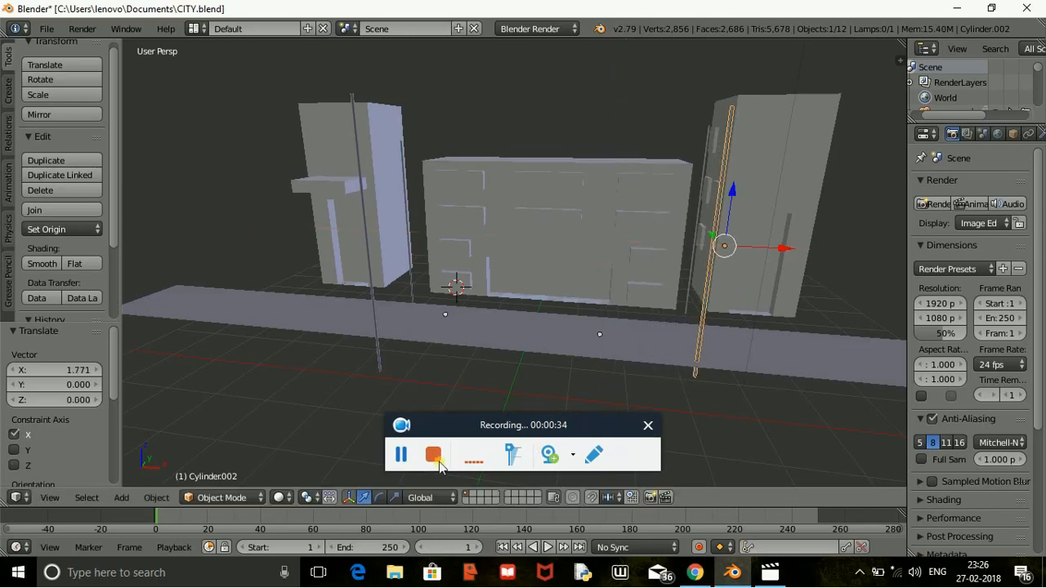
pyautogui.click(401, 455)
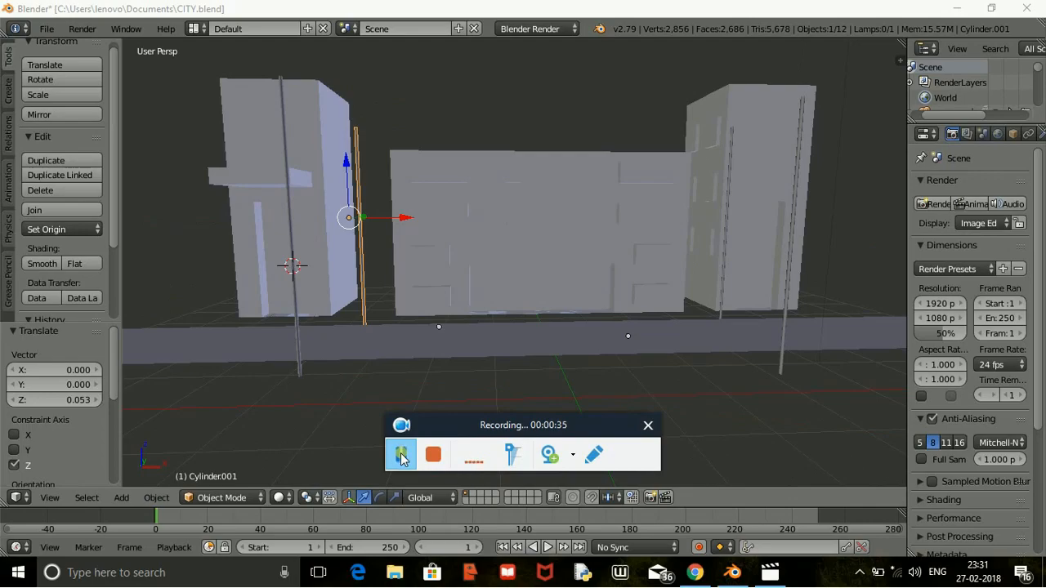
pyautogui.click(401, 455)
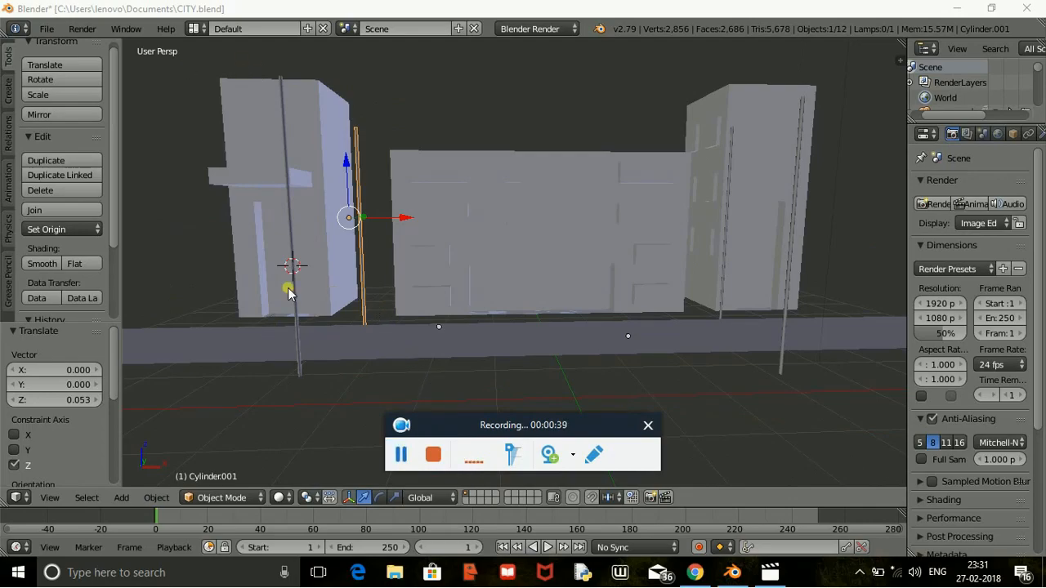
# Step: Display the left building's material settings and switch the render engine to Cycles Render
pyautogui.rightClick(314, 127)
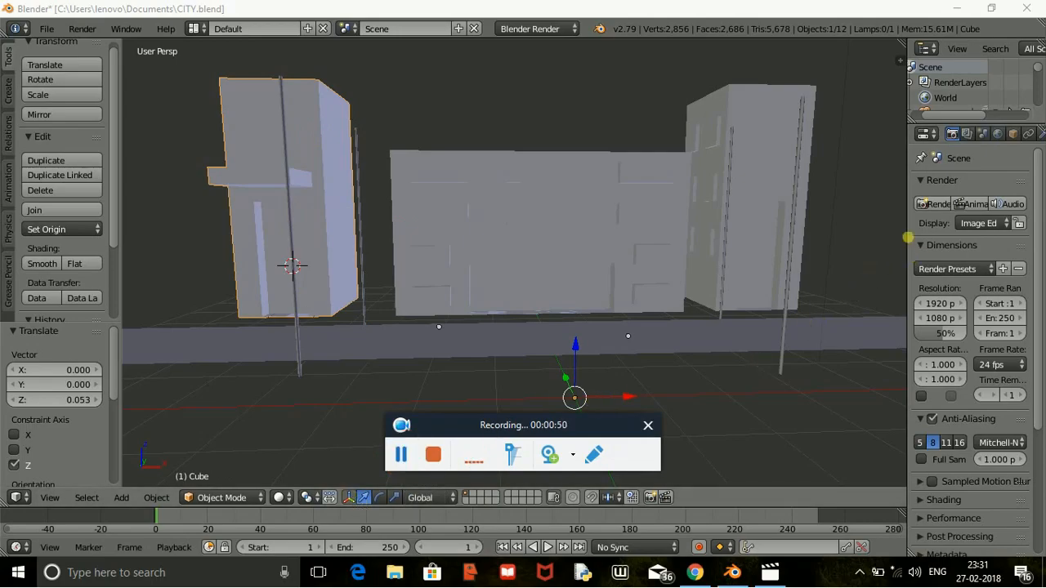
pyautogui.click(915, 246)
pyautogui.moveTo(906, 215); pyautogui.dragTo(856, 224)
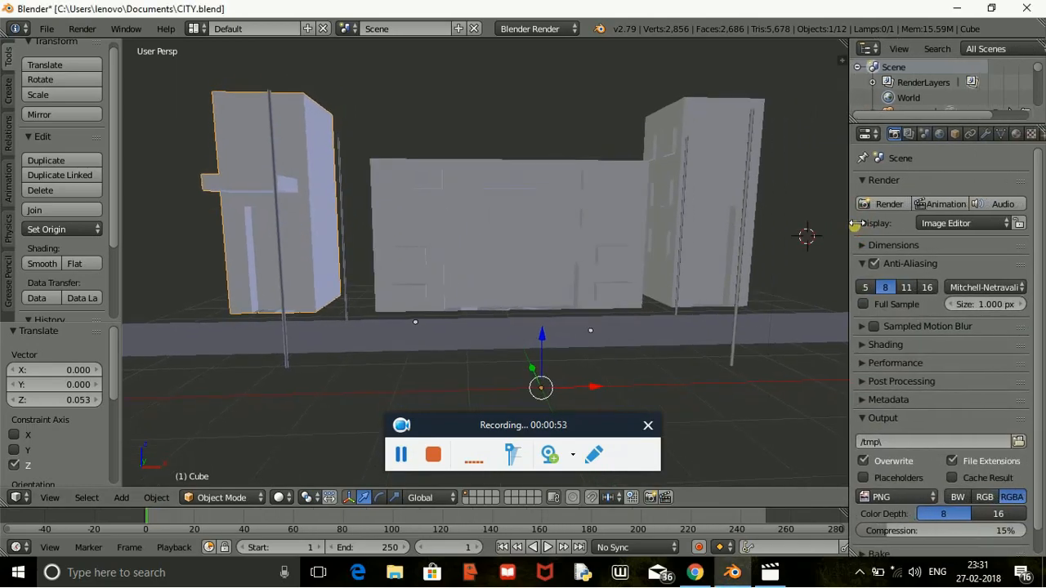
pyautogui.click(1018, 134)
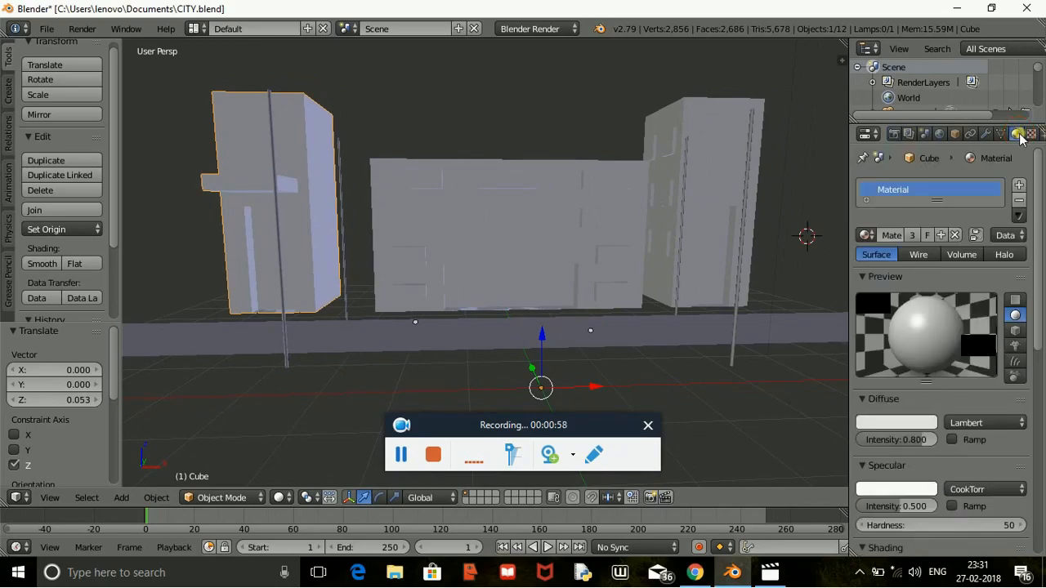
pyautogui.click(533, 29)
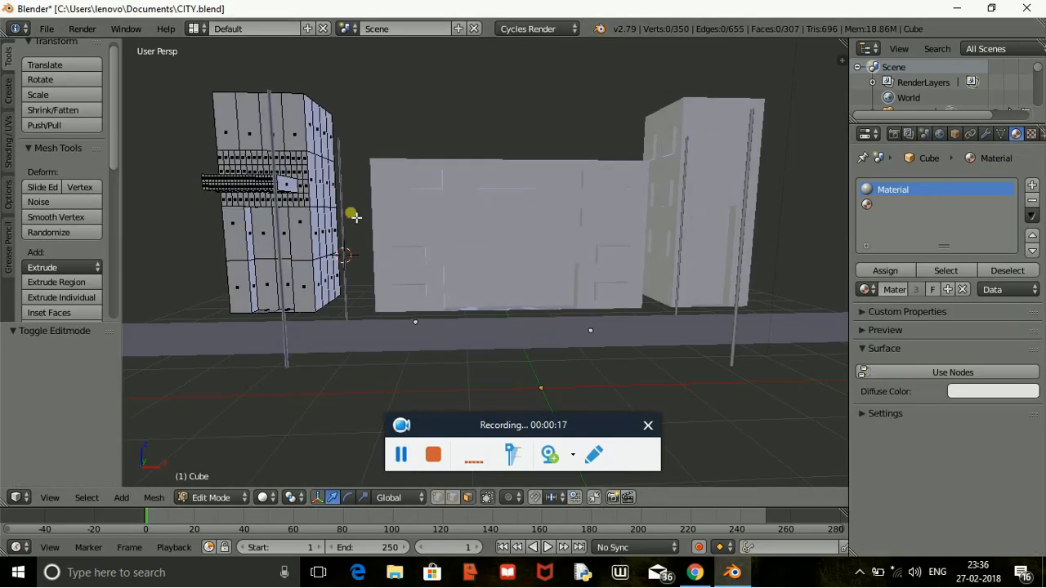
# Step: Select the four door faces on the left building, set the material's diffuse color to dark brown and assign it to them
pyautogui.rightClick(275, 249)
pyautogui.keyDown('shift'); pyautogui.rightClick(286, 299); pyautogui.keyUp('shift')
pyautogui.keyDown('shift'); pyautogui.rightClick(286, 290); pyautogui.keyUp('shift')
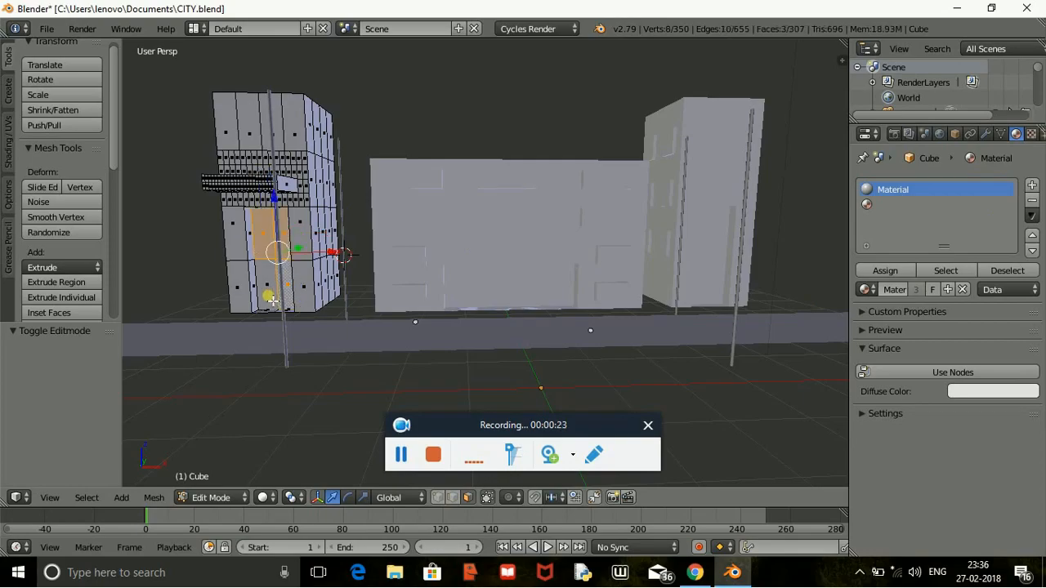
pyautogui.keyDown('shift'); pyautogui.rightClick(272, 301); pyautogui.keyUp('shift')
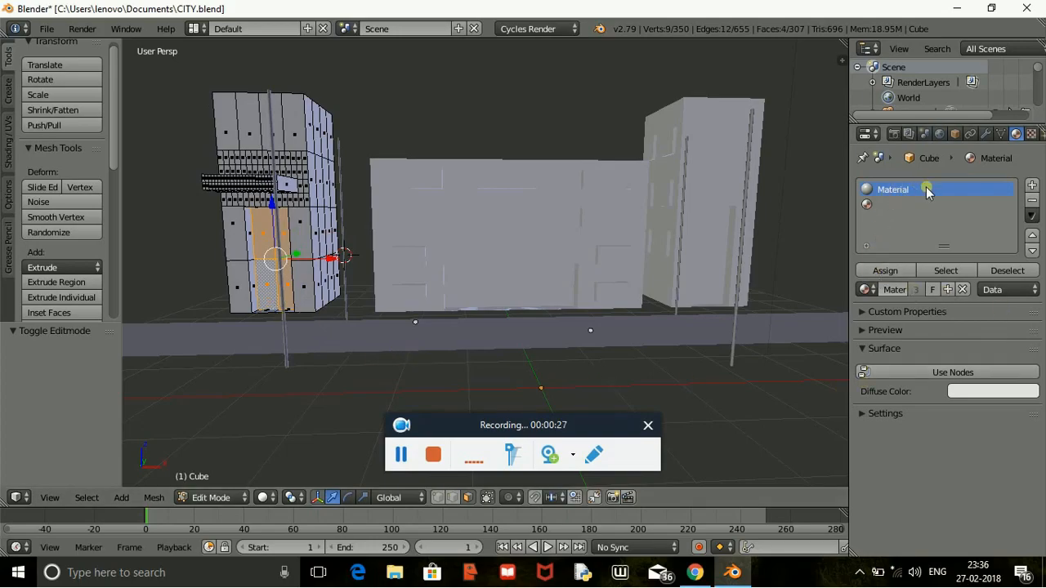
pyautogui.click(980, 397)
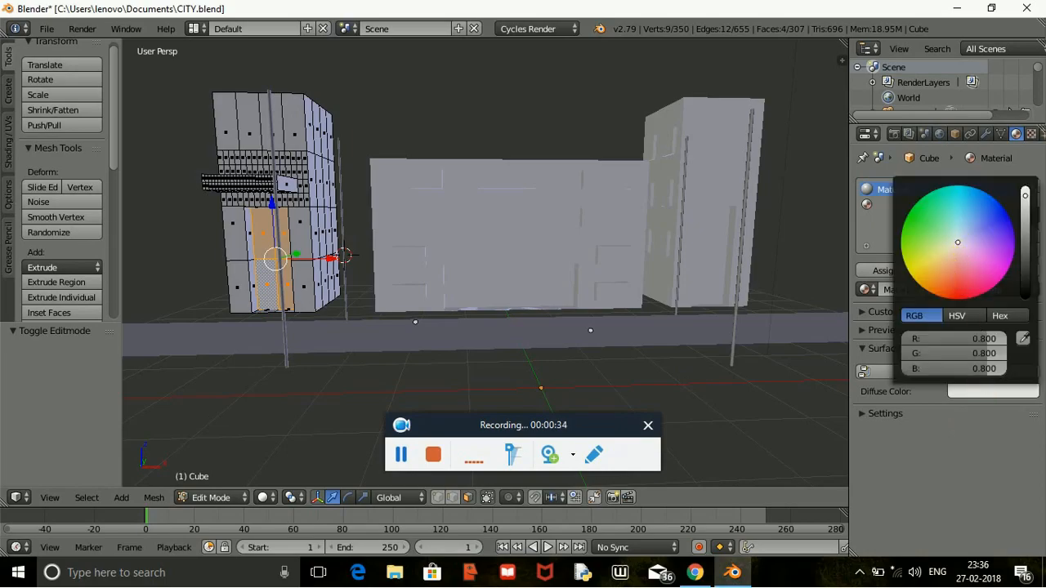
pyautogui.click(955, 286)
pyautogui.click(1025, 196)
pyautogui.moveTo(1025, 196); pyautogui.dragTo(1025, 269)
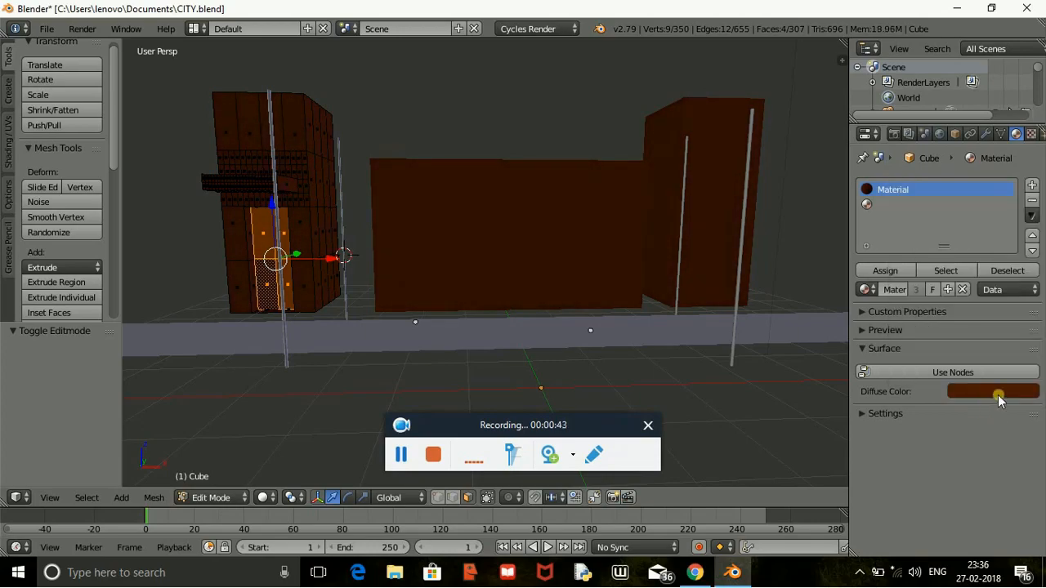
pyautogui.click(897, 271)
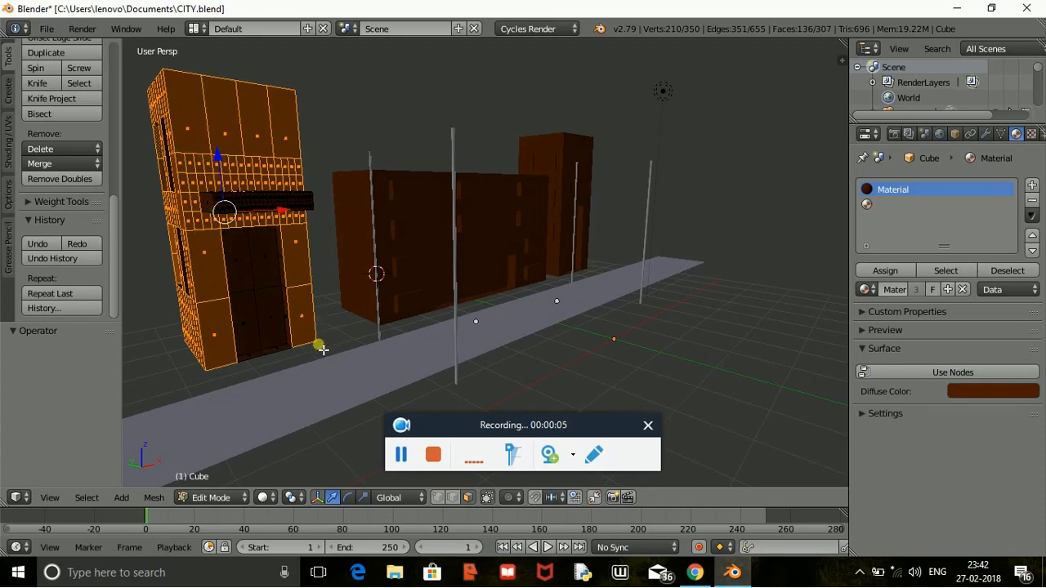
# Step: Add a new material to the left building, set its color to light orange (R 0.800, G 0.468, B 0.109) and assign it to the selected walls
pyautogui.click(1032, 186)
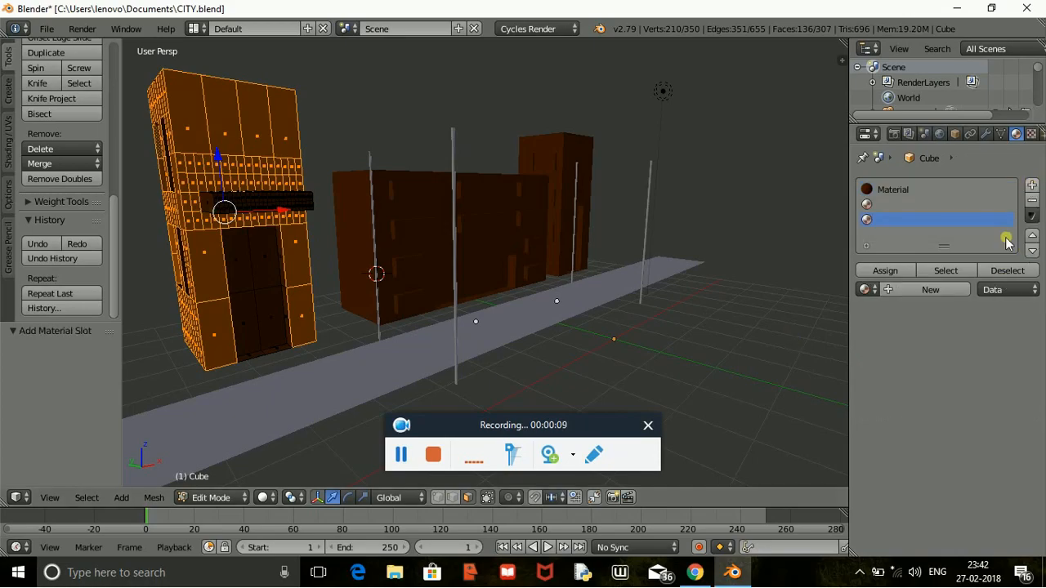
pyautogui.click(905, 291)
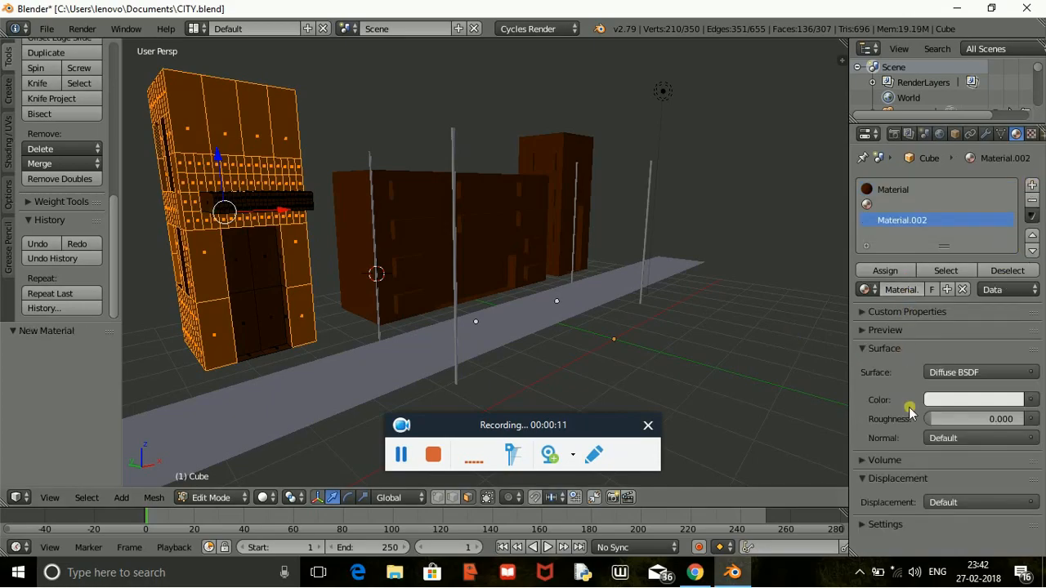
pyautogui.click(966, 400)
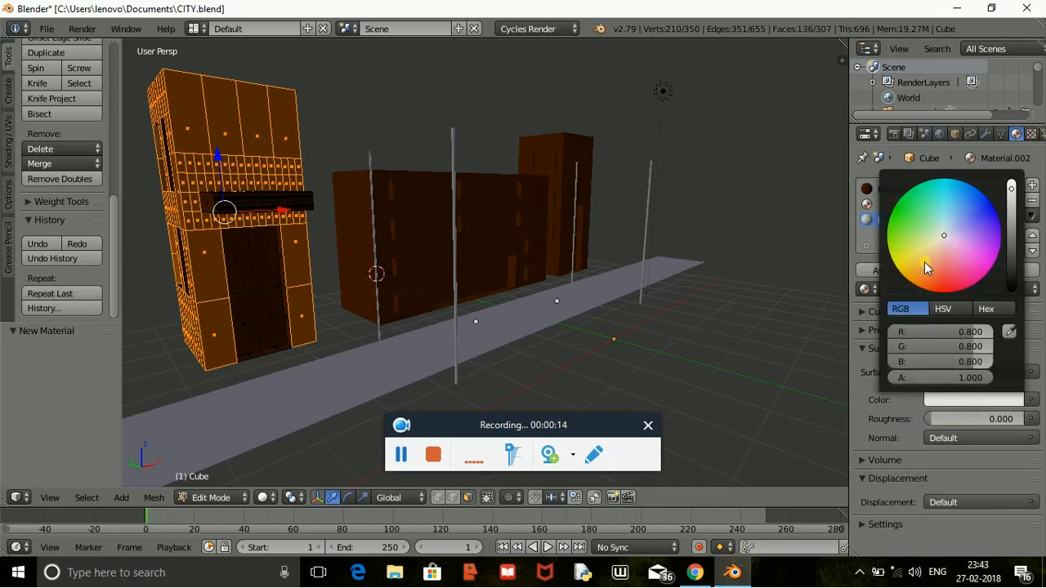
pyautogui.moveTo(924, 262)
pyautogui.mouseDown()
pyautogui.moveTo(938, 243)
pyautogui.moveTo(926, 258)
pyautogui.mouseUp()
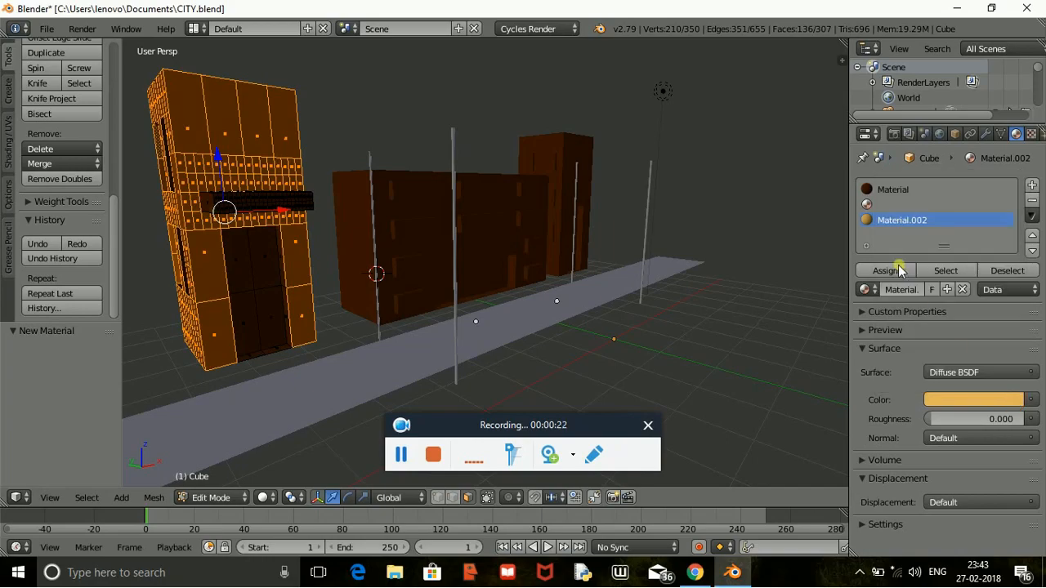
pyautogui.click(894, 274)
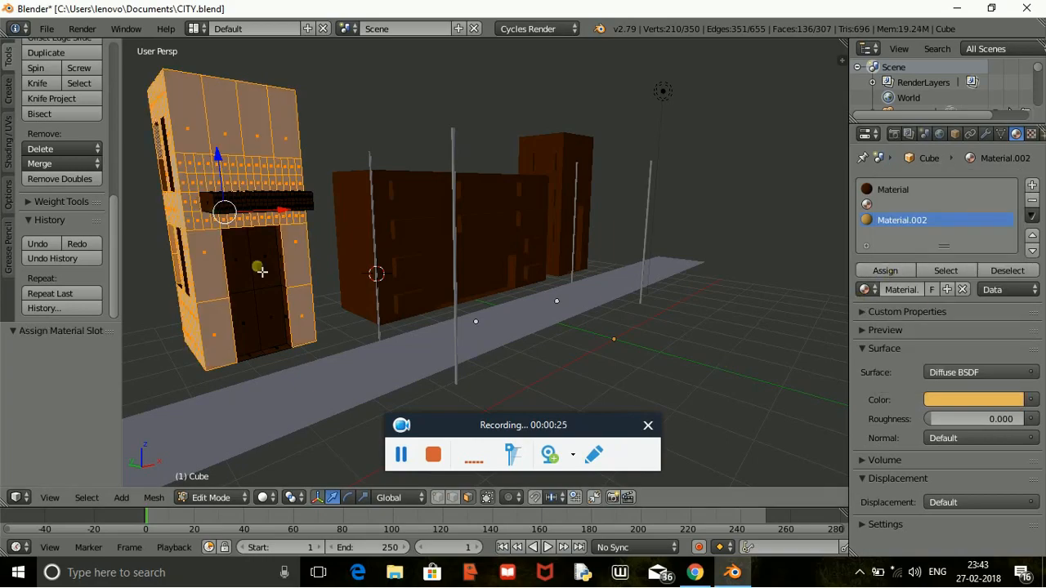
# Step: Change the wall material's color to a deeper, more saturated orange and assign it to the selected wall faces again
pyautogui.moveTo(211, 266); pyautogui.dragTo(239, 267, button='middle')
pyautogui.click(960, 398)
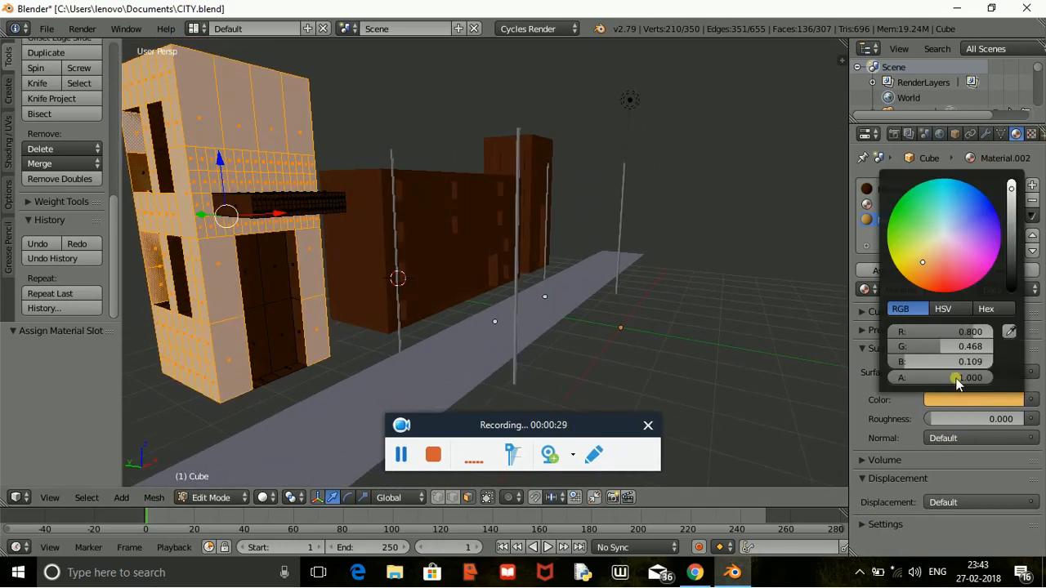
pyautogui.moveTo(921, 264); pyautogui.dragTo(917, 277)
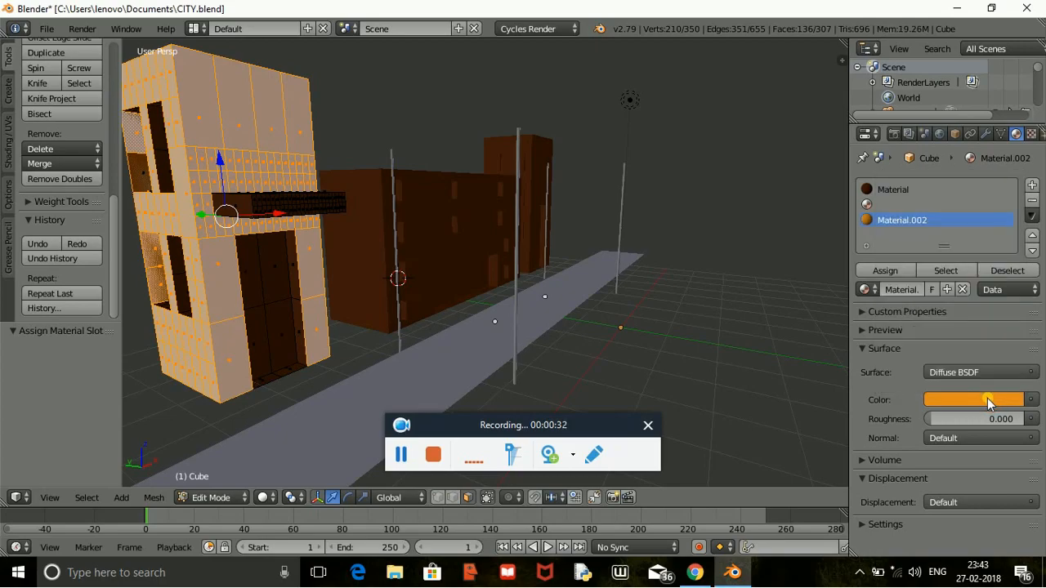
pyautogui.click(897, 276)
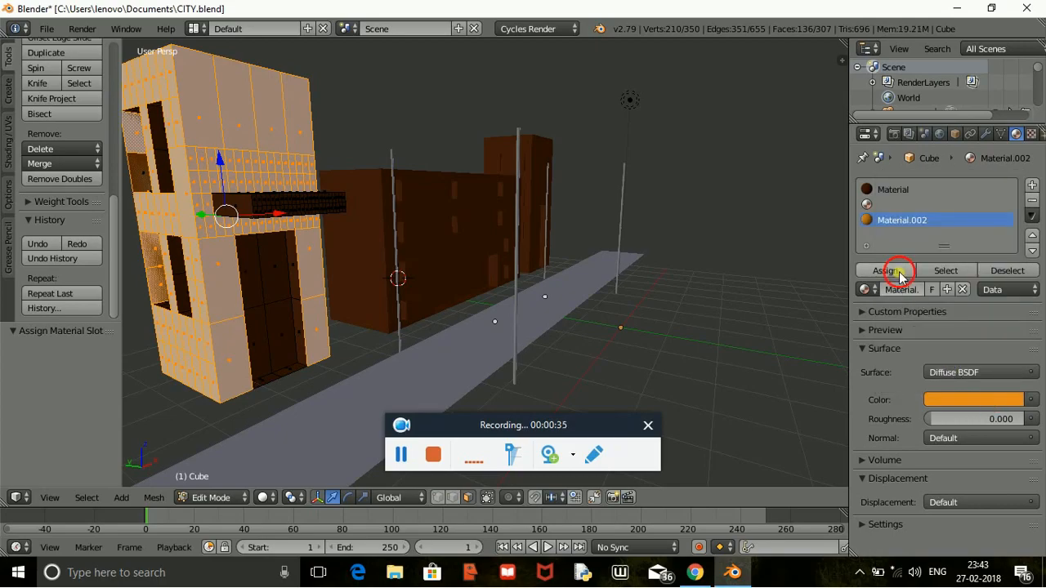
# Step: Select the back and inner side faces of the upper and lower windows nearest the front edge on the left building's side wall
pyautogui.moveTo(298, 172); pyautogui.dragTo(333, 168, button='middle')
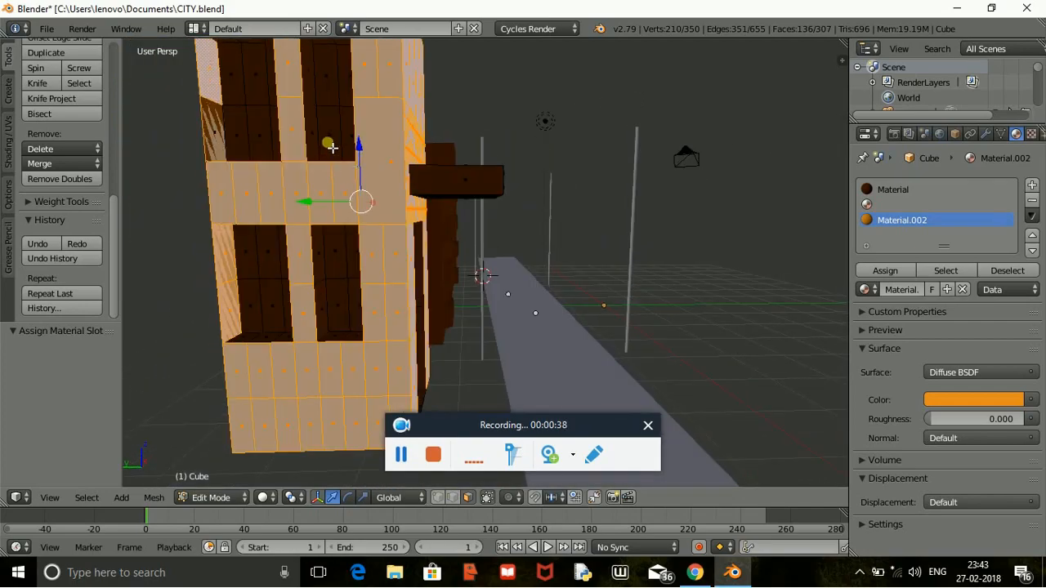
pyautogui.rightClick(332, 147)
pyautogui.keyDown('shift'); pyautogui.rightClick(350, 146); pyautogui.keyUp('shift')
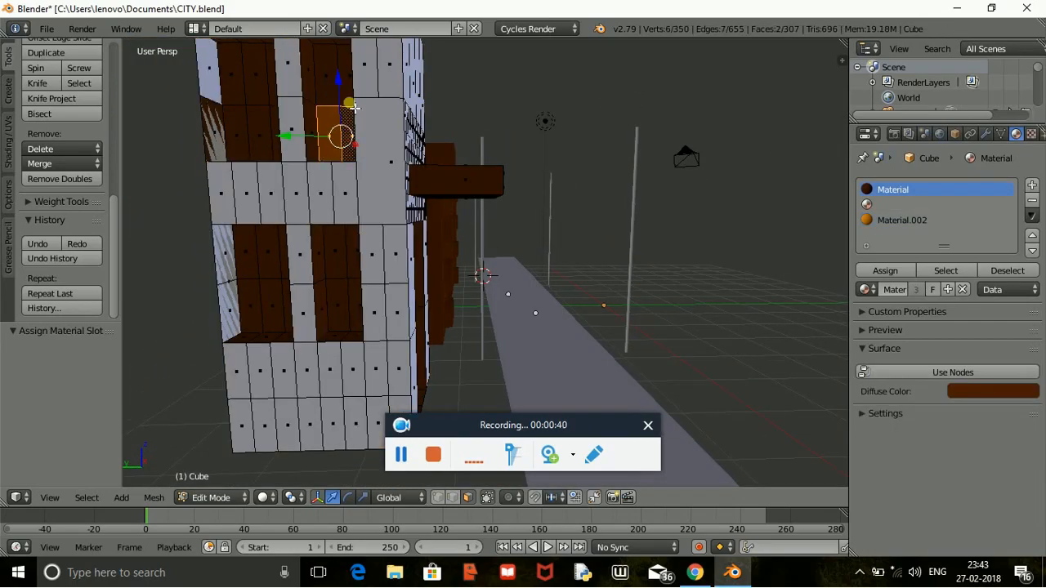
pyautogui.keyDown('shift'); pyautogui.rightClick(350, 92); pyautogui.keyUp('shift')
pyautogui.keyDown('shift'); pyautogui.rightClick(328, 92); pyautogui.keyUp('shift')
pyautogui.keyDown('shift'); pyautogui.rightClick(314, 93); pyautogui.keyUp('shift')
pyautogui.keyDown('shift'); pyautogui.rightClick(317, 137); pyautogui.keyUp('shift')
pyautogui.keyDown('shift'); pyautogui.rightClick(331, 248); pyautogui.keyUp('shift')
pyautogui.keyDown('shift'); pyautogui.rightClick(350, 246); pyautogui.keyUp('shift')
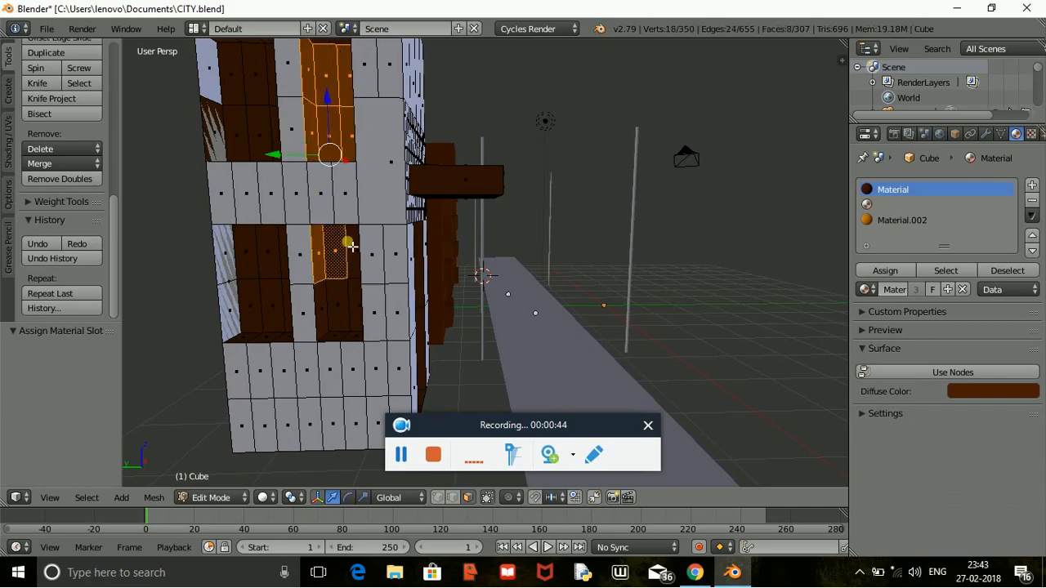
pyautogui.keyDown('shift'); pyautogui.rightClick(354, 255); pyautogui.keyUp('shift')
pyautogui.keyDown('shift'); pyautogui.rightClick(350, 304); pyautogui.keyUp('shift')
pyautogui.keyDown('shift'); pyautogui.rightClick(335, 304); pyautogui.keyUp('shift')
pyautogui.keyDown('shift'); pyautogui.rightClick(319, 302); pyautogui.keyUp('shift')
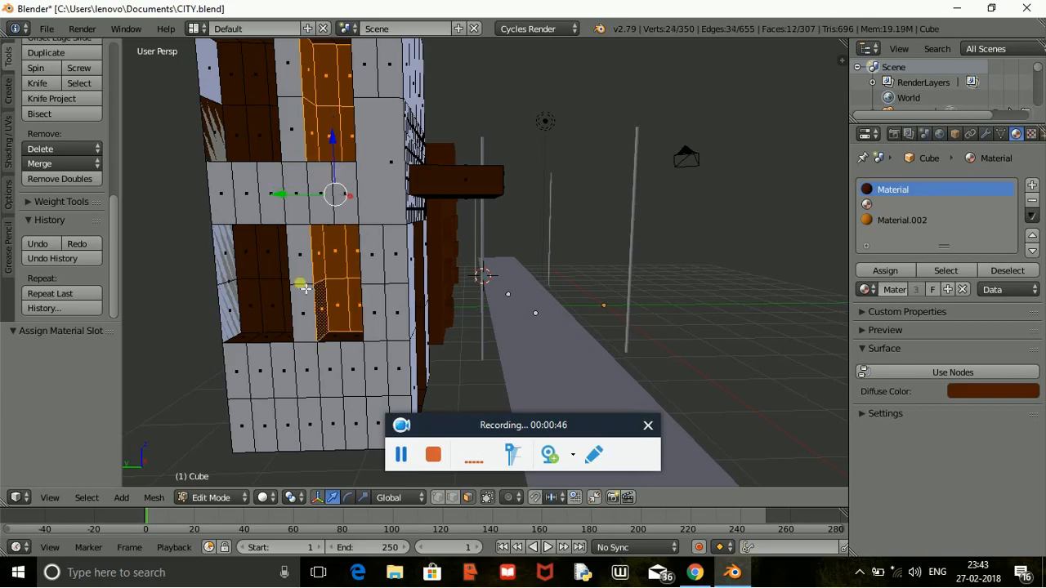
# Step: Add the back and outer side faces of the two rear windows on the same side wall to the selection
pyautogui.keyDown('shift'); pyautogui.rightClick(274, 249); pyautogui.keyUp('shift')
pyautogui.keyDown('shift'); pyautogui.rightClick(268, 294); pyautogui.keyUp('shift')
pyautogui.keyDown('shift'); pyautogui.rightClick(245, 305); pyautogui.keyUp('shift')
pyautogui.keyDown('shift'); pyautogui.rightClick(253, 259); pyautogui.keyUp('shift')
pyautogui.keyDown('shift'); pyautogui.rightClick(233, 267); pyautogui.keyUp('shift')
pyautogui.keyDown('shift'); pyautogui.rightClick(233, 307); pyautogui.keyUp('shift')
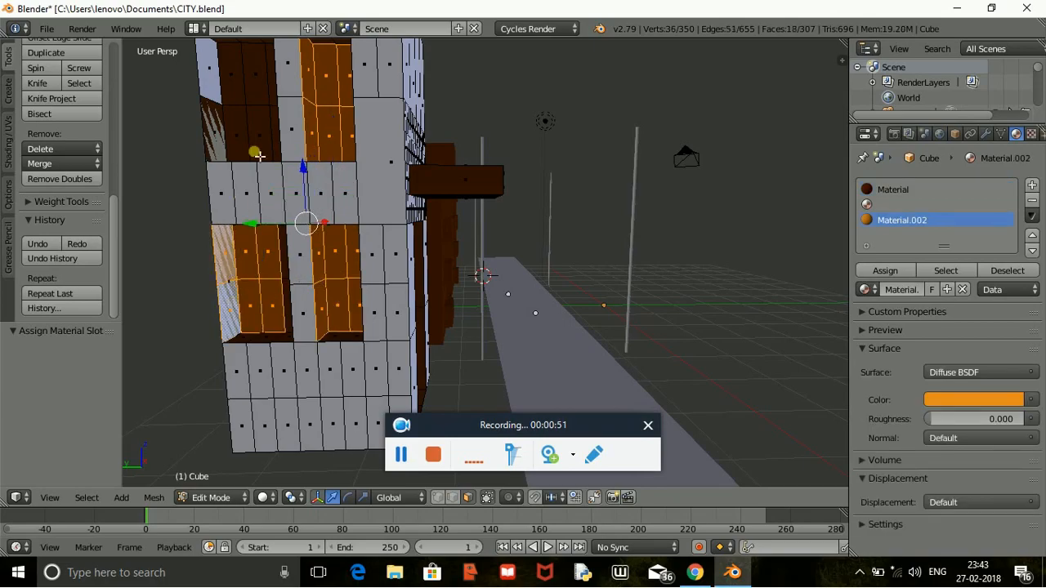
pyautogui.keyDown('shift'); pyautogui.rightClick(263, 126); pyautogui.keyUp('shift')
pyautogui.keyDown('shift'); pyautogui.rightClick(249, 87); pyautogui.keyUp('shift')
pyautogui.keyDown('shift'); pyautogui.rightClick(232, 87); pyautogui.keyUp('shift')
pyautogui.keyDown('shift'); pyautogui.rightClick(237, 134); pyautogui.keyUp('shift')
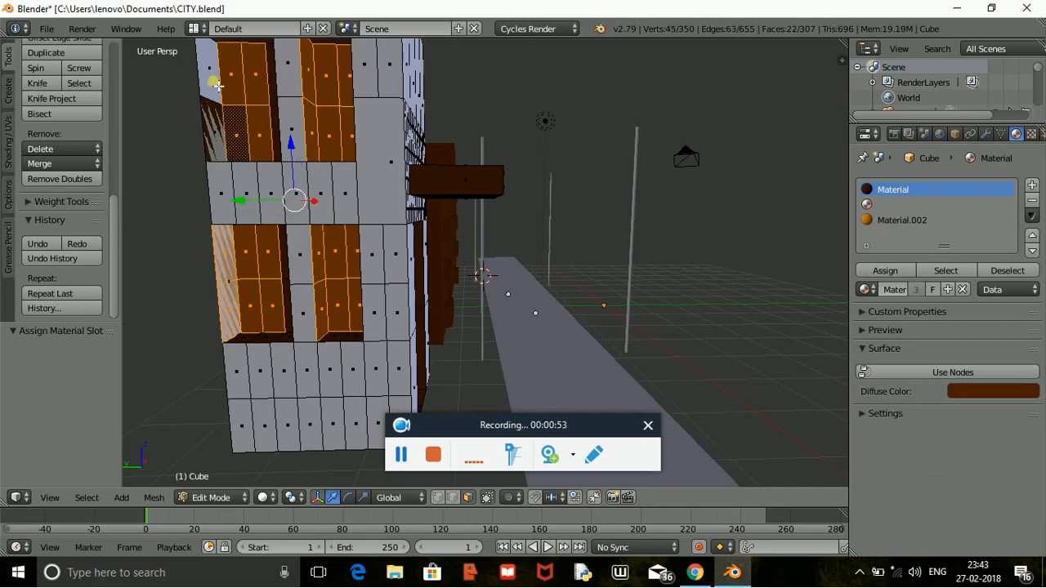
pyautogui.keyDown('shift'); pyautogui.rightClick(215, 86); pyautogui.keyUp('shift')
pyautogui.keyDown('shift'); pyautogui.rightClick(210, 131); pyautogui.keyUp('shift')
# Step: Add the remaining inner side faces of the rear windows and the sill faces of both lower windows to the selection
pyautogui.keyDown('shift'); pyautogui.rightClick(275, 61); pyautogui.keyUp('shift')
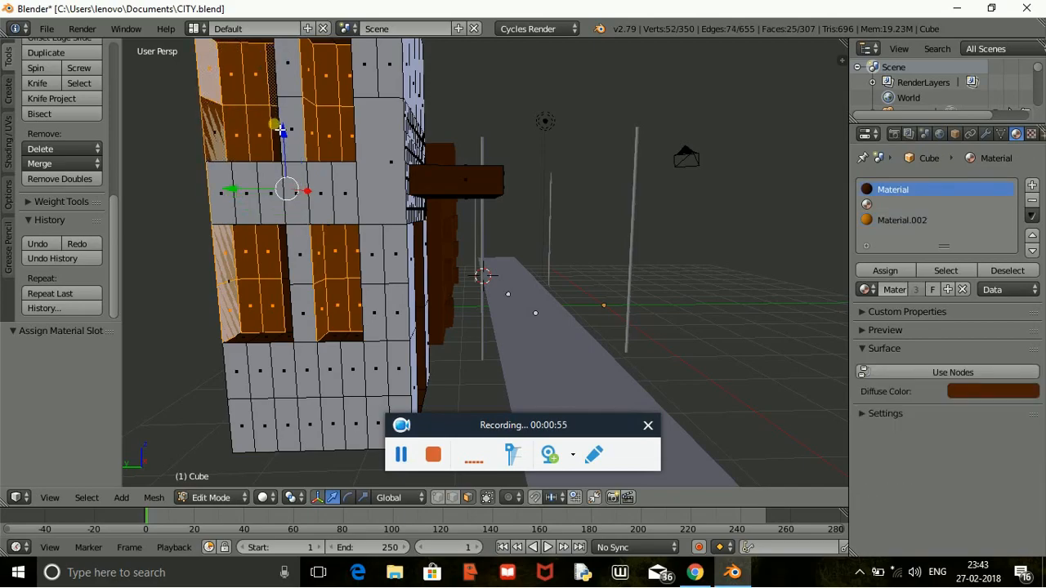
pyautogui.keyDown('shift'); pyautogui.rightClick(285, 131); pyautogui.keyUp('shift')
pyautogui.keyDown('shift'); pyautogui.rightClick(284, 132); pyautogui.keyUp('shift')
pyautogui.keyDown('shift'); pyautogui.rightClick(287, 251); pyautogui.keyUp('shift')
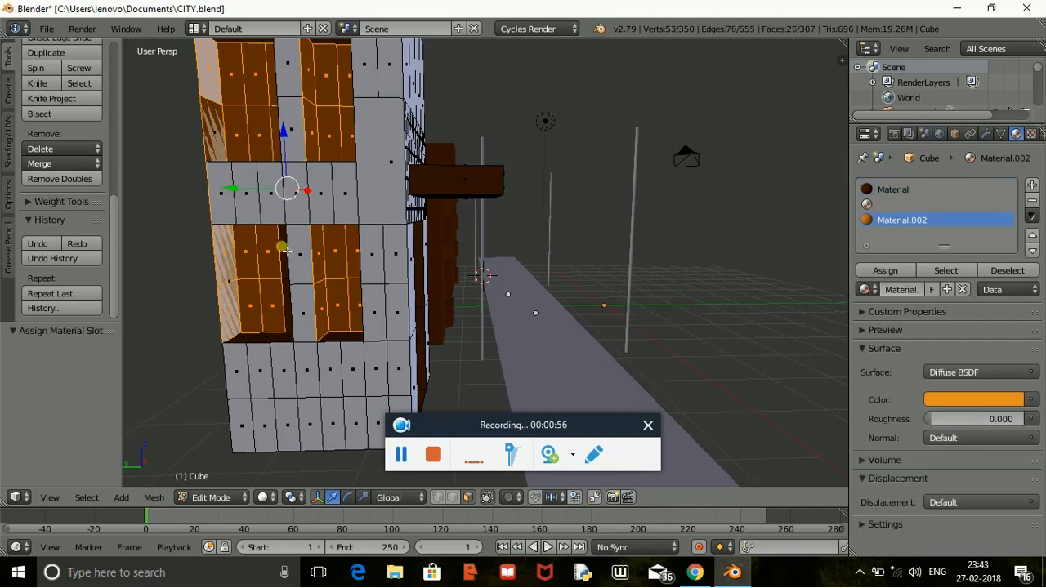
pyautogui.keyDown('shift'); pyautogui.rightClick(288, 250); pyautogui.keyUp('shift')
pyautogui.keyDown('shift'); pyautogui.rightClick(291, 316); pyautogui.keyUp('shift')
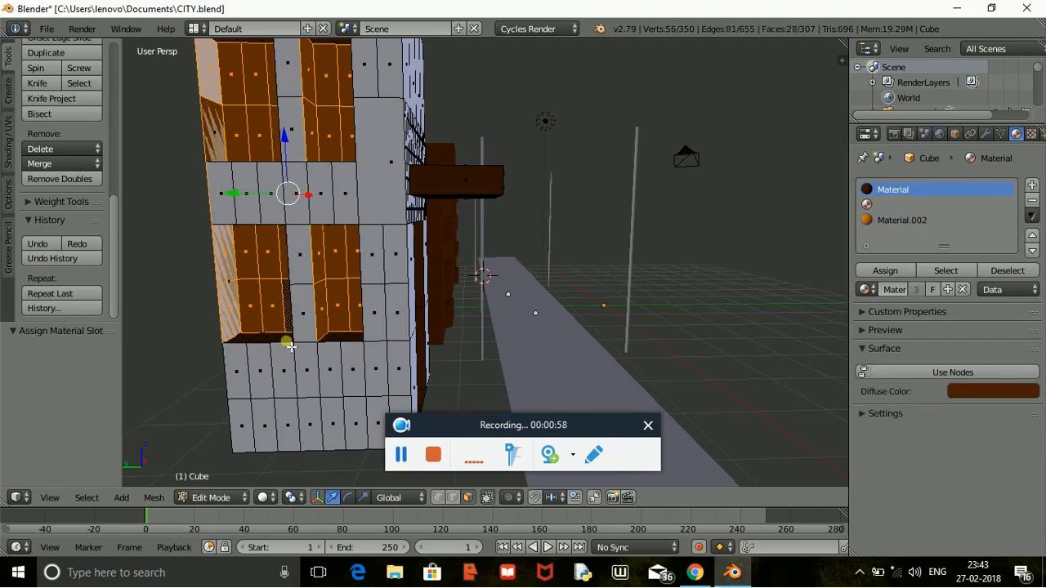
pyautogui.keyDown('shift'); pyautogui.rightClick(272, 339); pyautogui.keyUp('shift')
pyautogui.keyDown('shift'); pyautogui.rightClick(250, 335); pyautogui.keyUp('shift')
pyautogui.keyDown('shift'); pyautogui.rightClick(335, 342); pyautogui.keyUp('shift')
pyautogui.keyDown('shift'); pyautogui.rightClick(352, 347); pyautogui.keyUp('shift')
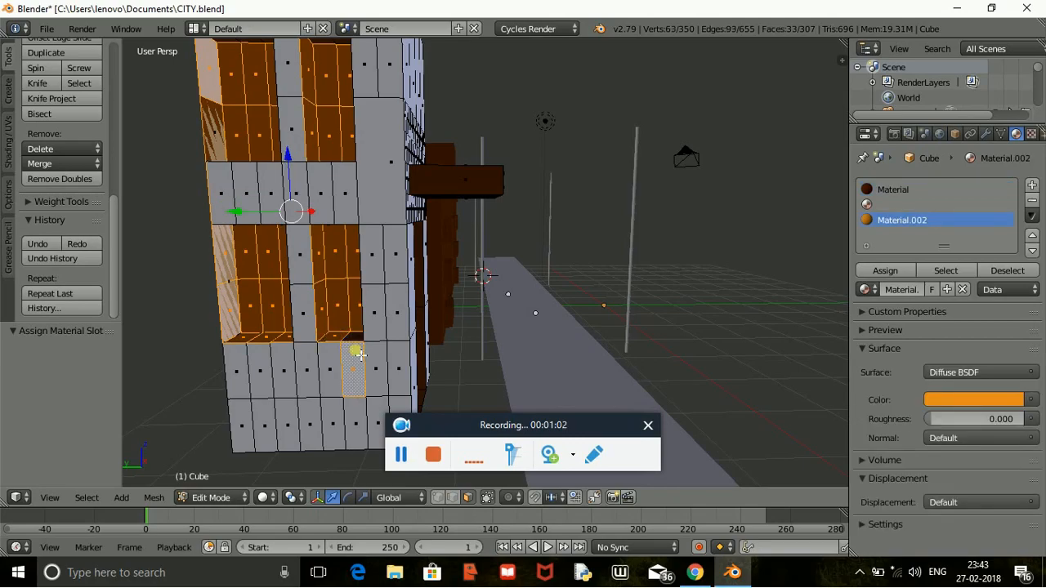
pyautogui.keyDown('shift'); pyautogui.rightClick(359, 355); pyautogui.keyUp('shift')
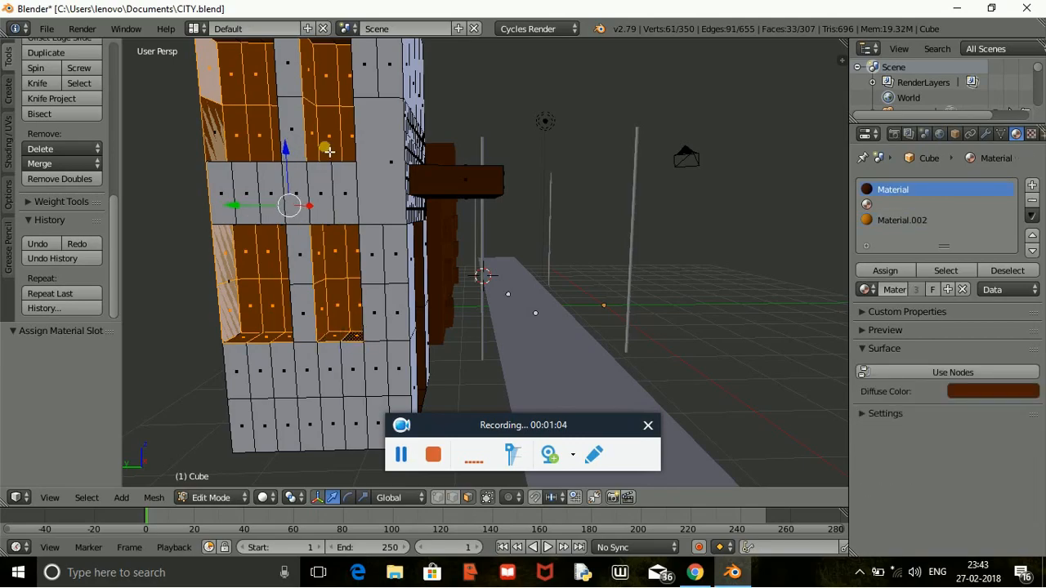
# Step: Extend the selection with the inner top faces of the two upper windows on the side wall
pyautogui.keyDown('shift'); pyautogui.moveTo(332, 139); pyautogui.dragTo(332, 167, button='middle'); pyautogui.keyUp('shift')
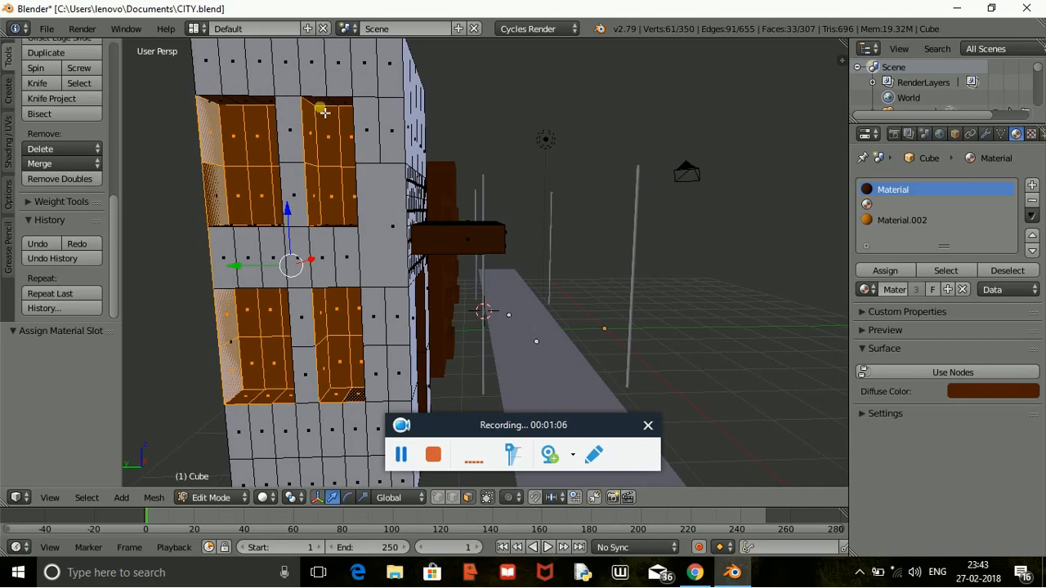
pyautogui.keyDown('shift'); pyautogui.rightClick(325, 113); pyautogui.keyUp('shift')
pyautogui.keyDown('shift'); pyautogui.rightClick(327, 118); pyautogui.keyUp('shift')
pyautogui.keyDown('shift'); pyautogui.rightClick(324, 109); pyautogui.keyUp('shift')
pyautogui.keyDown('shift'); pyautogui.rightClick(343, 107); pyautogui.keyUp('shift')
pyautogui.keyDown('shift'); pyautogui.rightClick(256, 110); pyautogui.keyUp('shift')
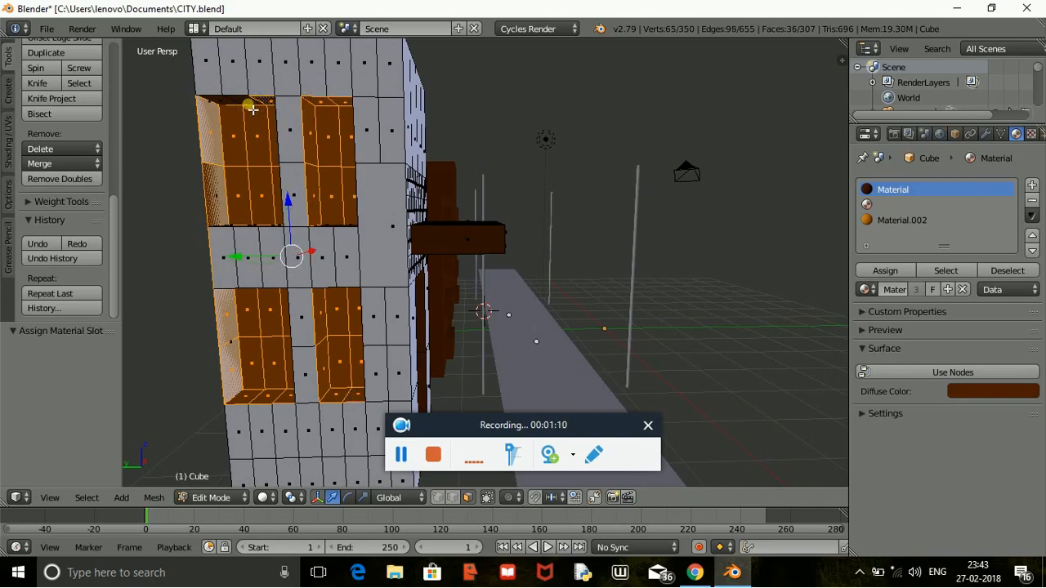
pyautogui.keyDown('shift'); pyautogui.rightClick(234, 107); pyautogui.keyUp('shift')
pyautogui.keyDown('shift'); pyautogui.rightClick(236, 112); pyautogui.keyUp('shift')
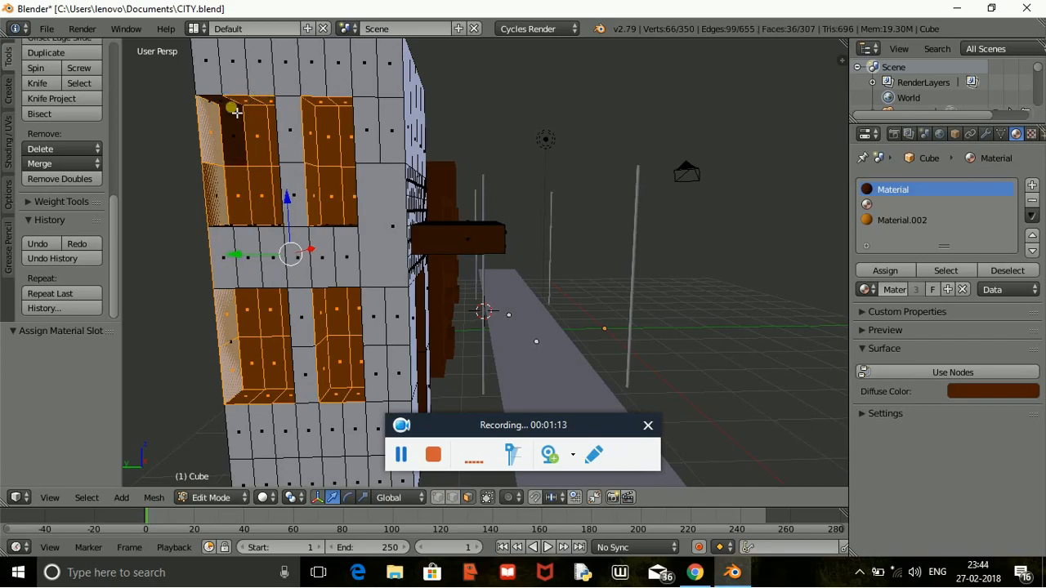
# Step: Add a new material, set its color to light blue (R 0.121, G 0.510, B 0.800) and assign it to the selected window faces
pyautogui.moveTo(552, 276); pyautogui.dragTo(497, 264, button='middle')
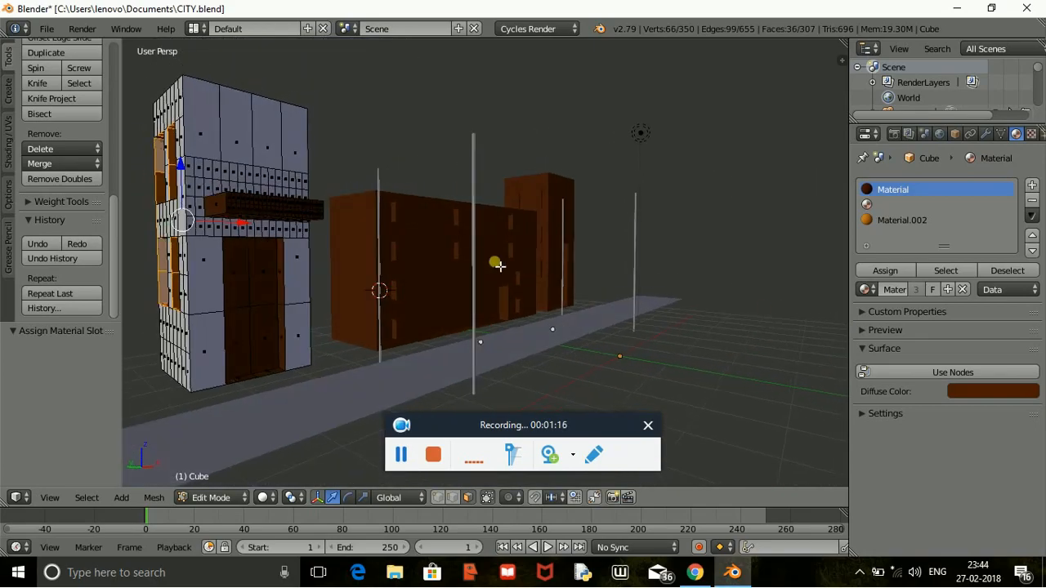
pyautogui.click(1034, 188)
pyautogui.click(911, 289)
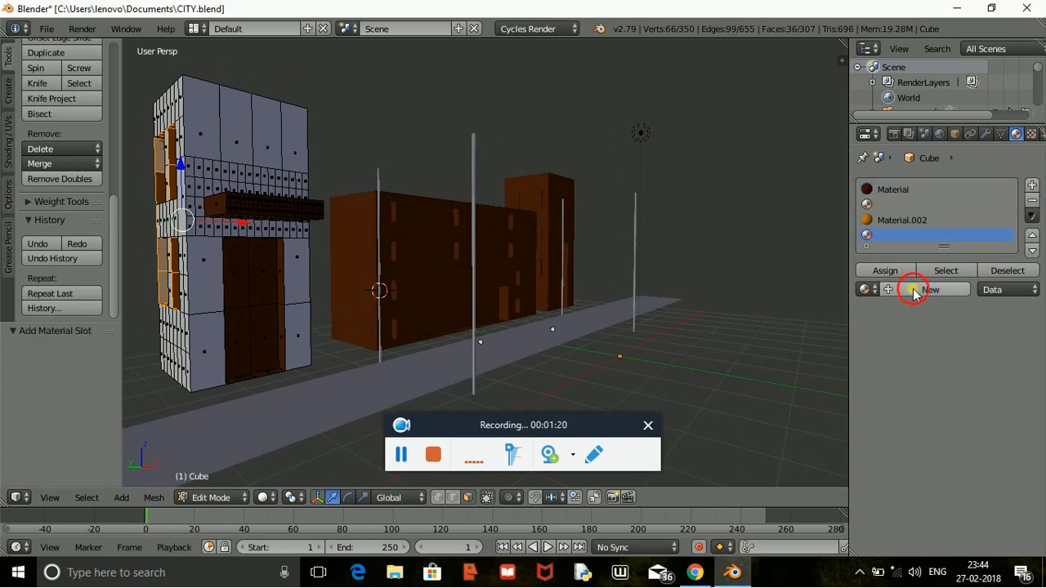
pyautogui.click(976, 400)
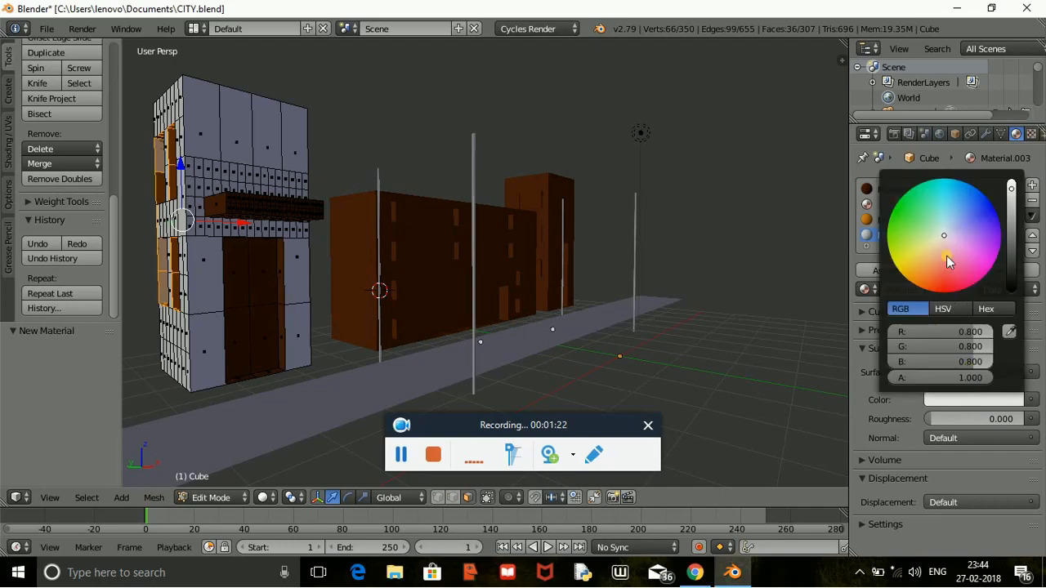
pyautogui.moveTo(944, 234); pyautogui.dragTo(955, 204)
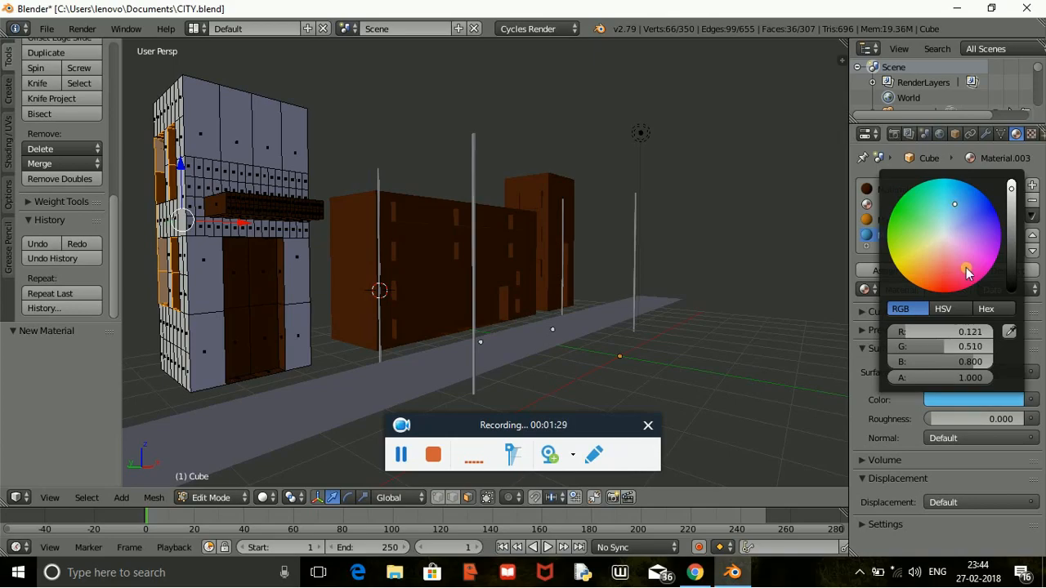
pyautogui.click(910, 272)
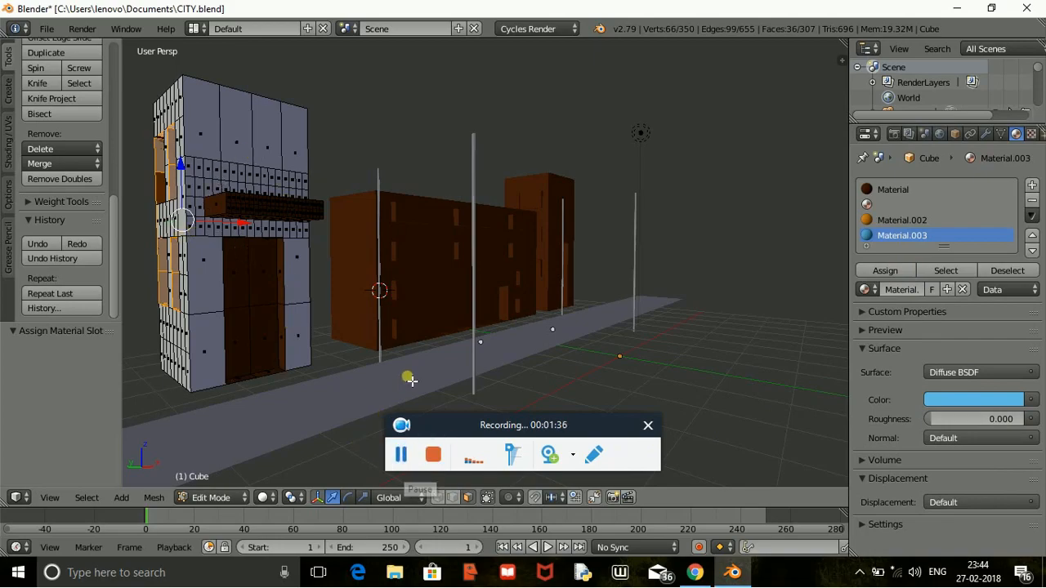
# Step: Leave Edit Mode on the left building, then select the middle building and switch it to Edit Mode
pyautogui.moveTo(443, 346); pyautogui.dragTo(382, 357, button='middle')
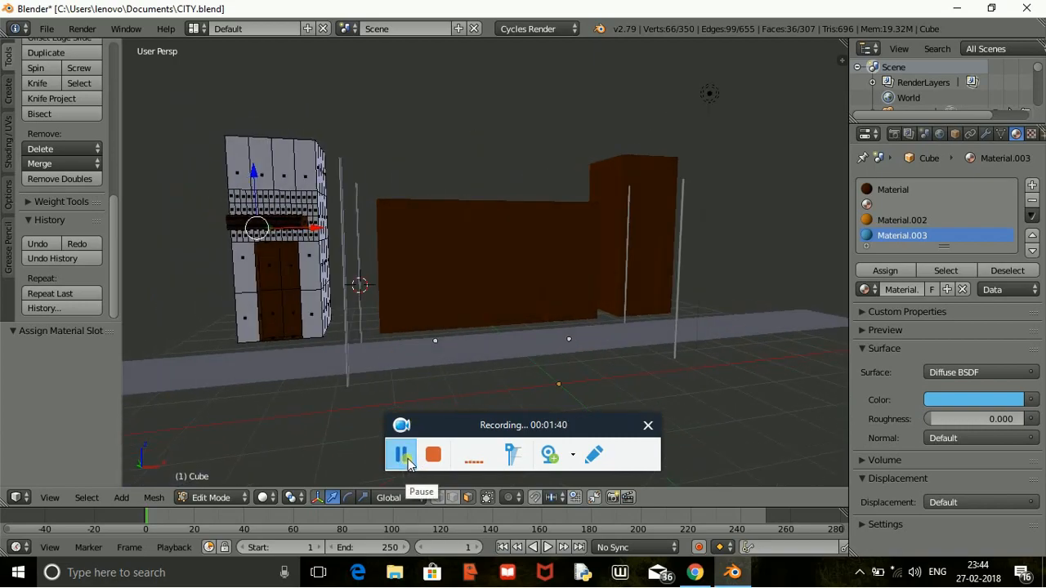
pyautogui.click(402, 456)
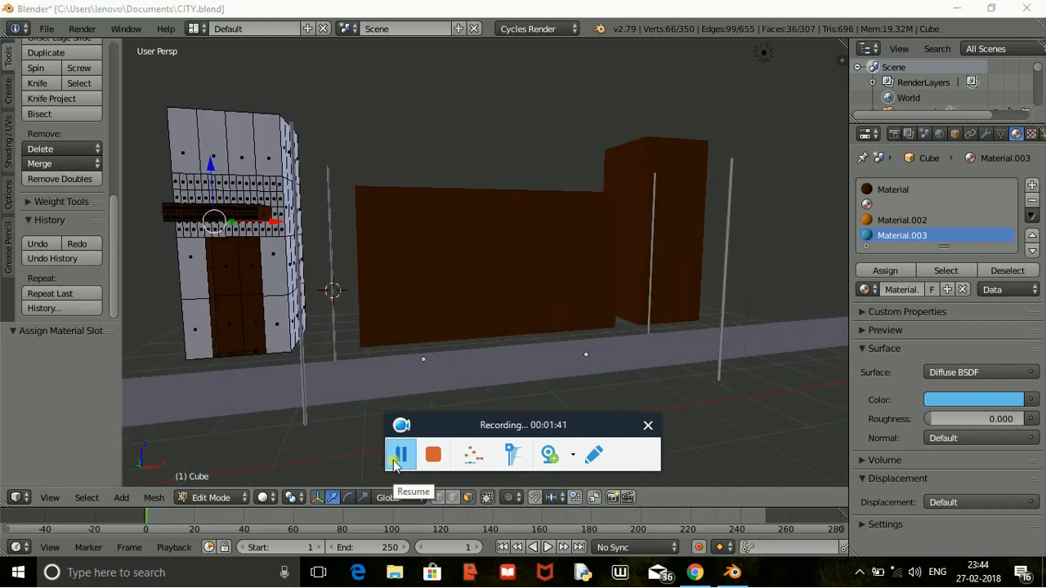
pyautogui.click(199, 502)
pyautogui.click(220, 477)
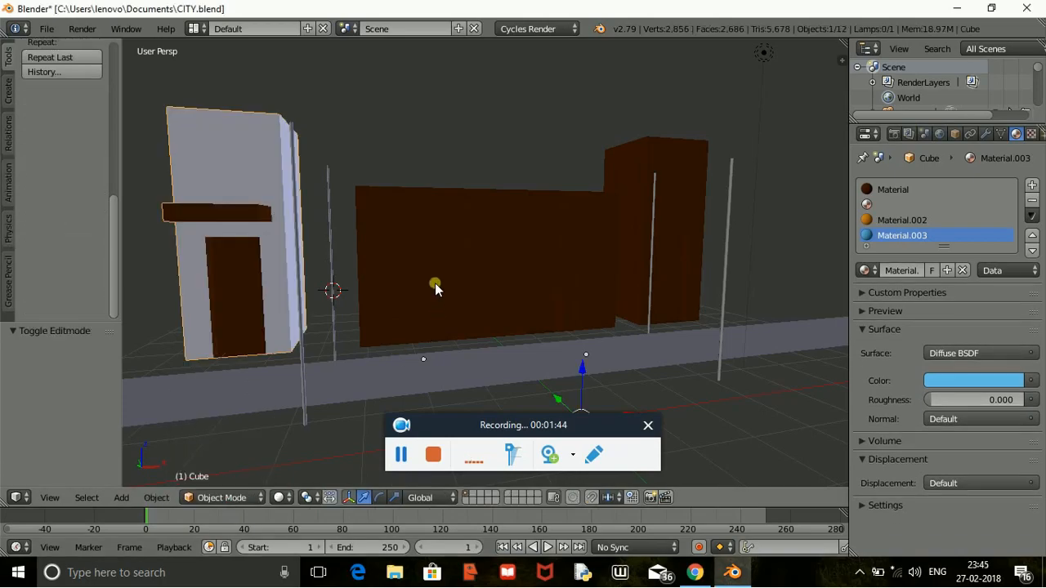
pyautogui.rightClick(435, 290)
pyautogui.click(233, 498)
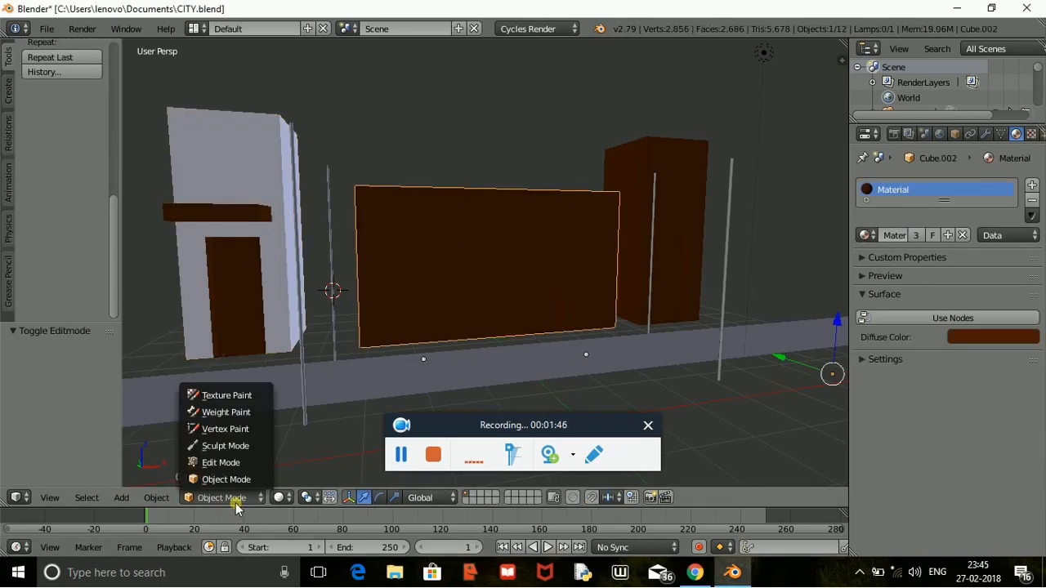
pyautogui.click(237, 463)
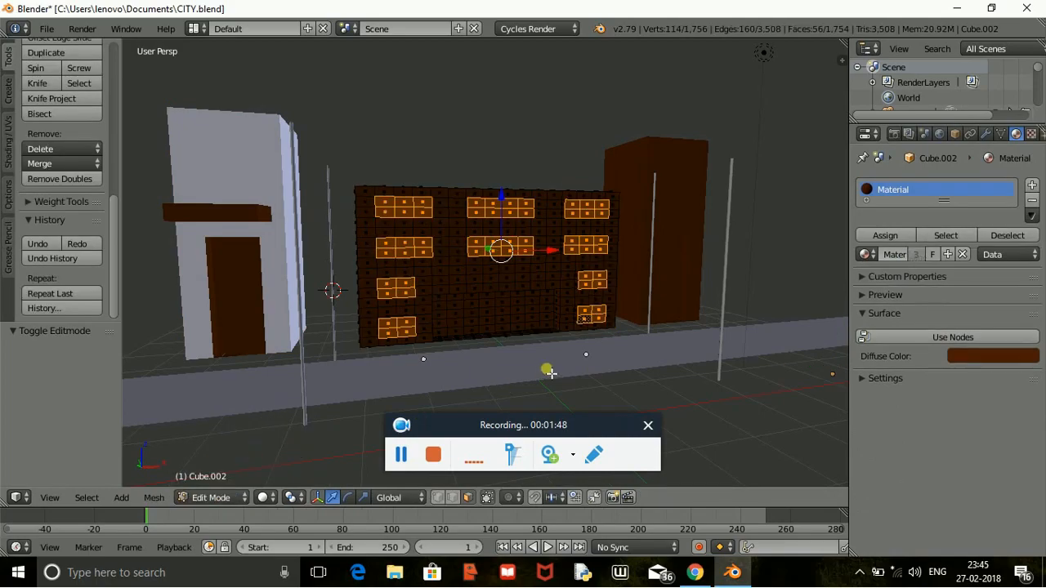
# Step: Add a new material to the middle building, set its color to deep blue and assign it to the selected window faces
pyautogui.moveTo(546, 369); pyautogui.dragTo(518, 373, button='middle')
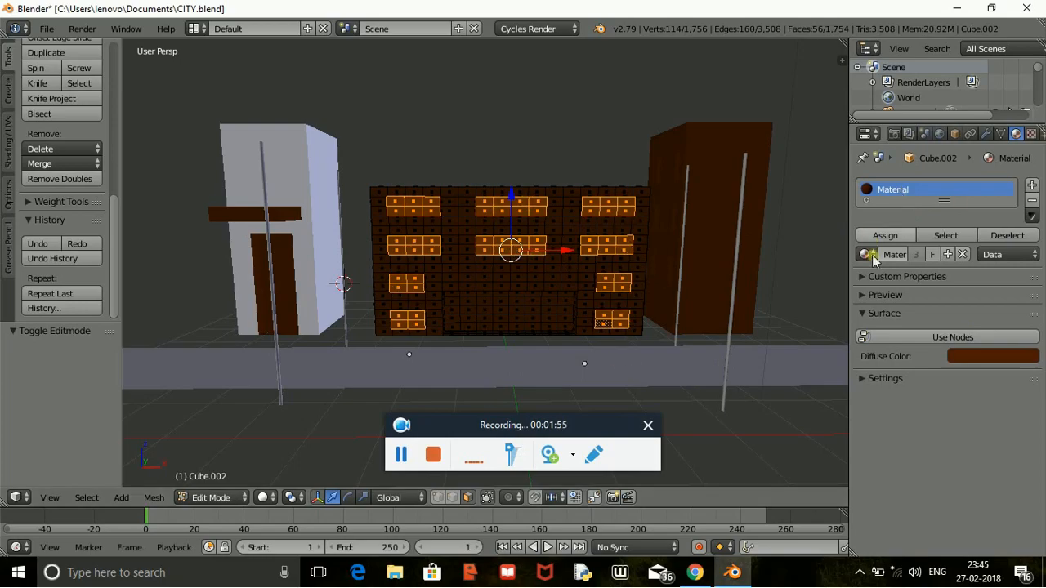
pyautogui.click(1032, 187)
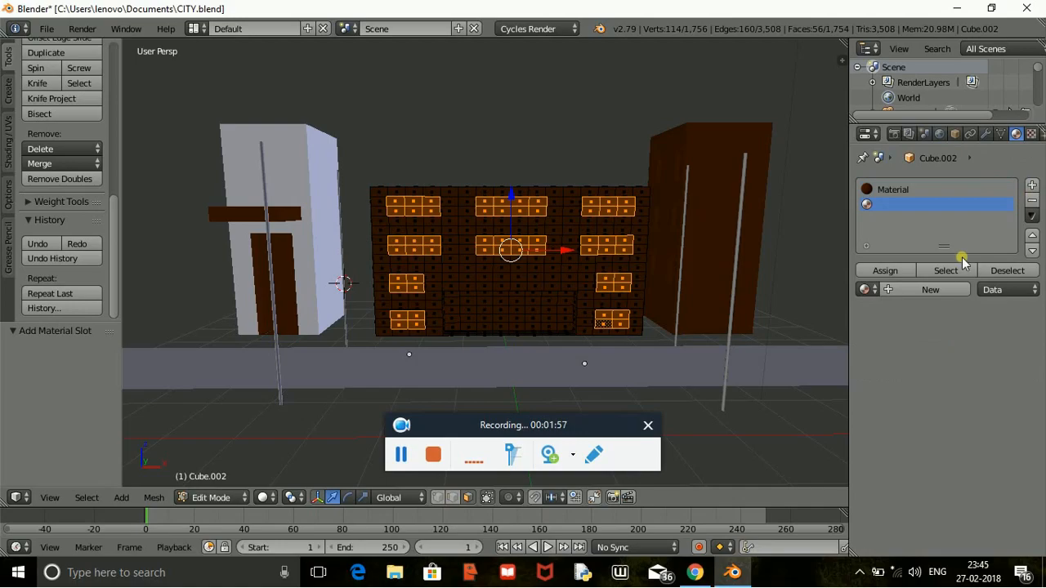
pyautogui.click(907, 290)
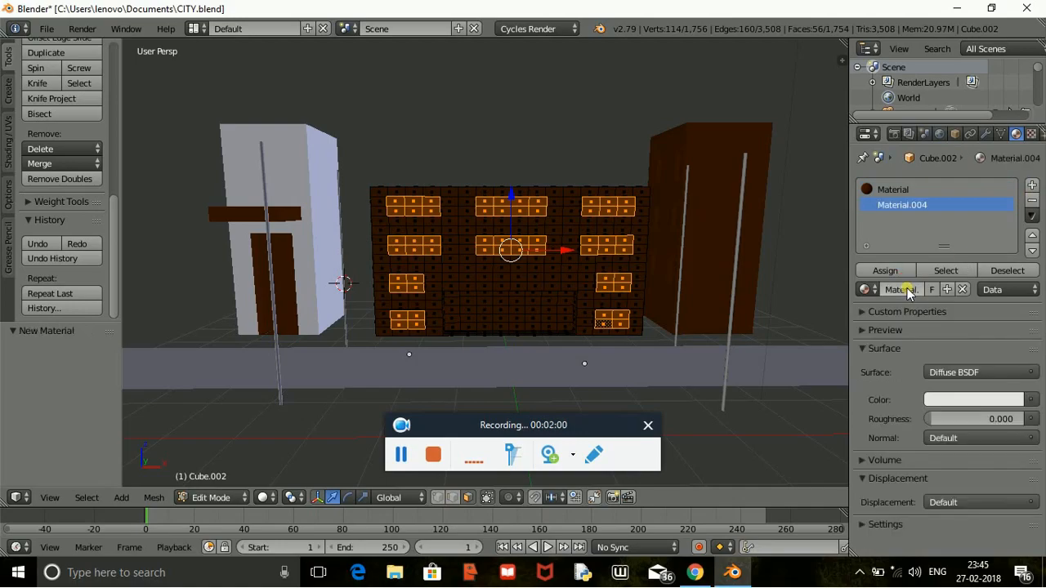
pyautogui.click(958, 399)
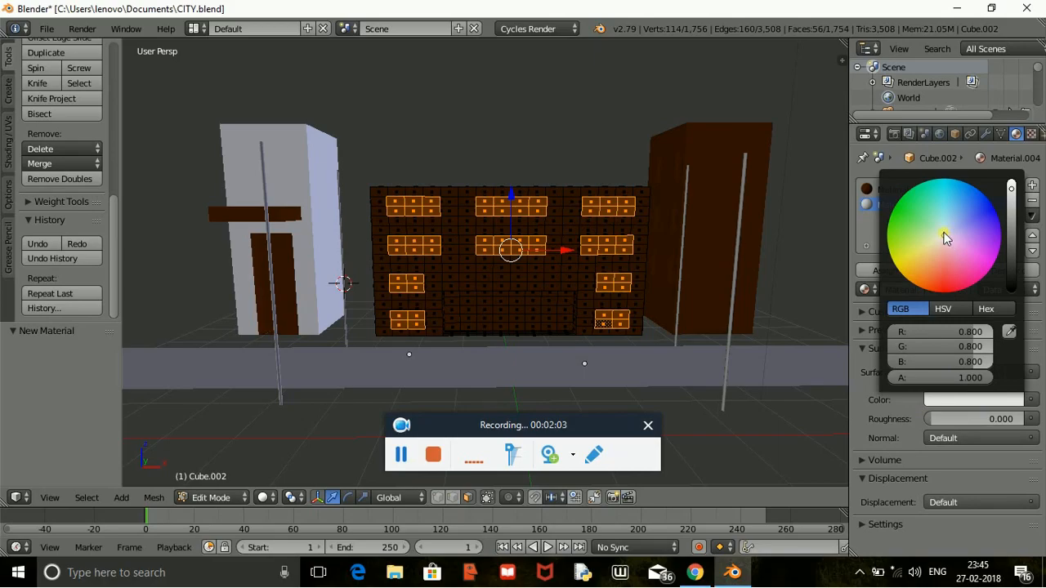
pyautogui.moveTo(962, 228); pyautogui.dragTo(985, 210)
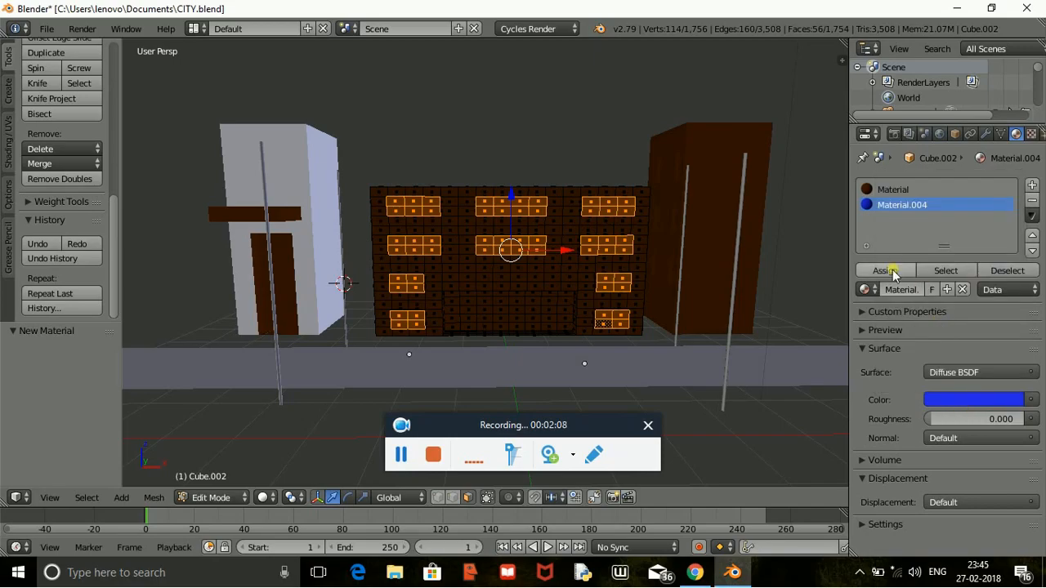
pyautogui.click(887, 270)
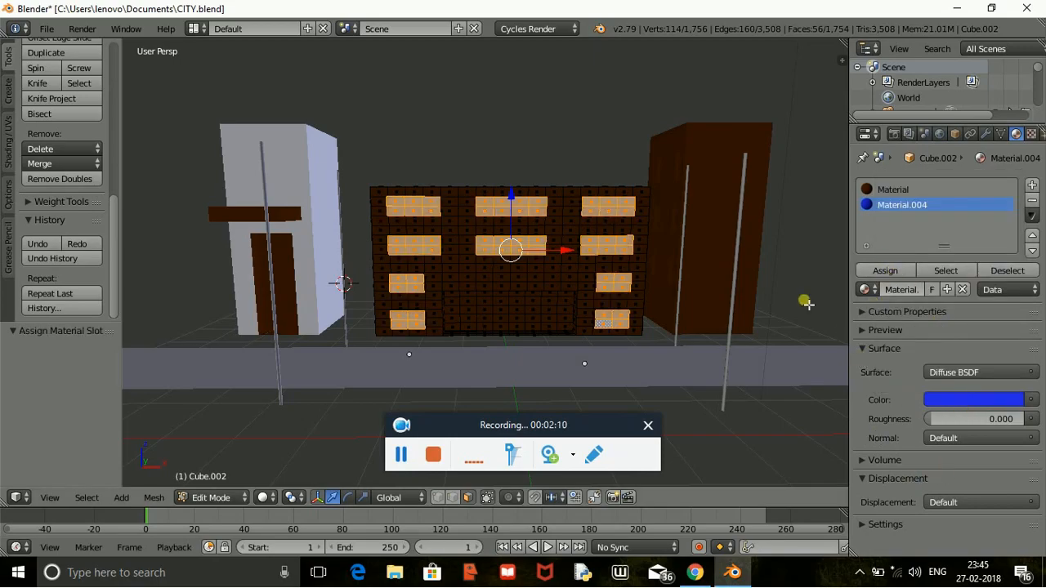
pyautogui.rightClick(553, 269)
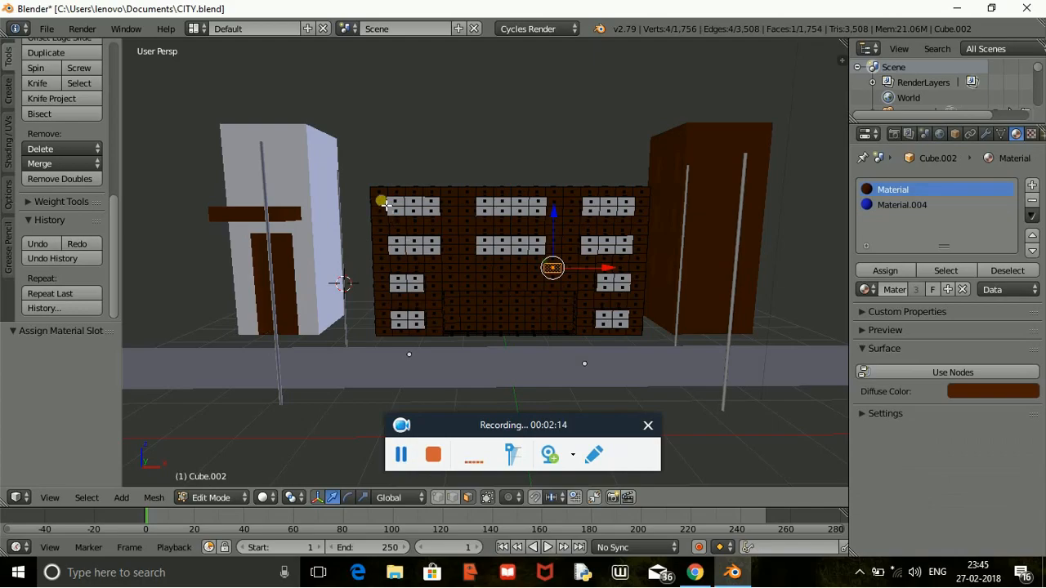
pyautogui.moveTo(384, 203); pyautogui.dragTo(400, 311, button='right')
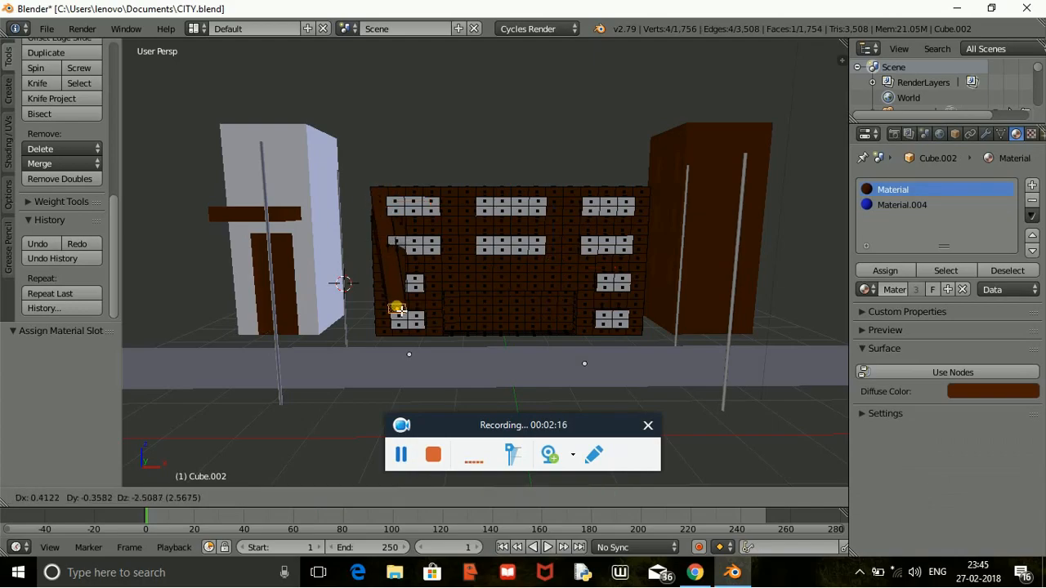
pyautogui.press('Escape')
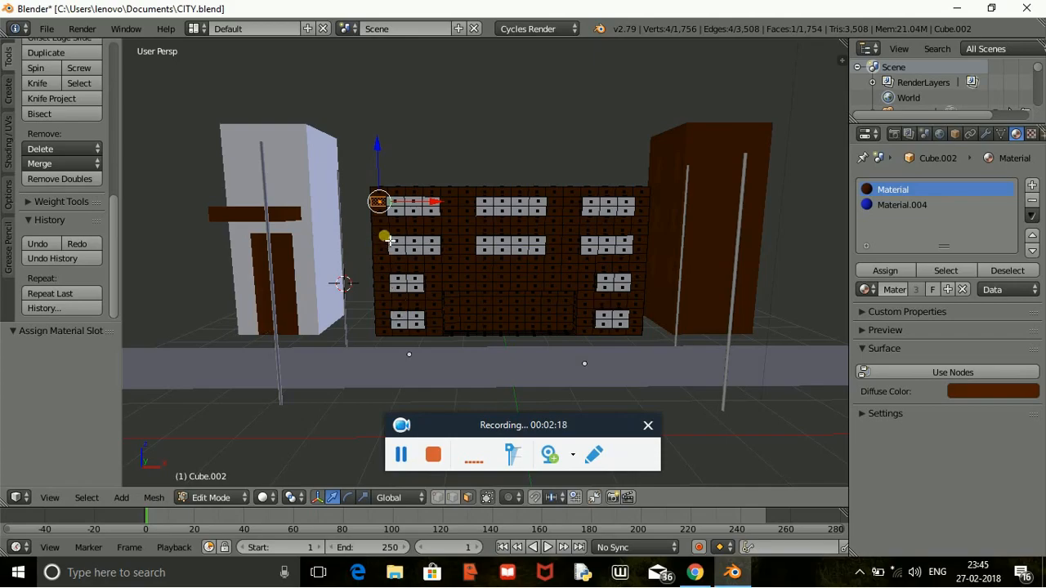
# Step: Select all faces of the middle building, then remove the faces of its upper-left window from the selection
pyautogui.press('a')
pyautogui.press('a')
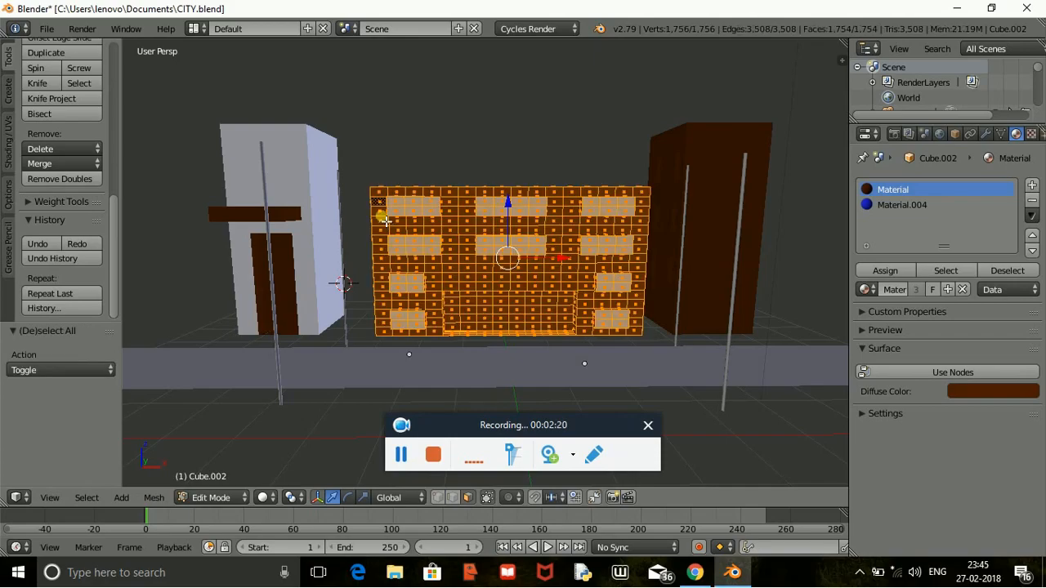
pyautogui.press('a')
pyautogui.press('a')
pyautogui.keyDown('shift'); pyautogui.rightClick(394, 205); pyautogui.keyUp('shift')
pyautogui.keyDown('shift'); pyautogui.rightClick(417, 204); pyautogui.keyUp('shift')
pyautogui.keyDown('shift'); pyautogui.rightClick(438, 206); pyautogui.keyUp('shift')
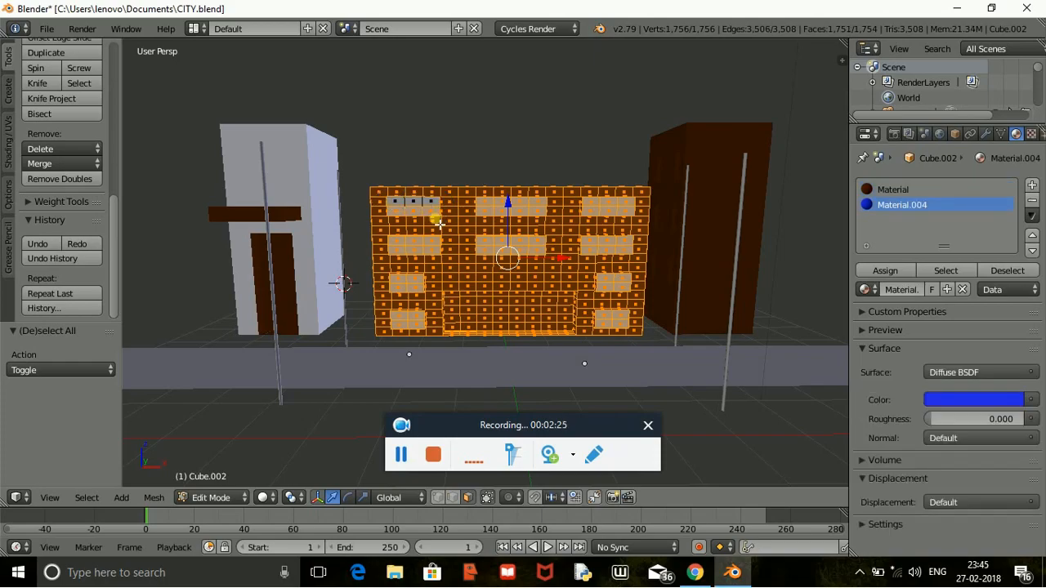
pyautogui.keyDown('shift'); pyautogui.rightClick(436, 218); pyautogui.keyUp('shift')
pyautogui.keyDown('shift'); pyautogui.rightClick(428, 213); pyautogui.keyUp('shift')
pyautogui.keyDown('shift'); pyautogui.rightClick(414, 212); pyautogui.keyUp('shift')
pyautogui.keyDown('shift'); pyautogui.rightClick(397, 212); pyautogui.keyUp('shift')
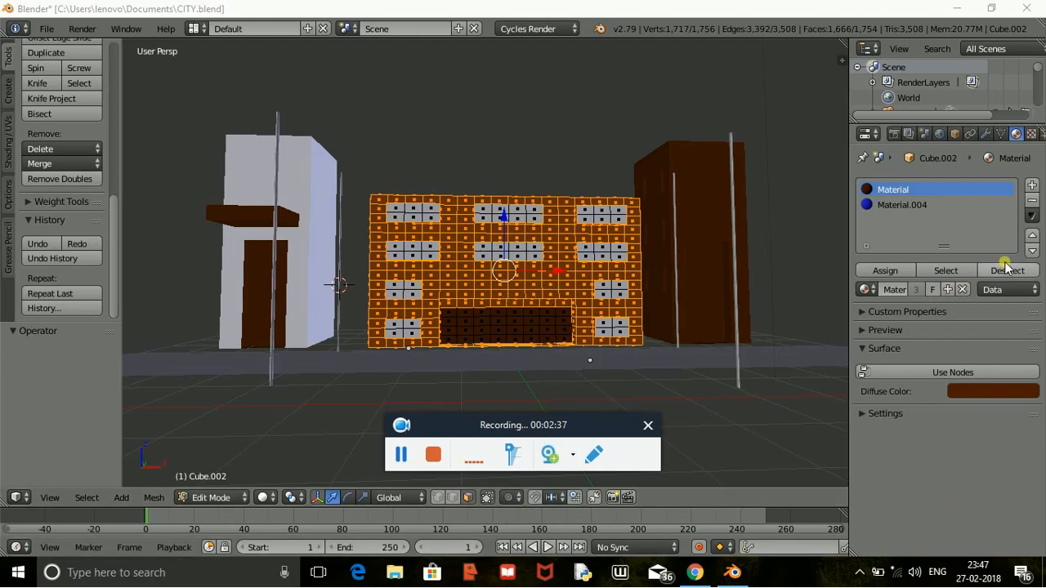
# Step: Add a new material, set its color to red (R 0.800, G 0.030, B 0.015) and assign it to the selected wall faces
pyautogui.click(1032, 186)
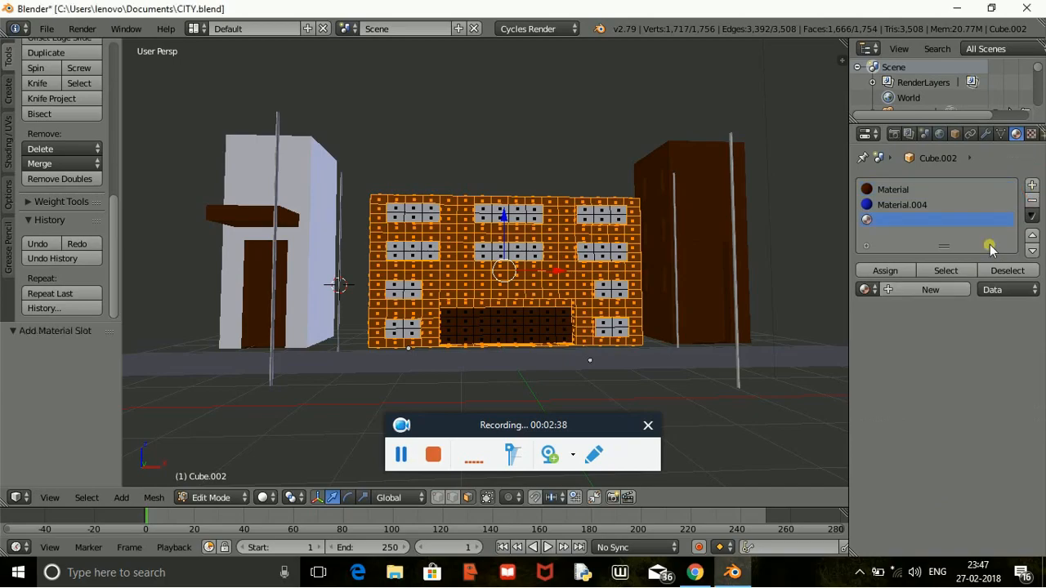
pyautogui.click(899, 291)
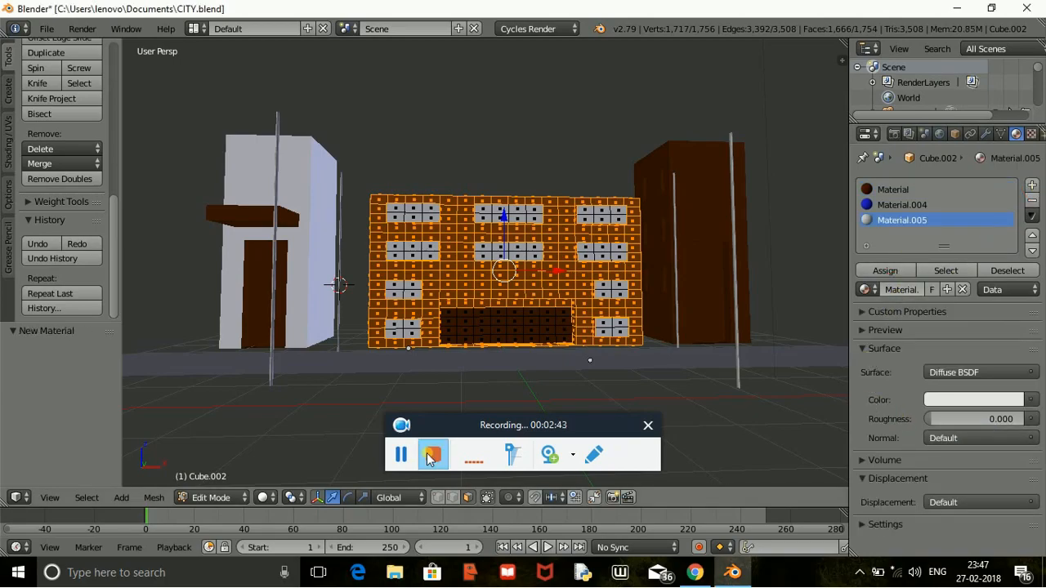
pyautogui.click(967, 400)
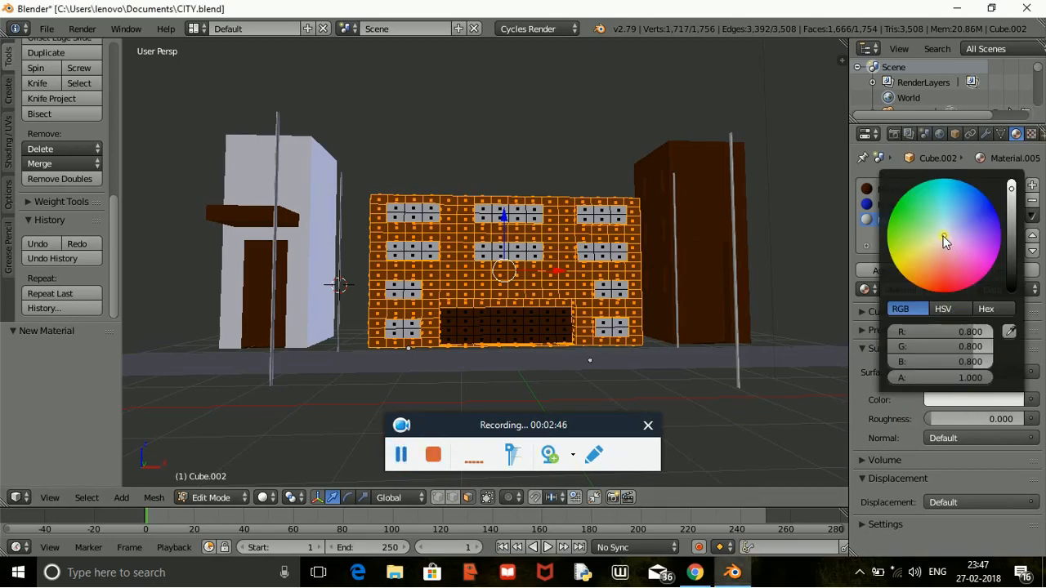
pyautogui.click(935, 263)
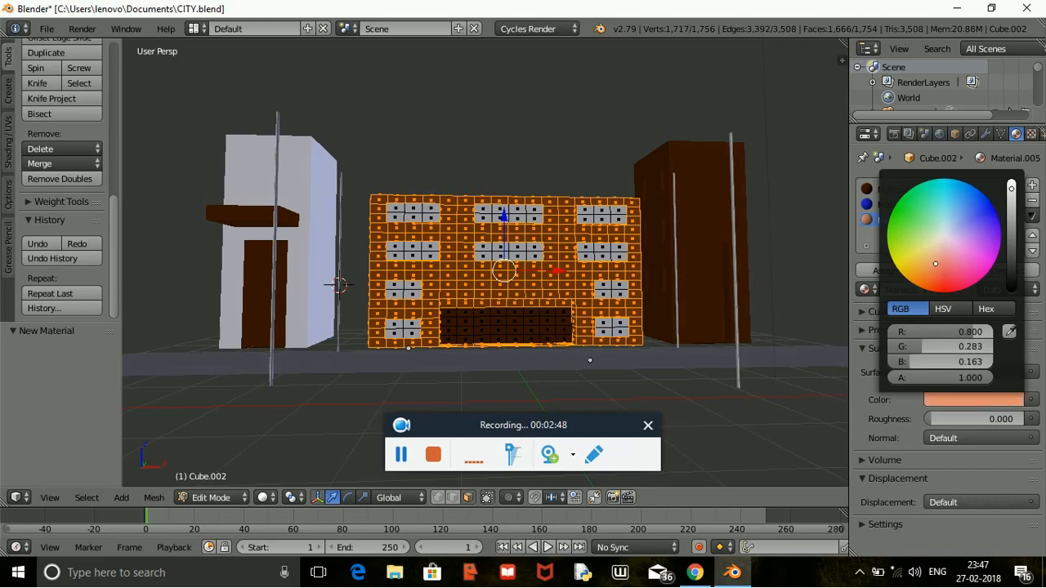
pyautogui.moveTo(936, 266); pyautogui.dragTo(941, 271)
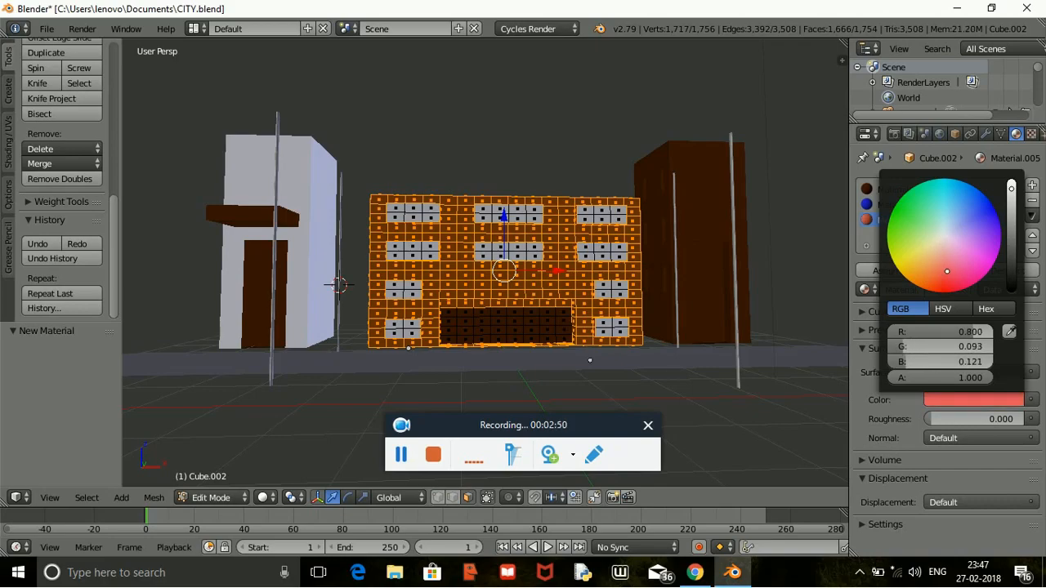
pyautogui.moveTo(952, 268)
pyautogui.mouseDown()
pyautogui.moveTo(958, 260)
pyautogui.moveTo(944, 281)
pyautogui.mouseUp()
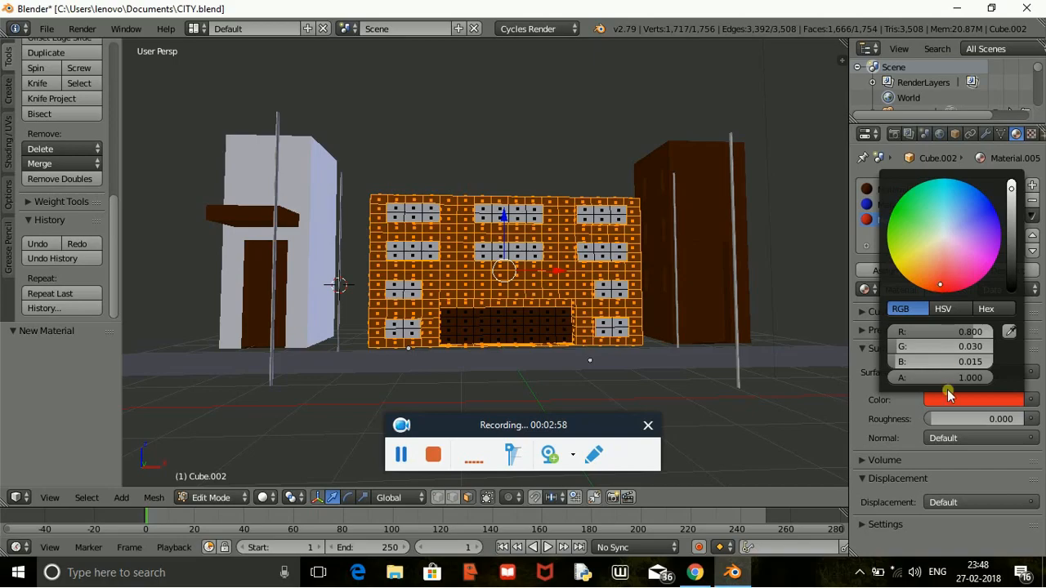
pyautogui.click(897, 272)
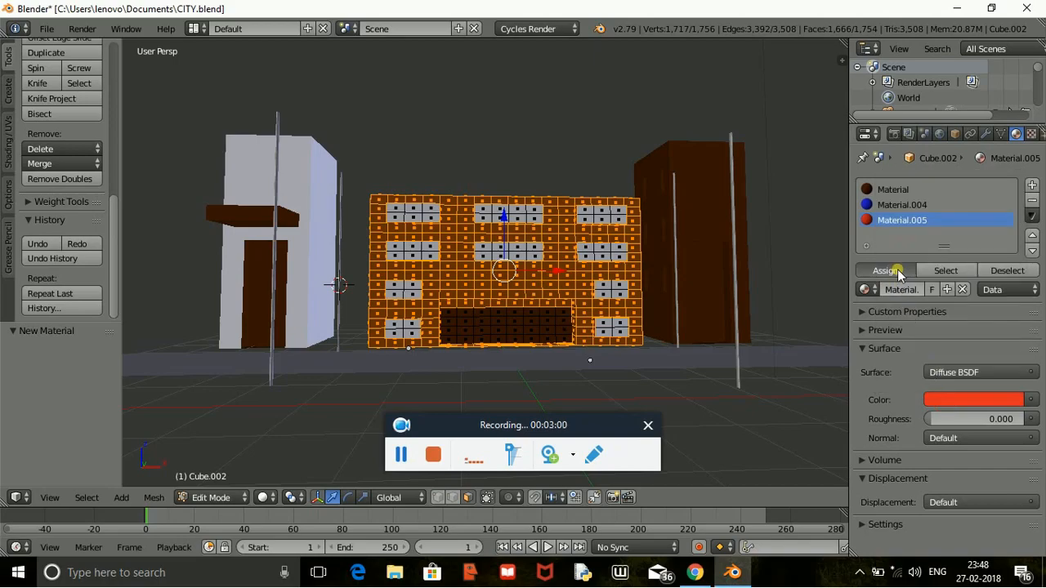
# Step: Box-select all faces of the wide ground-floor door in the middle building's front wall
pyautogui.rightClick(540, 335)
pyautogui.press('b')
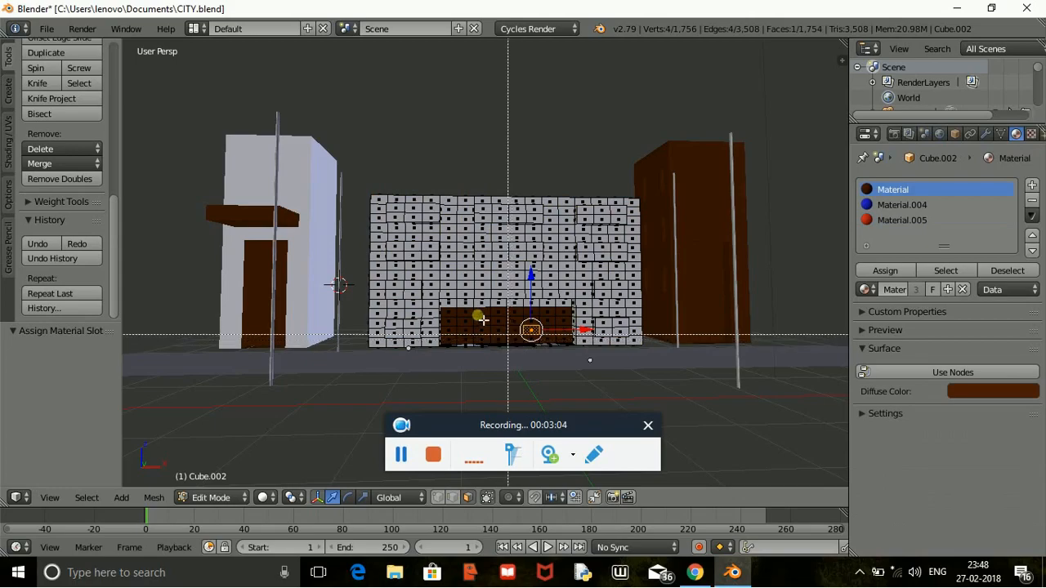
pyautogui.moveTo(448, 313); pyautogui.dragTo(570, 344)
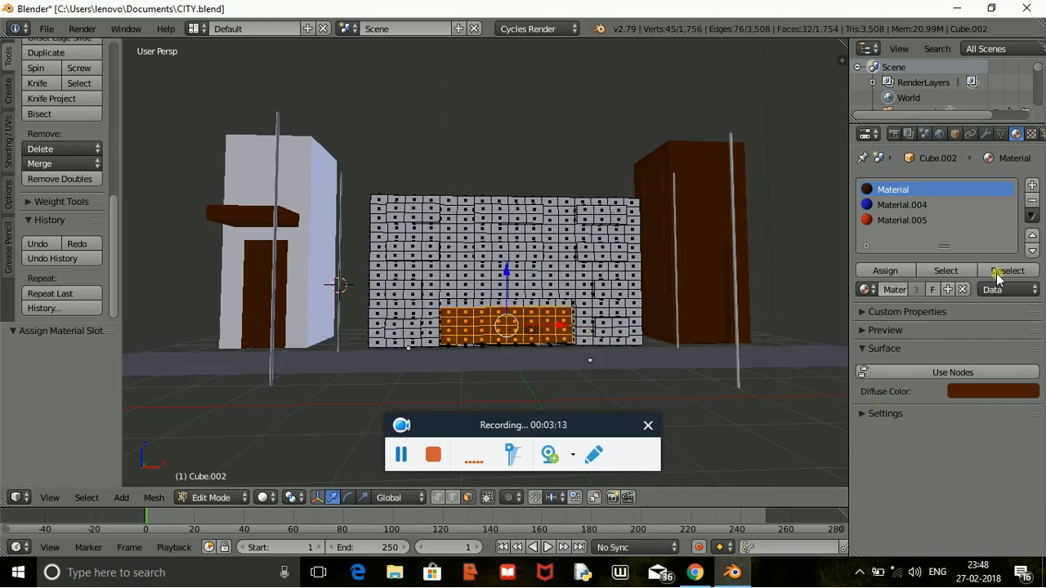
# Step: Add a new material, set its color to dark gray (R, G and B 0.133) and assign it to the selected door faces
pyautogui.click(1031, 187)
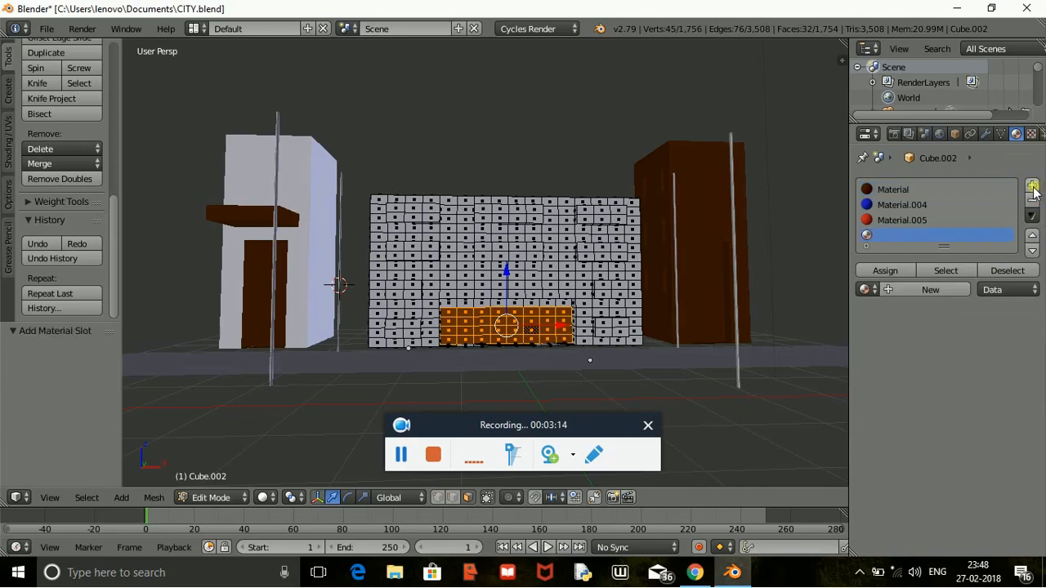
pyautogui.click(921, 290)
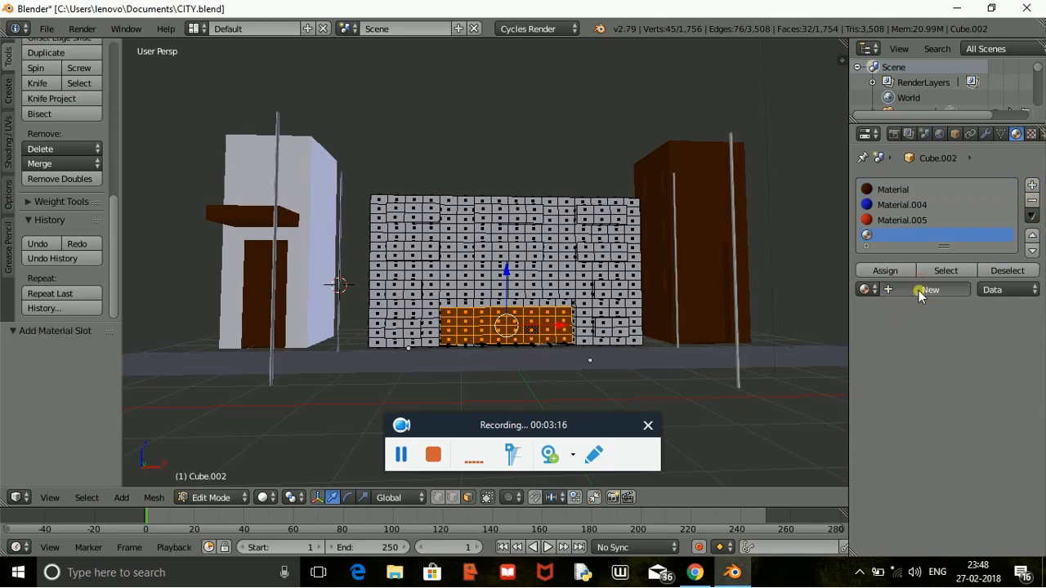
pyautogui.click(972, 400)
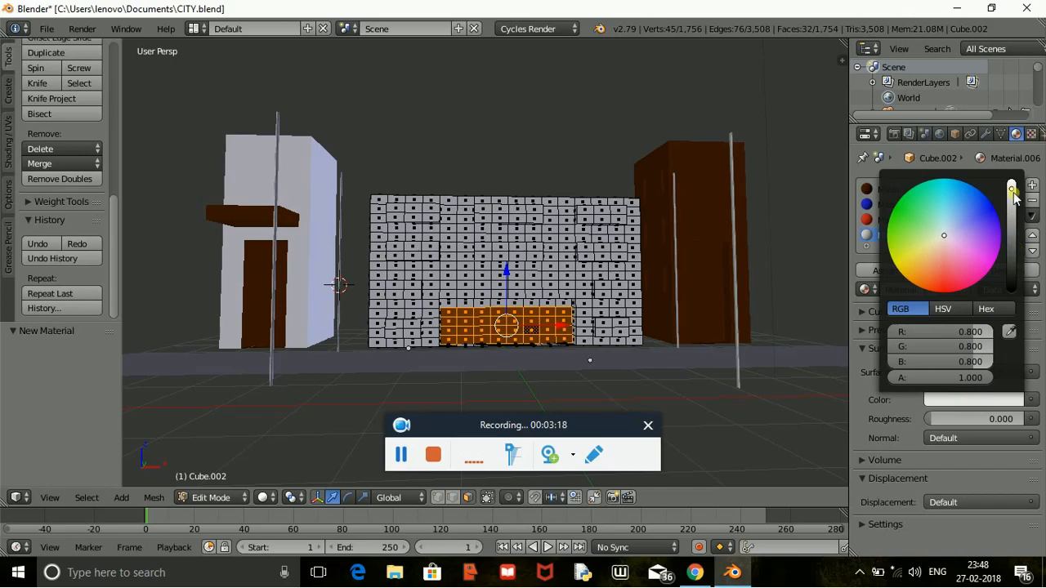
pyautogui.moveTo(1013, 188); pyautogui.dragTo(1012, 241)
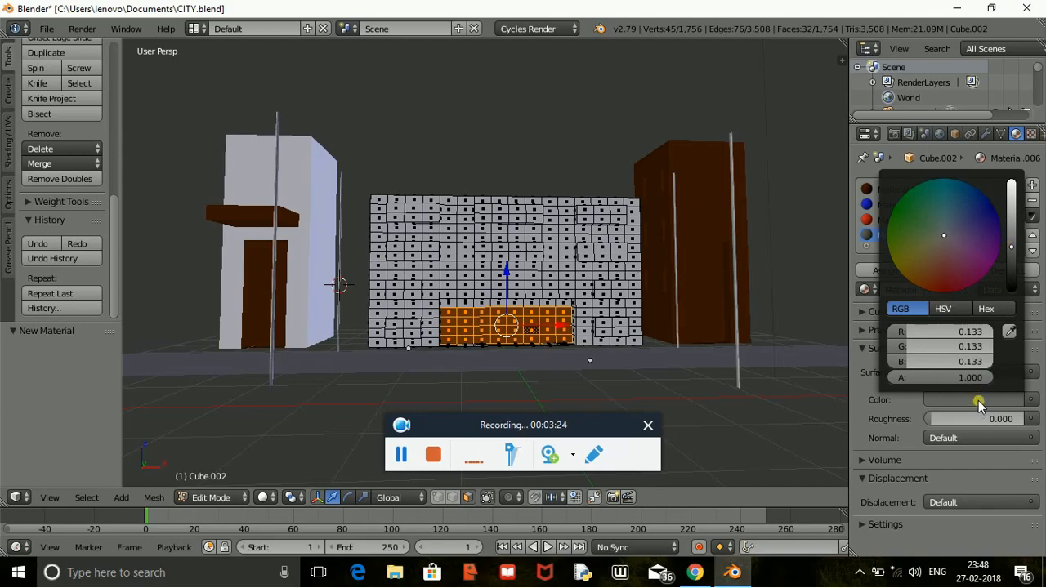
pyautogui.click(908, 275)
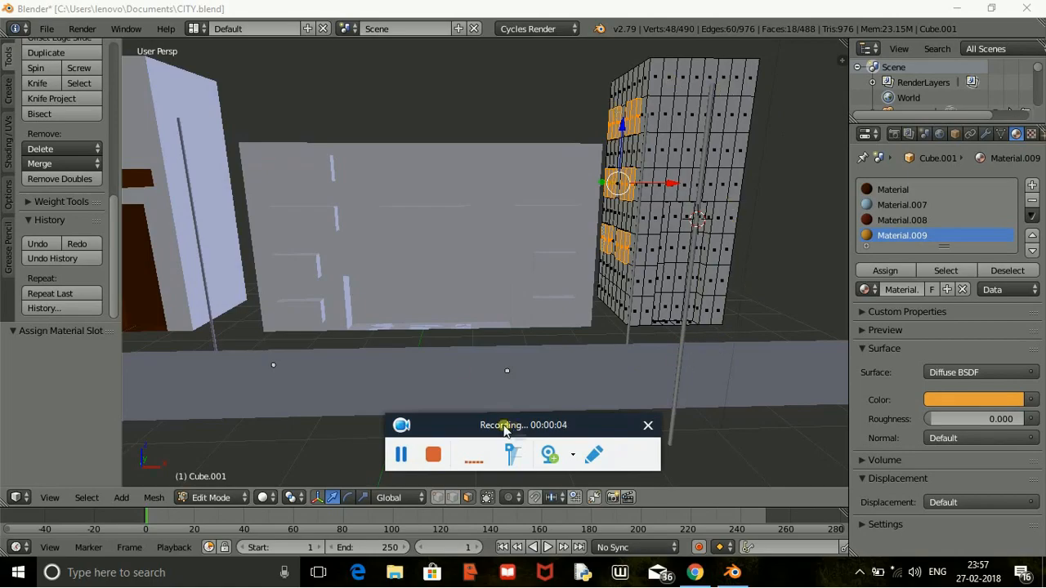
# Step: Leave Edit Mode on the right building and select all four poles along the road
pyautogui.scroll(-1, 452, 350)
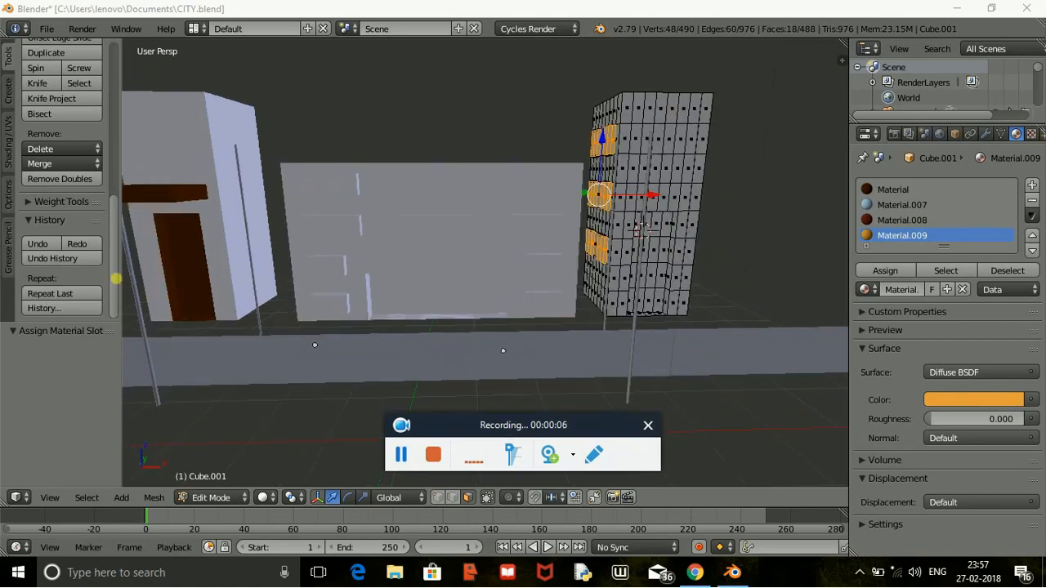
pyautogui.click(200, 497)
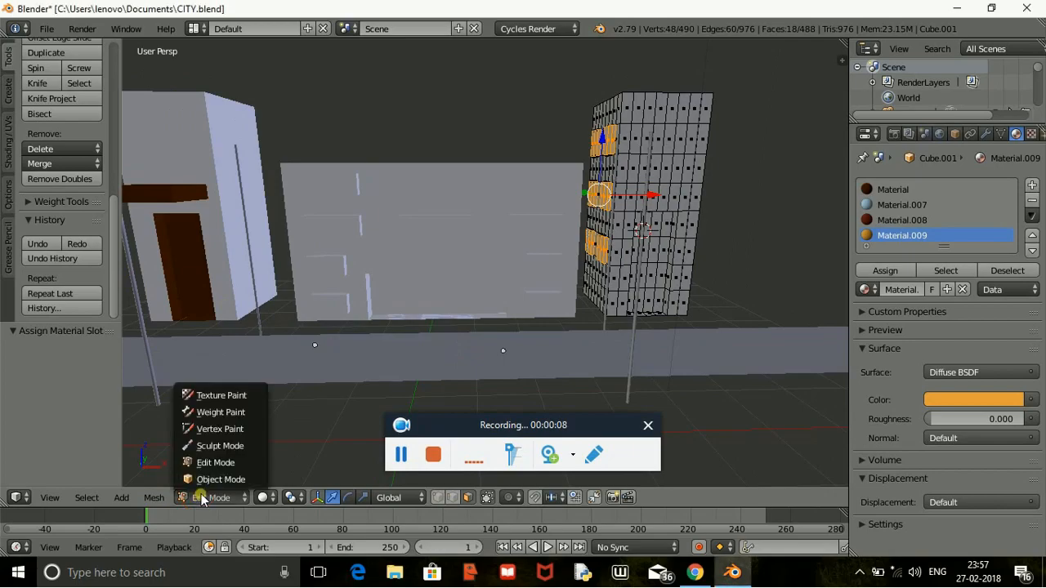
pyautogui.click(217, 479)
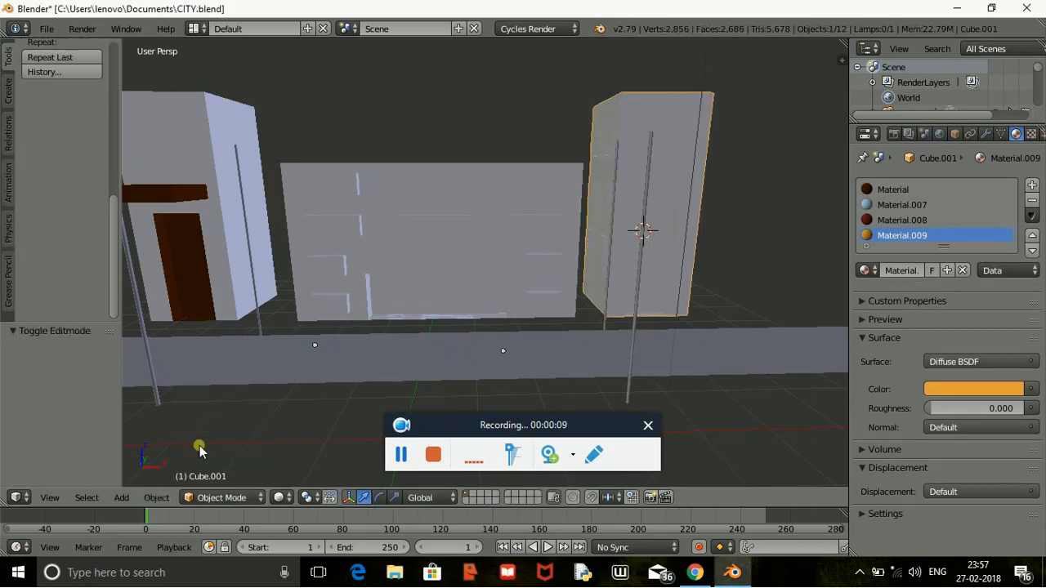
pyautogui.rightClick(142, 319)
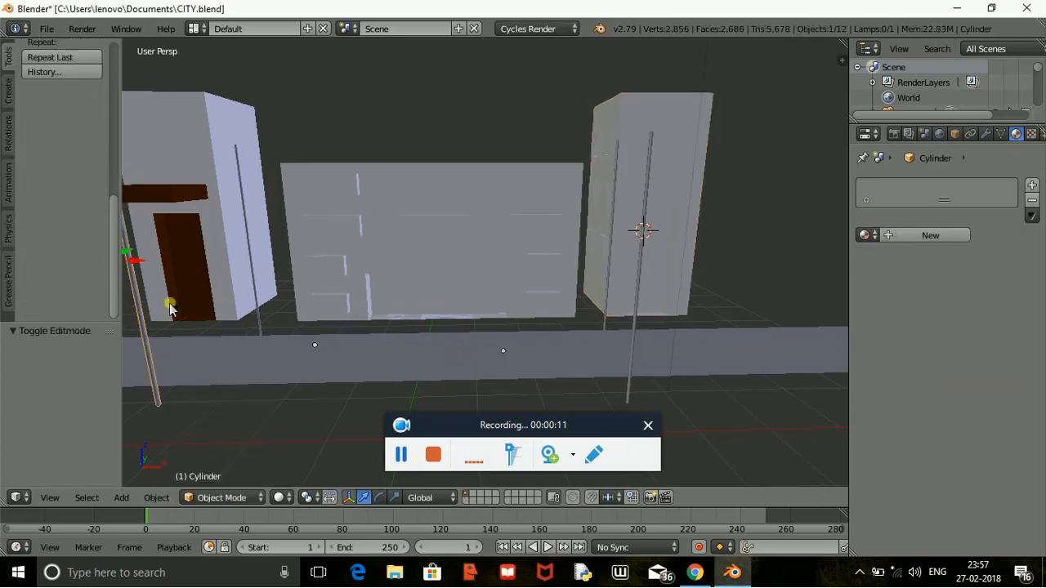
pyautogui.keyDown('shift'); pyautogui.rightClick(252, 262); pyautogui.keyUp('shift')
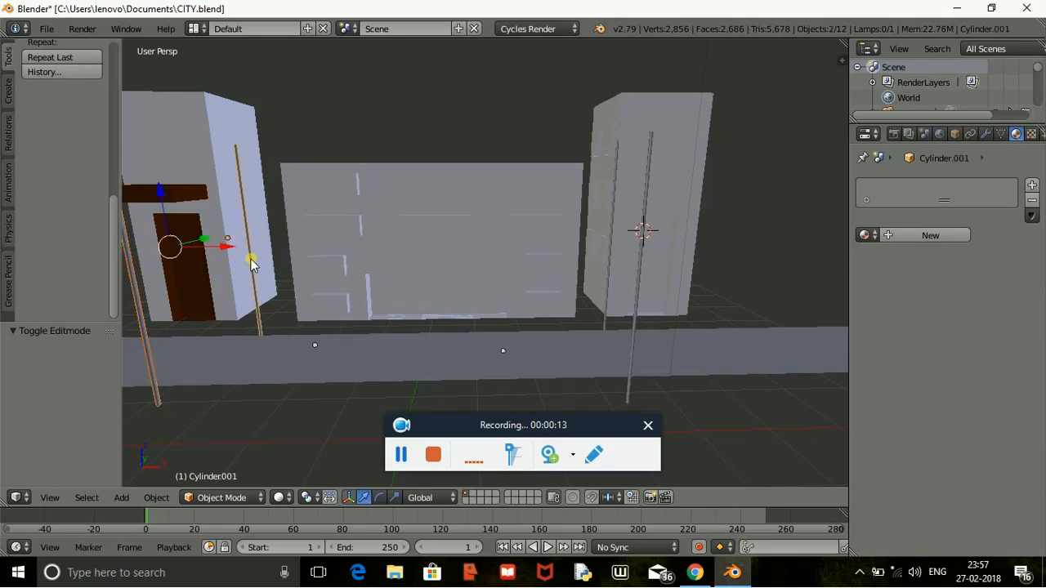
pyautogui.keyDown('shift'); pyautogui.rightClick(615, 260); pyautogui.keyUp('shift')
pyautogui.keyDown('shift'); pyautogui.rightClick(637, 268); pyautogui.keyUp('shift')
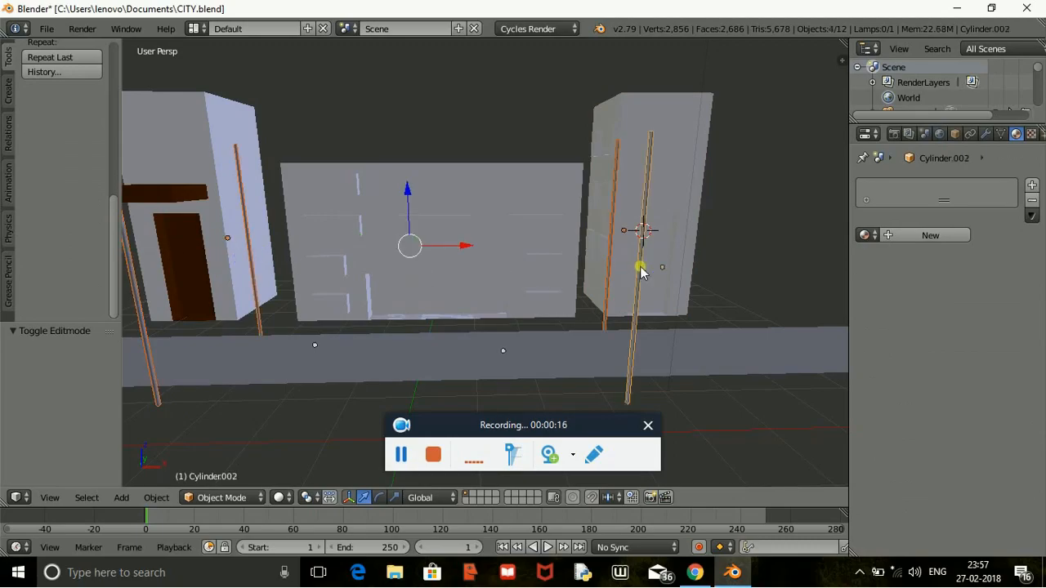
# Step: Add a new material to the poles, set its color to dark gray, assign it to all pole faces and leave Edit Mode
pyautogui.click(920, 237)
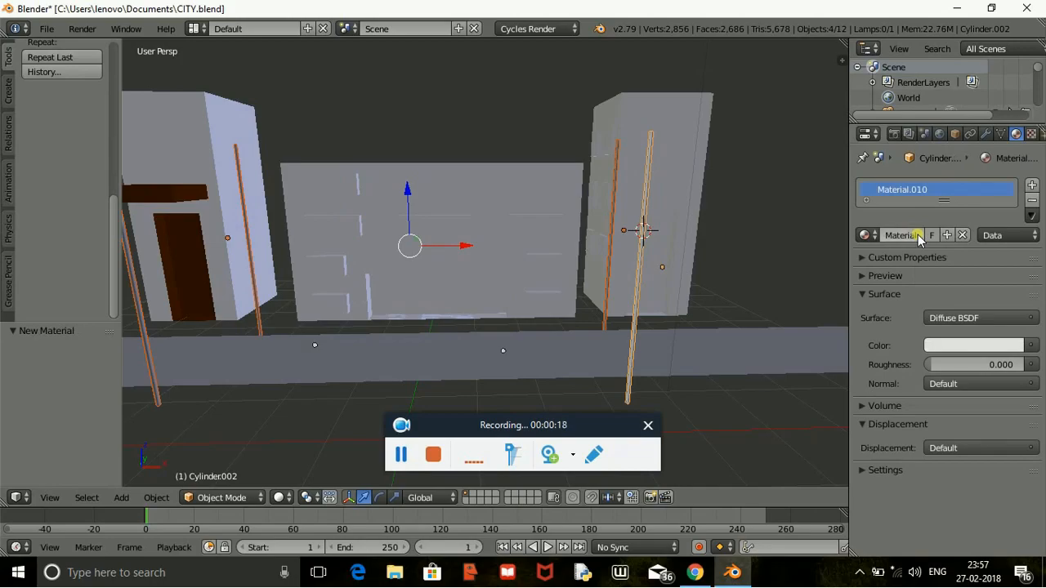
pyautogui.click(222, 499)
pyautogui.click(270, 460)
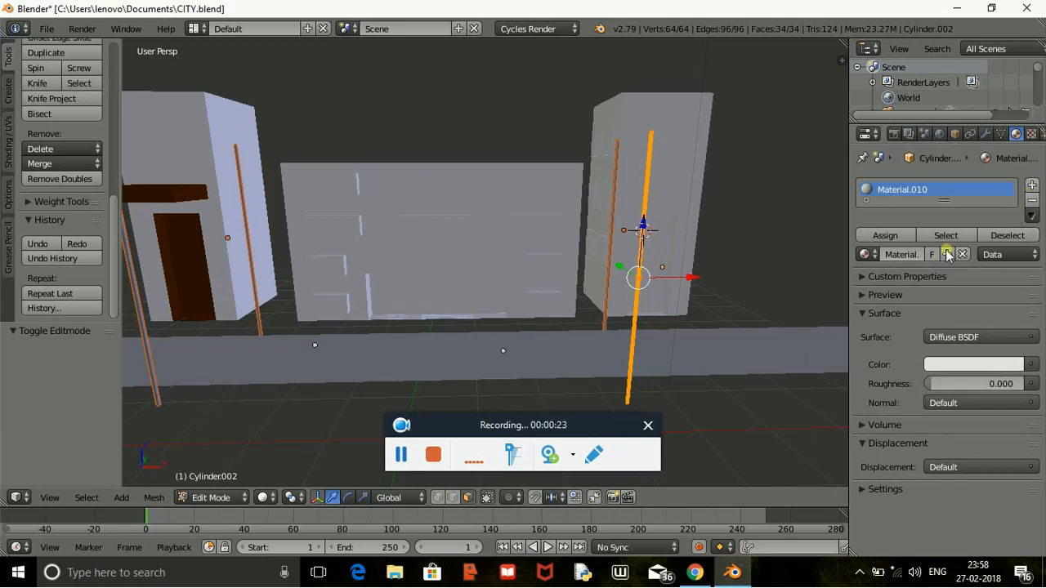
pyautogui.click(946, 365)
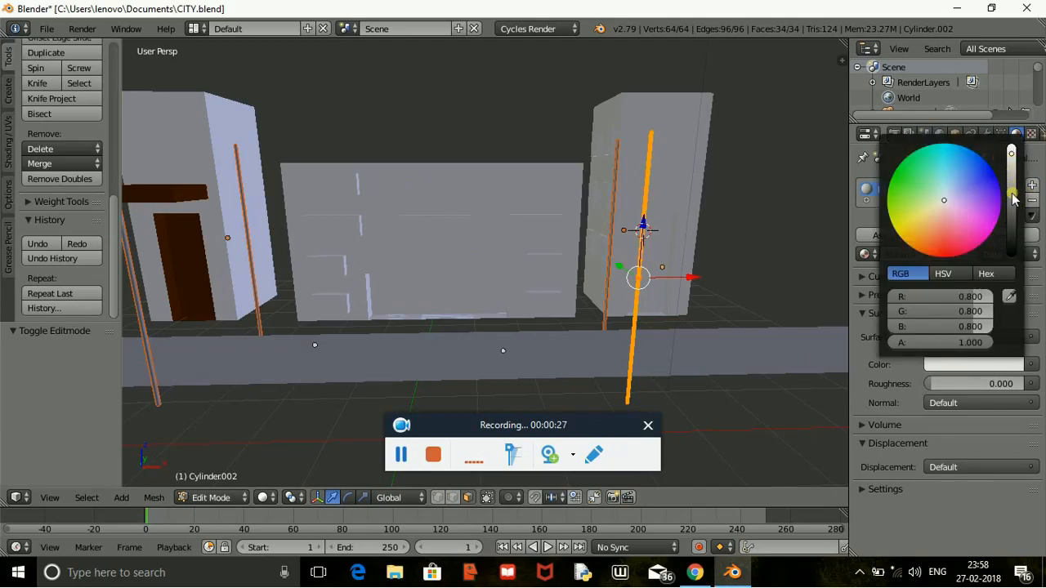
pyautogui.click(1013, 201)
pyautogui.moveTo(1012, 206); pyautogui.dragTo(1012, 220)
pyautogui.click(991, 366)
pyautogui.click(896, 237)
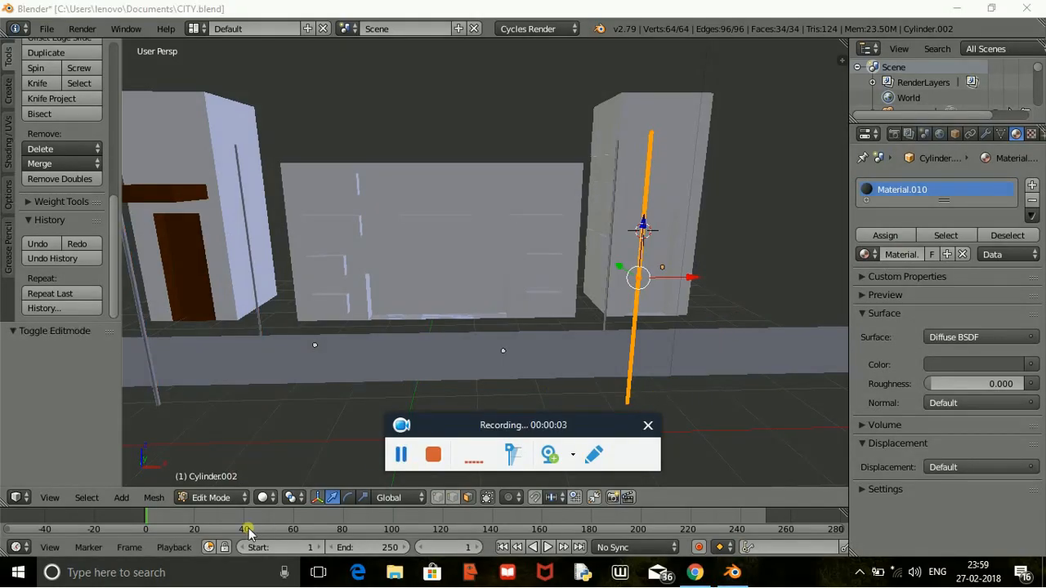
pyautogui.click(211, 498)
pyautogui.click(219, 479)
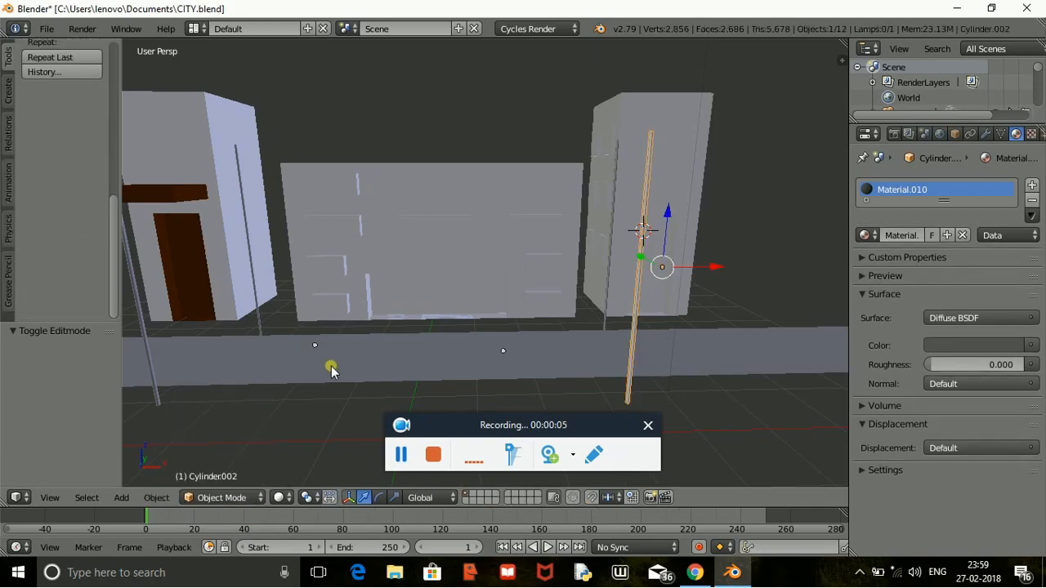
# Step: Enter Edit Mode on the road plane and subdivide its face four times
pyautogui.rightClick(337, 364)
pyautogui.click(210, 500)
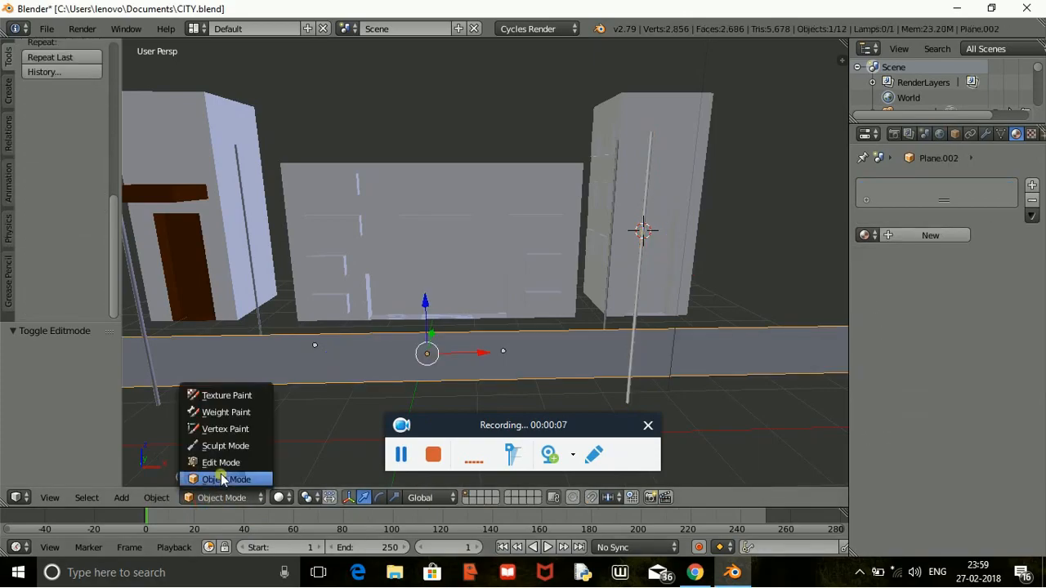
pyautogui.click(231, 462)
pyautogui.scroll(1, 65, 211)
pyautogui.scroll(3, 65, 211)
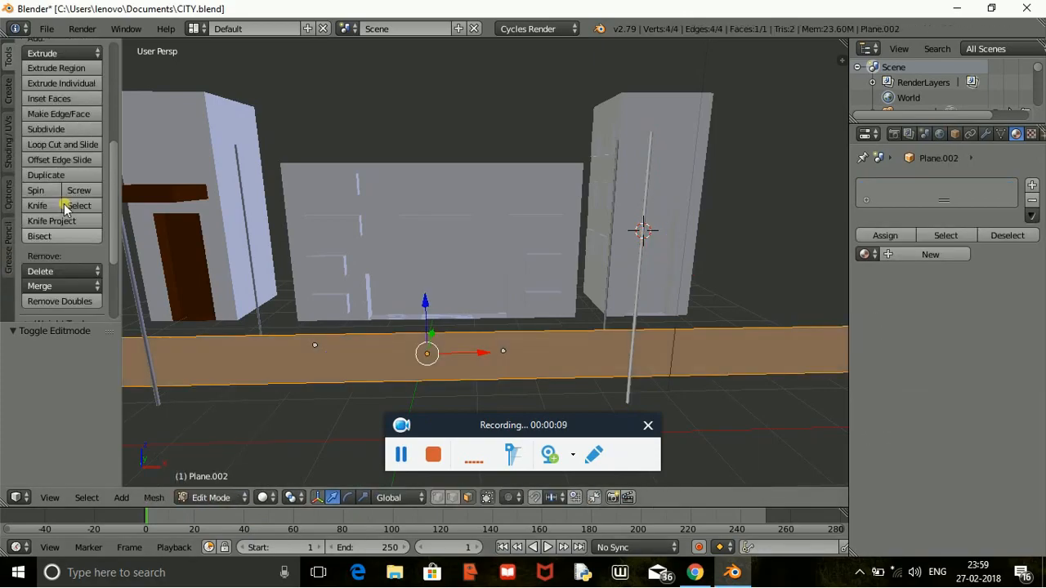
pyautogui.click(67, 137)
pyautogui.click(67, 133)
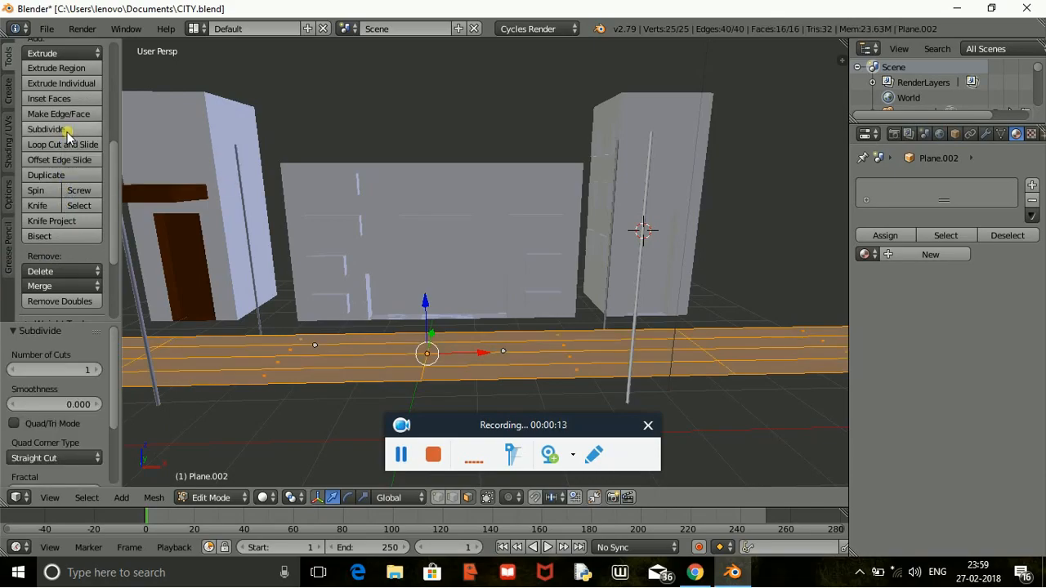
pyautogui.click(68, 132)
pyautogui.click(69, 132)
# Step: Select spaced groups of faces, two wide and three long, along the road's center line as dashed lane markings
pyautogui.moveTo(317, 344); pyautogui.dragTo(317, 414, button='middle')
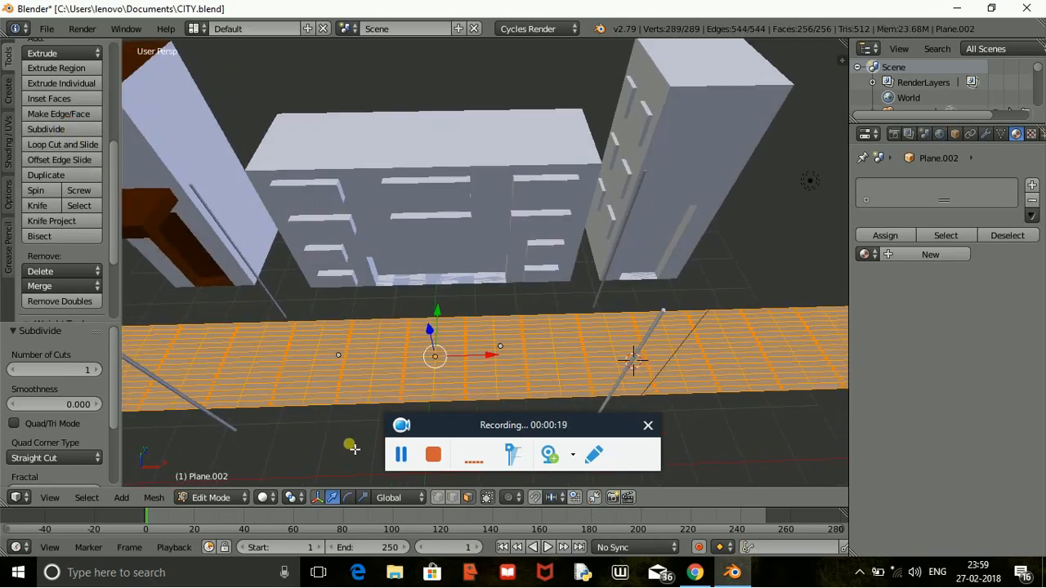
pyautogui.moveTo(334, 376); pyautogui.dragTo(582, 391, button='middle')
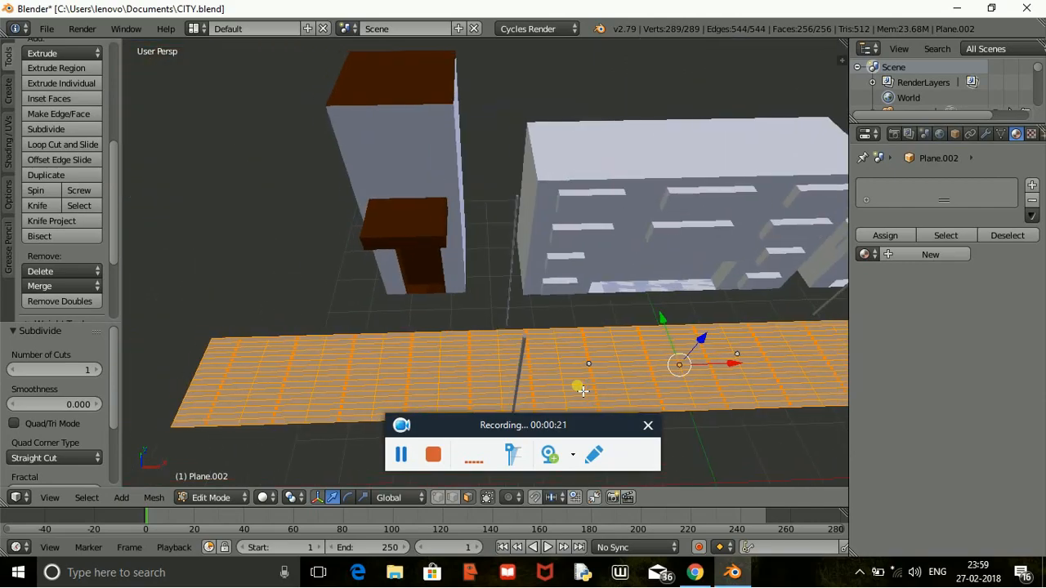
pyautogui.rightClick(232, 376)
pyautogui.rightClick(230, 378)
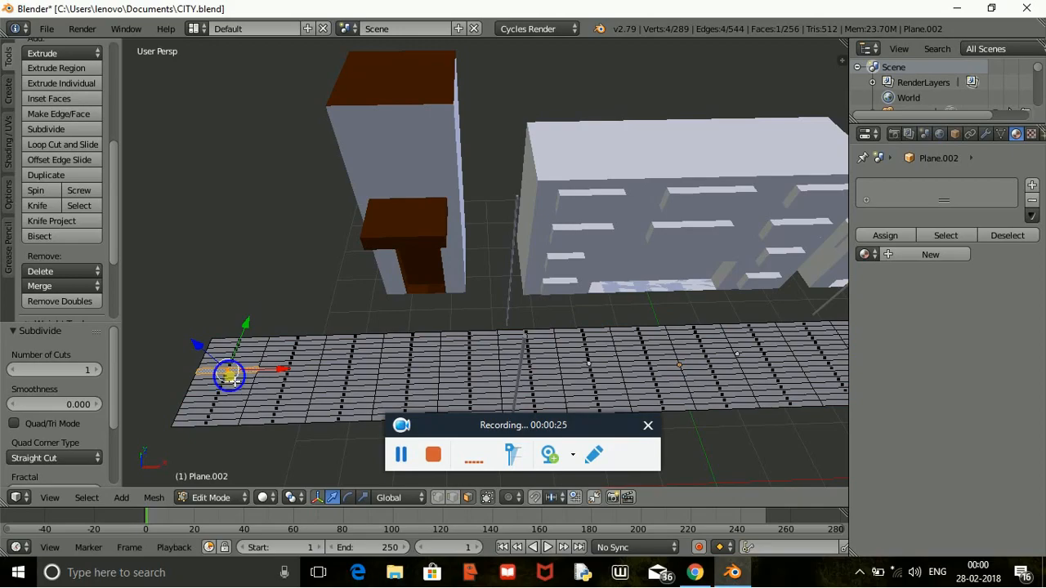
pyautogui.rightClick(231, 382)
pyautogui.keyDown('shift'); pyautogui.rightClick(250, 380); pyautogui.keyUp('shift')
pyautogui.keyDown('shift'); pyautogui.rightClick(276, 378); pyautogui.keyUp('shift')
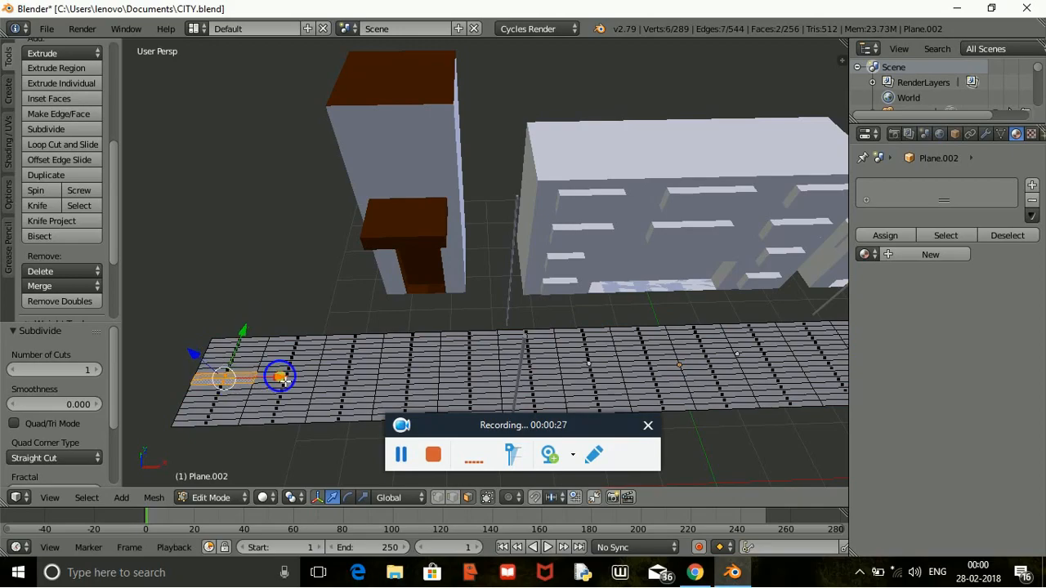
pyautogui.keyDown('shift'); pyautogui.rightClick(288, 383); pyautogui.keyUp('shift')
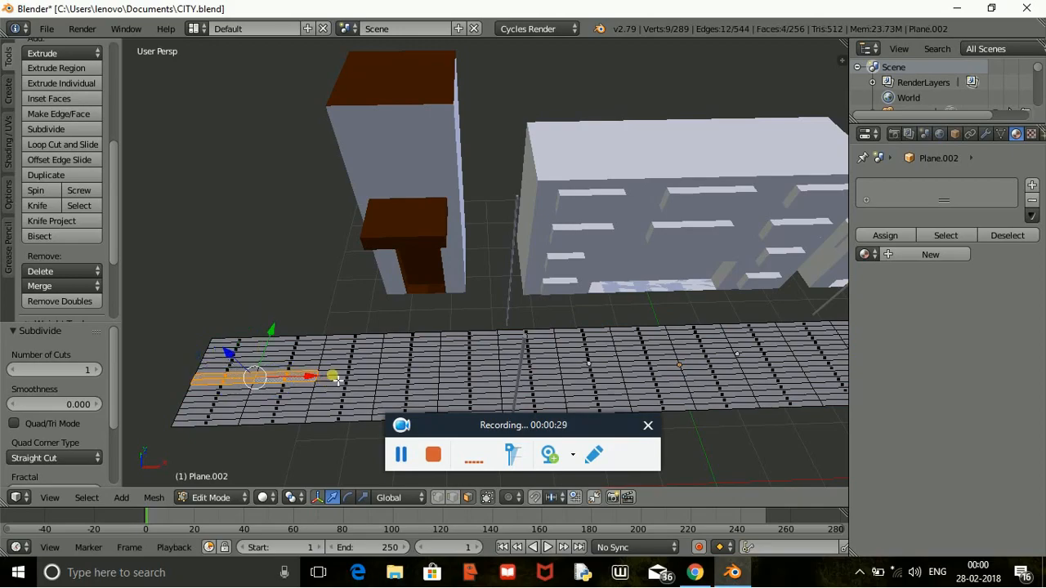
pyautogui.keyDown('shift'); pyautogui.rightClick(335, 380); pyautogui.keyUp('shift')
pyautogui.keyDown('shift'); pyautogui.rightClick(360, 380); pyautogui.keyUp('shift')
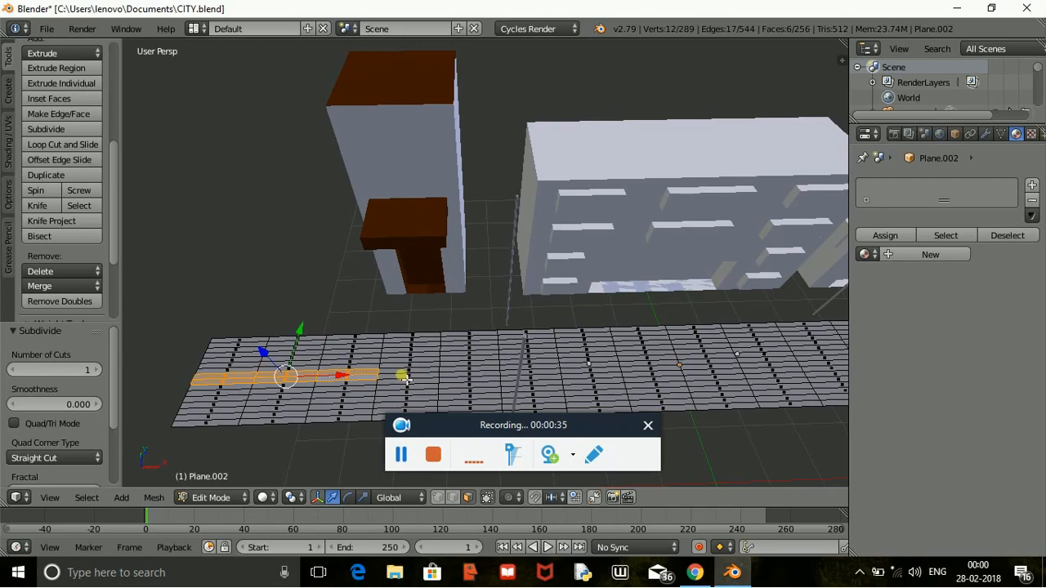
pyautogui.moveTo(461, 386); pyautogui.dragTo(427, 392, button='middle')
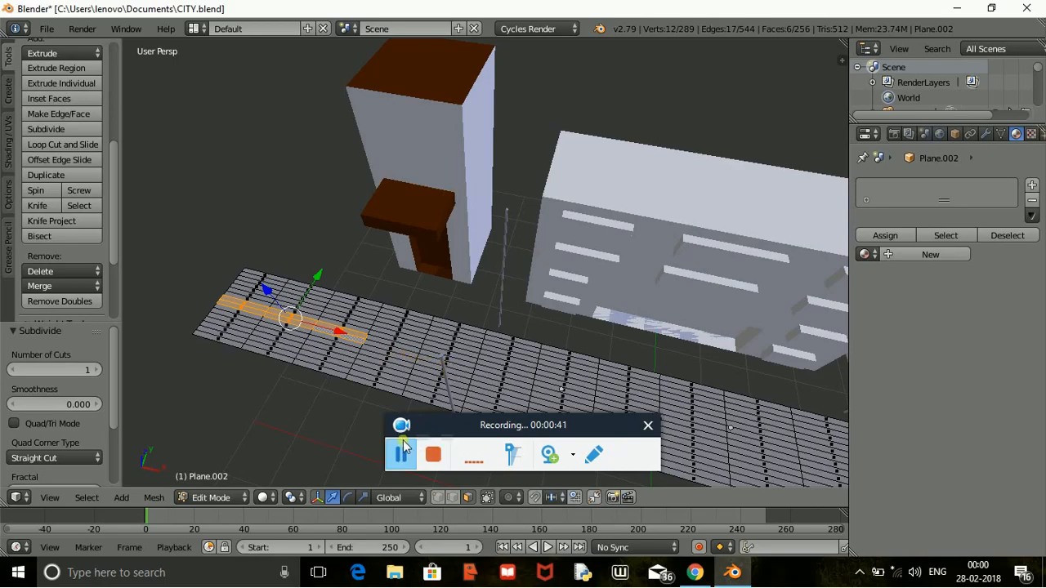
pyautogui.click(401, 449)
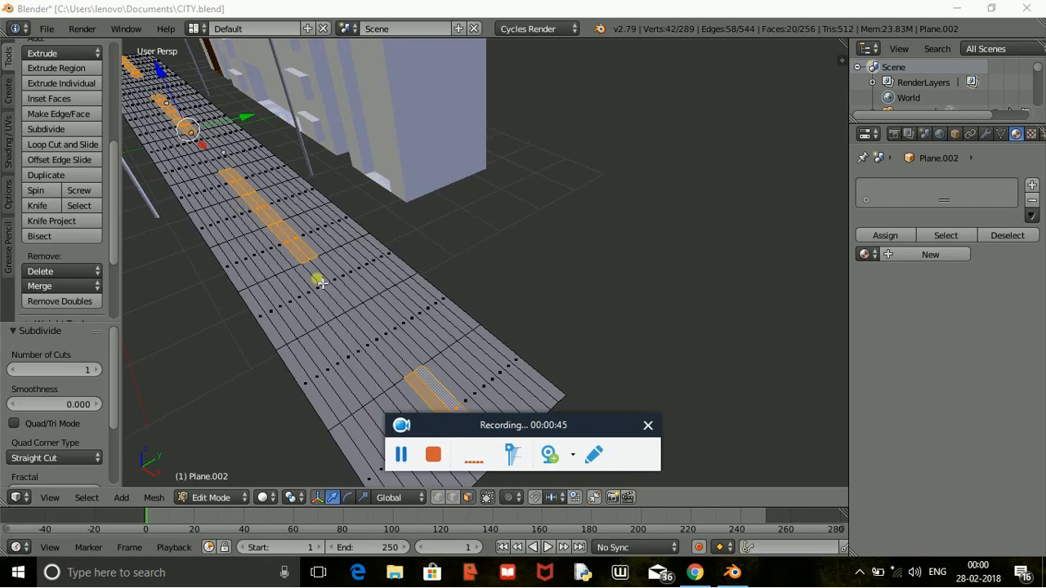
# Step: Add a new material with the default white color and assign it to the selected lane-marking faces
pyautogui.click(891, 255)
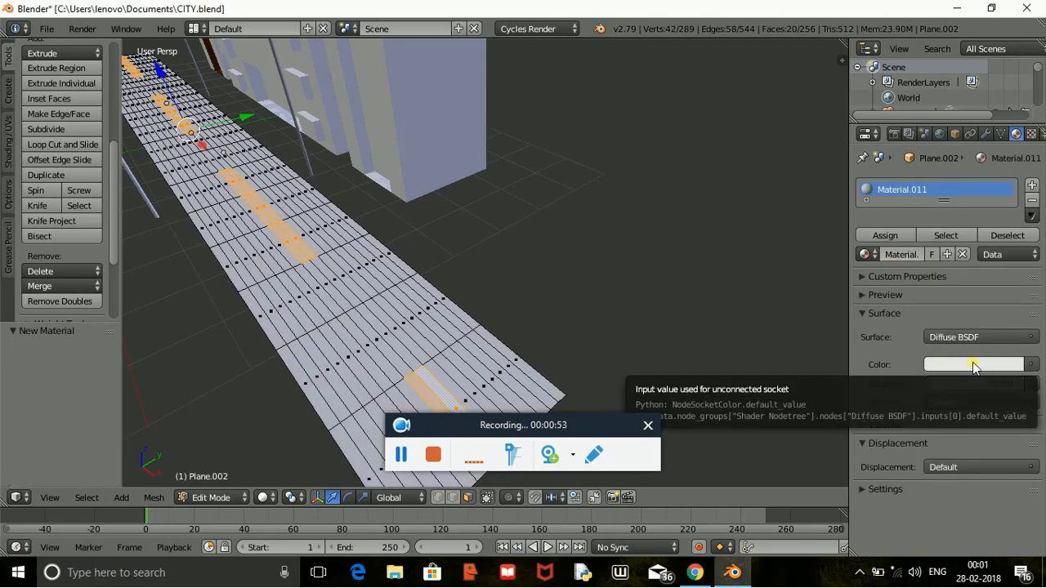
pyautogui.click(885, 235)
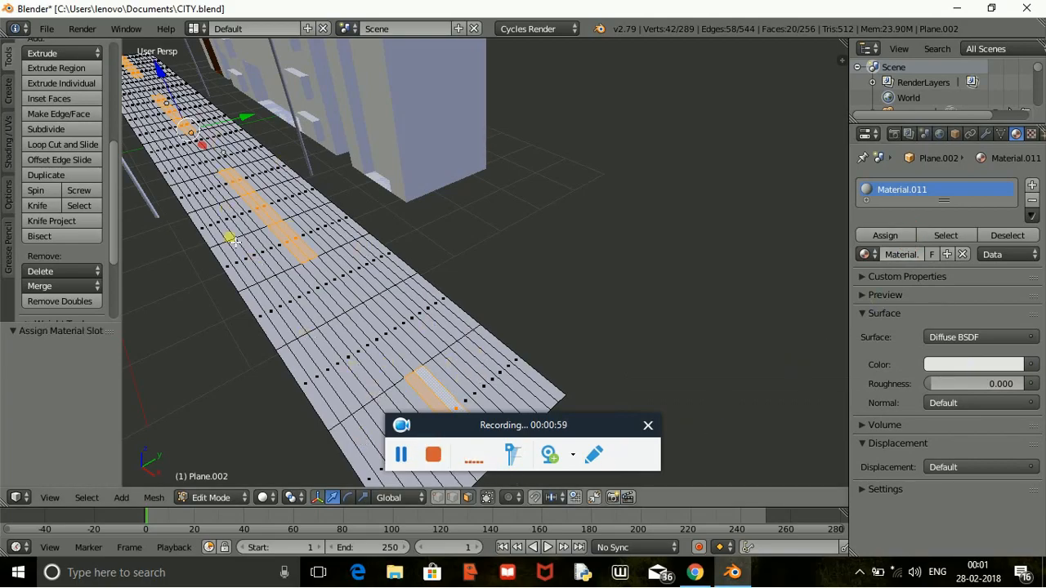
pyautogui.click(400, 453)
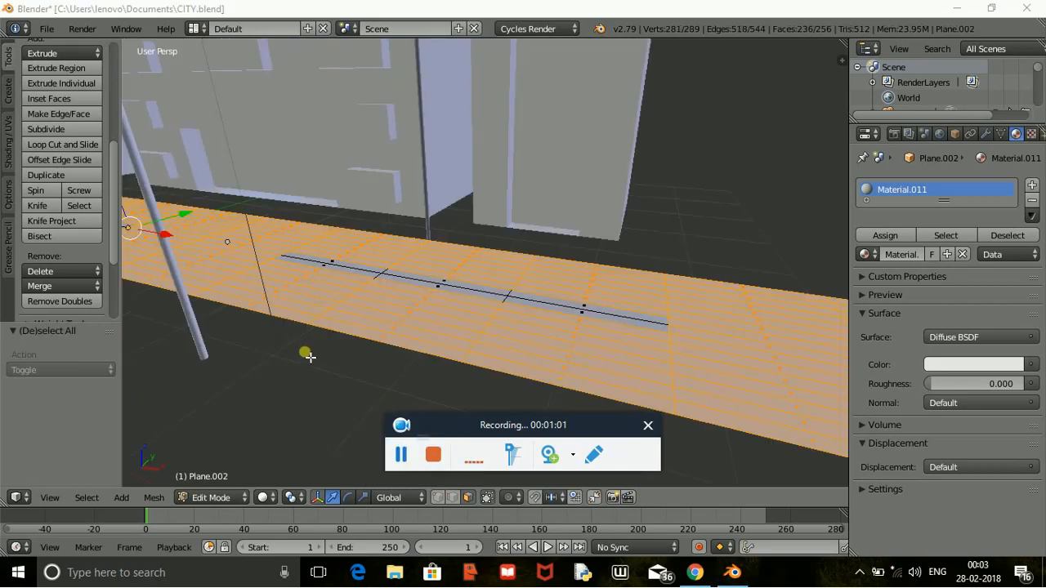
# Step: Add a second material to the road, set its color to dark gray and assign it to the selected faces around the lane markings
pyautogui.moveTo(369, 346); pyautogui.dragTo(430, 373, button='middle')
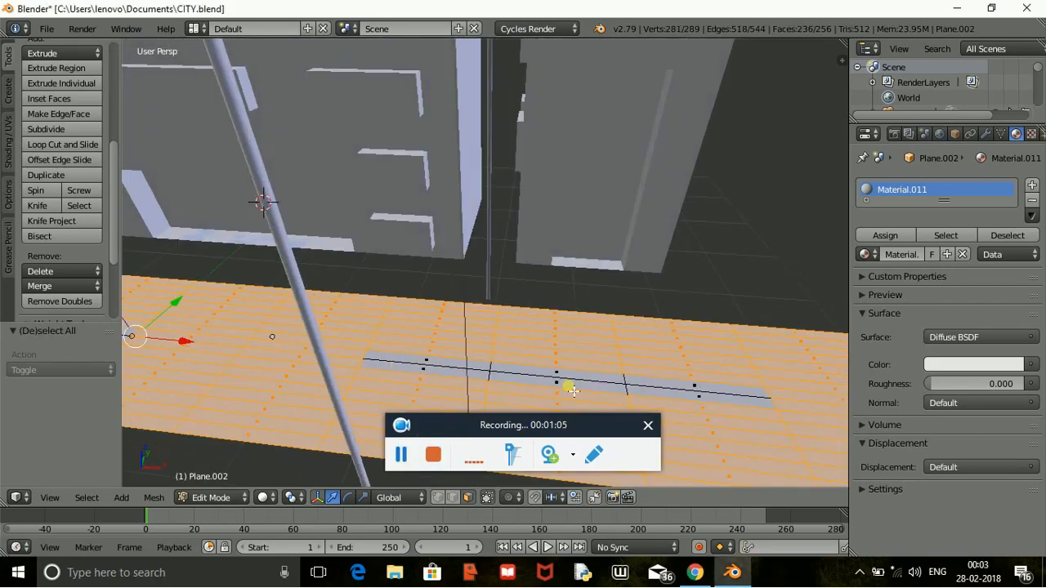
pyautogui.moveTo(718, 423); pyautogui.dragTo(656, 415, button='middle')
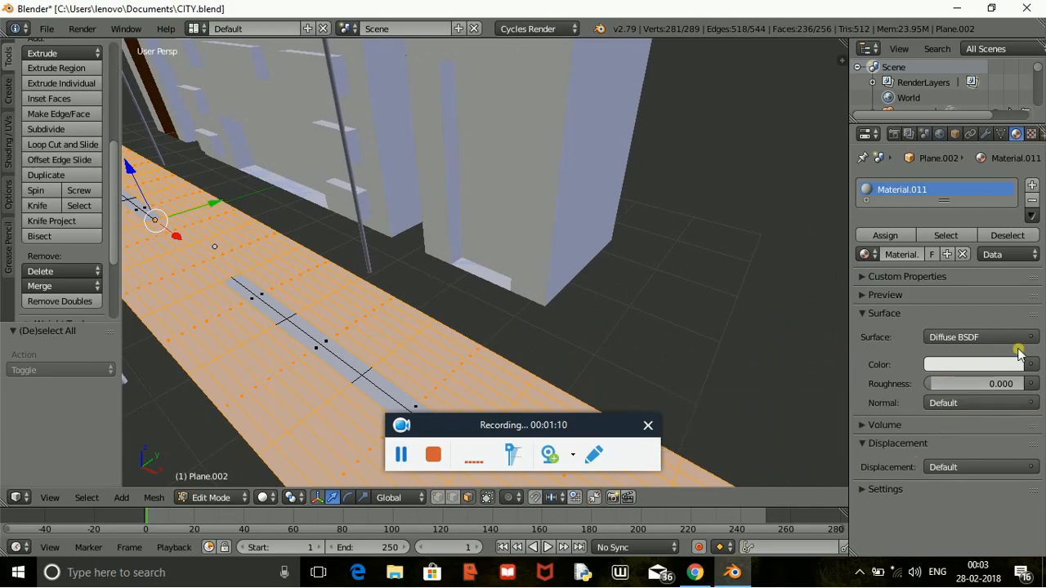
pyautogui.click(1030, 183)
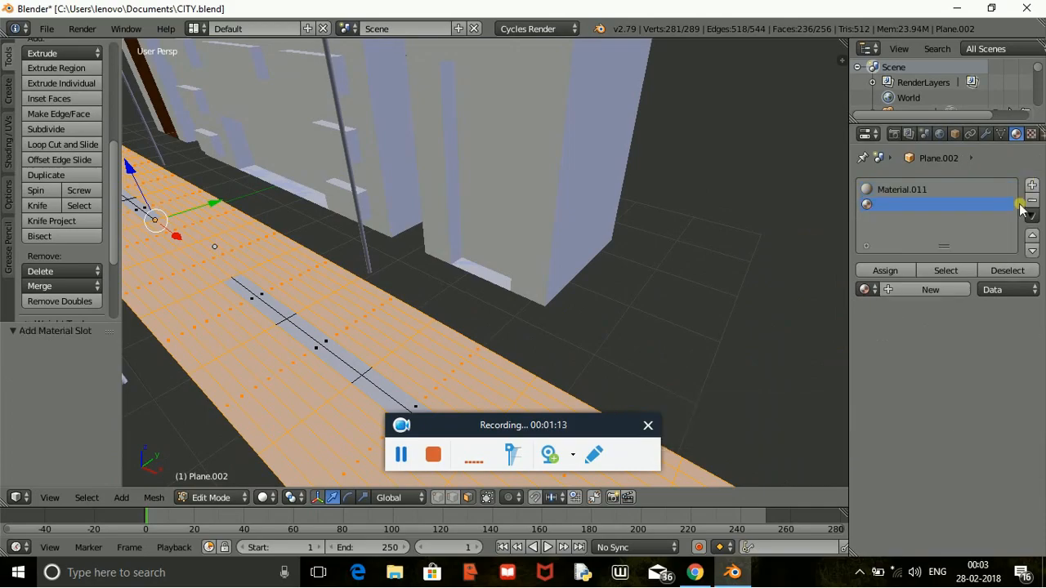
pyautogui.click(895, 289)
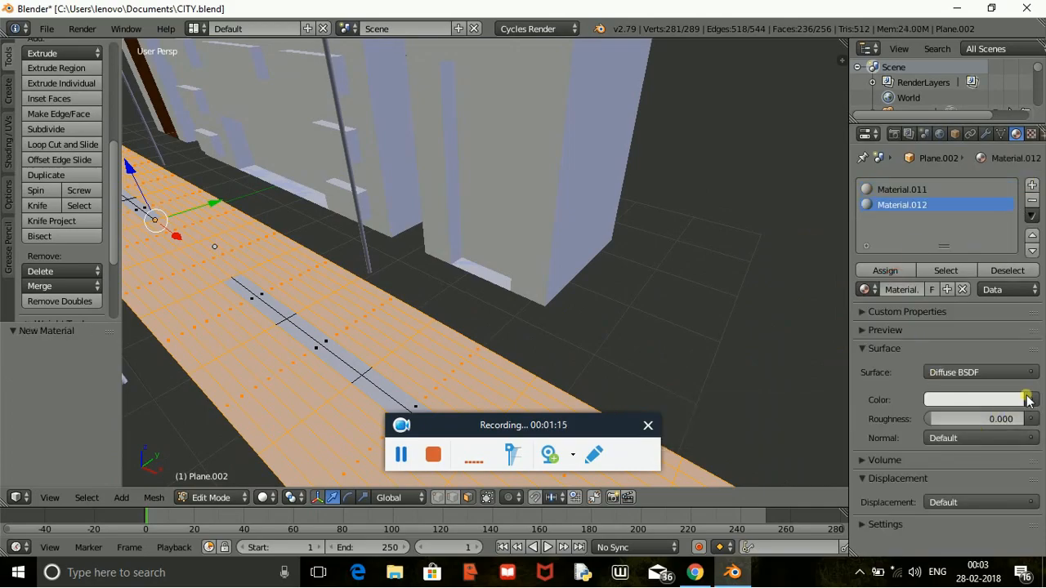
pyautogui.click(1033, 399)
pyautogui.click(999, 400)
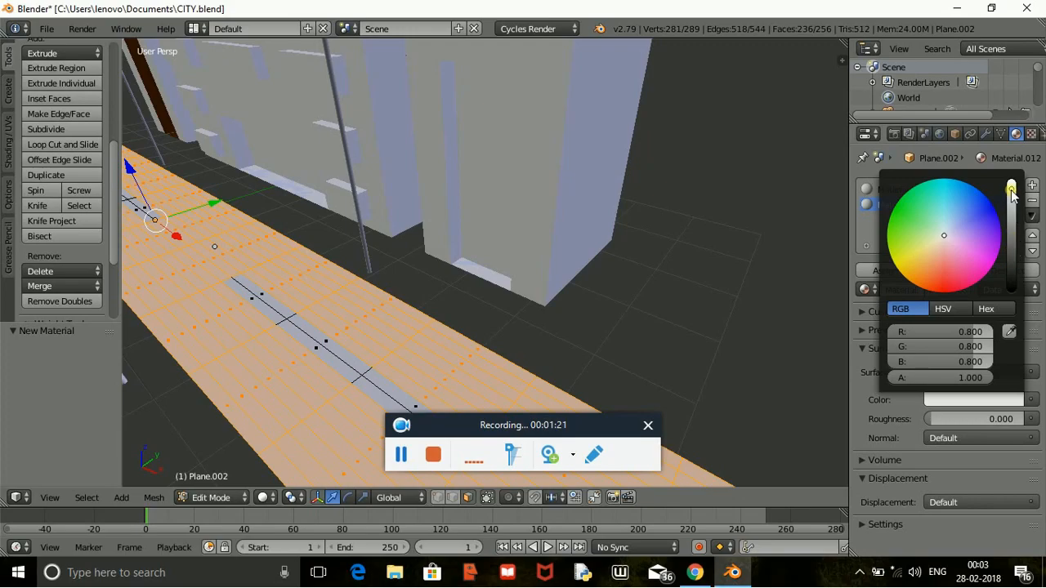
pyautogui.moveTo(1012, 221); pyautogui.dragTo(1012, 245)
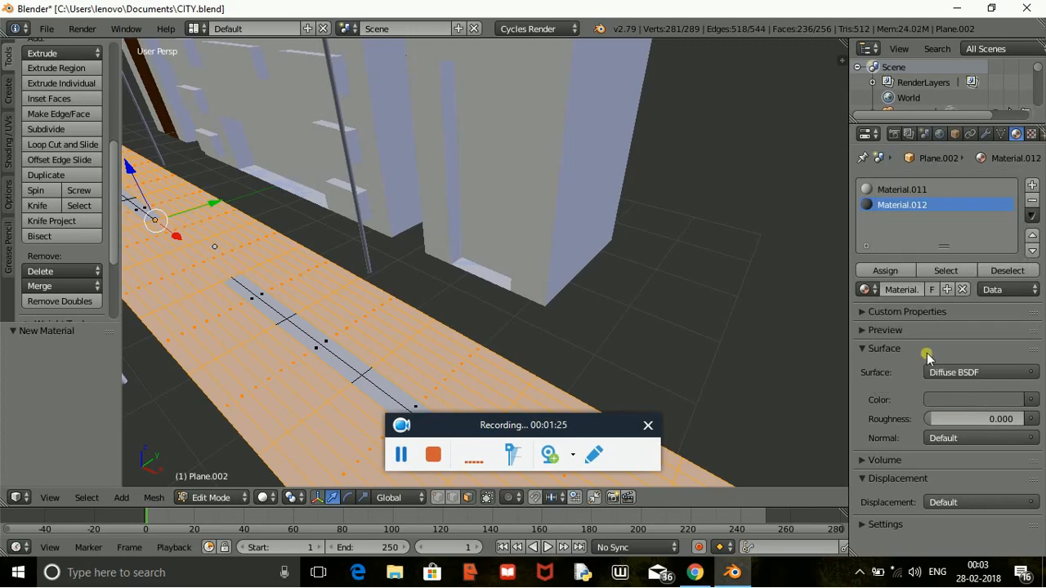
pyautogui.click(894, 275)
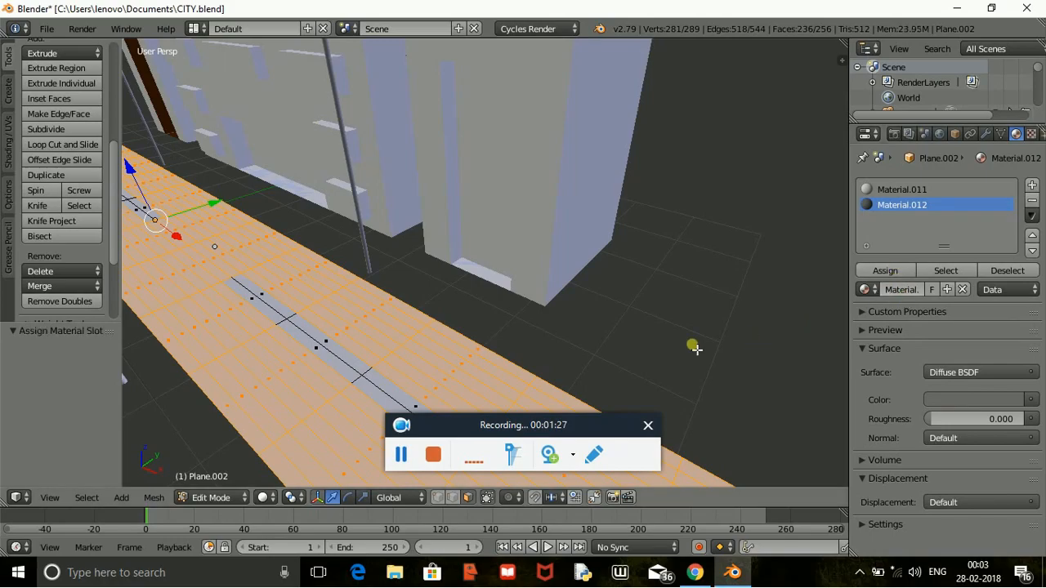
pyautogui.click(542, 324)
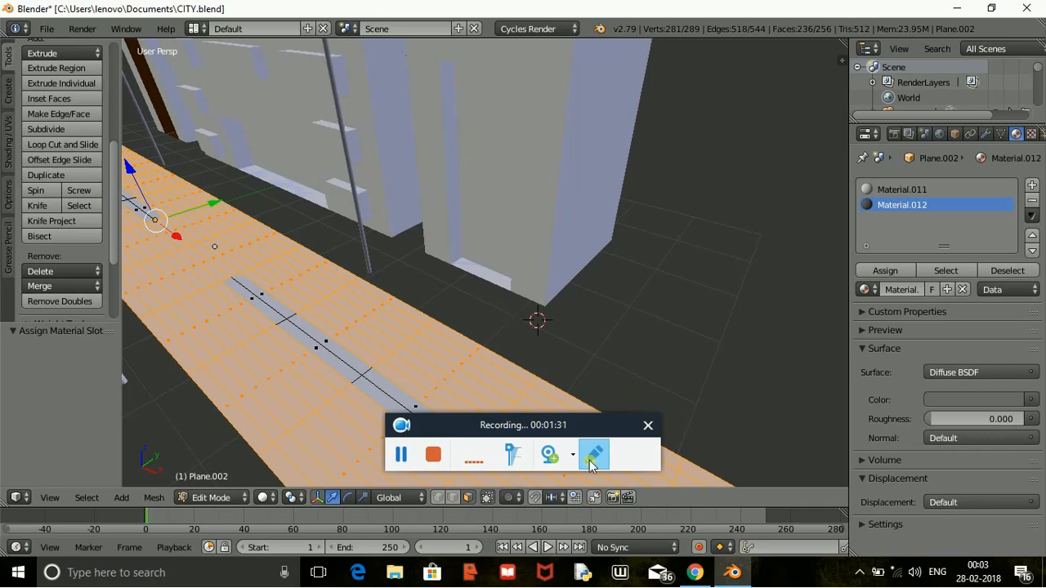
pyautogui.click(400, 454)
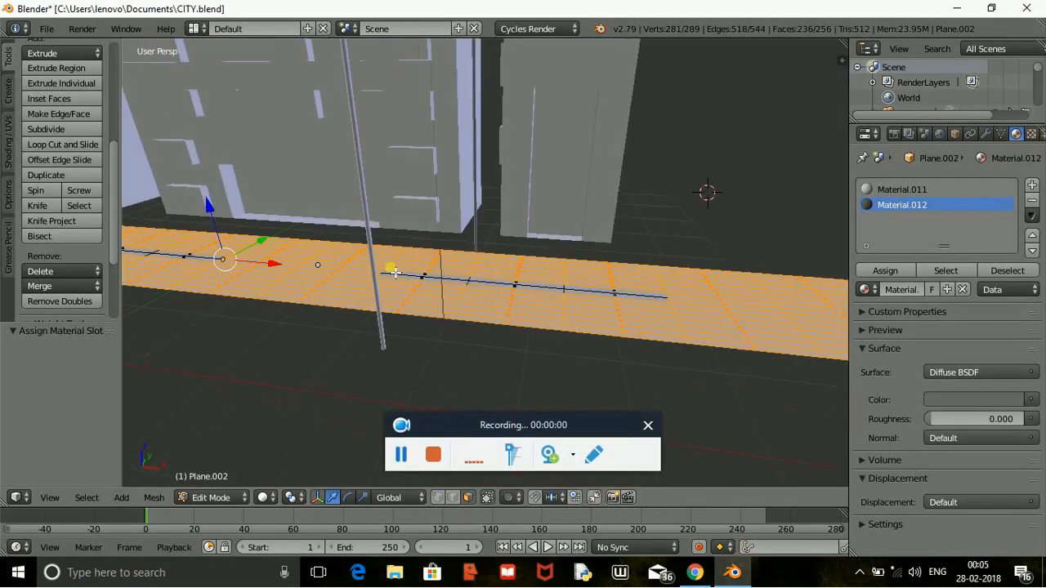
# Step: Set the world background color to light blue
pyautogui.moveTo(369, 262); pyautogui.dragTo(478, 273, button='middle')
pyautogui.scroll(-4, 478, 273)
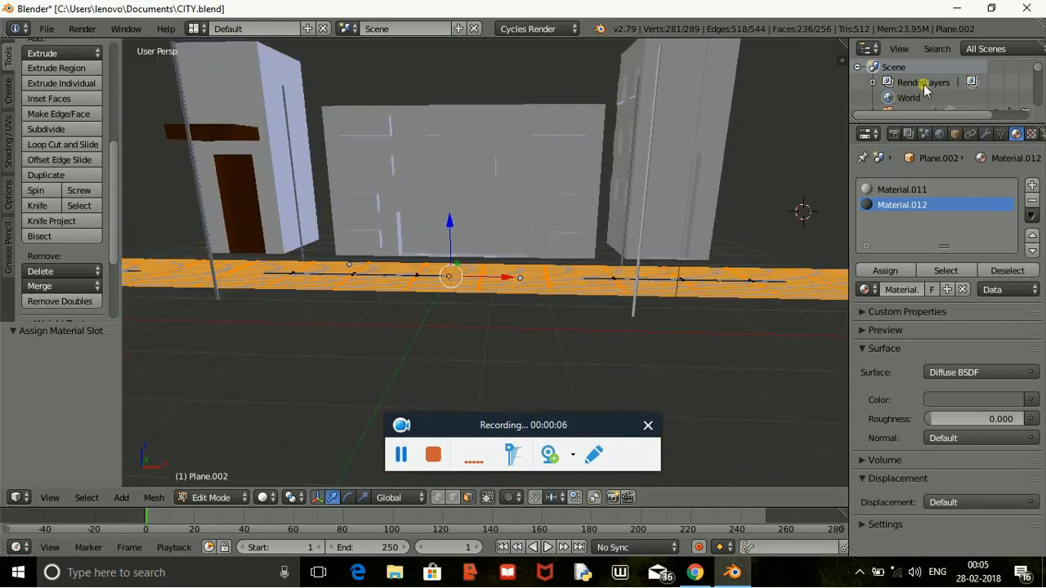
pyautogui.click(938, 135)
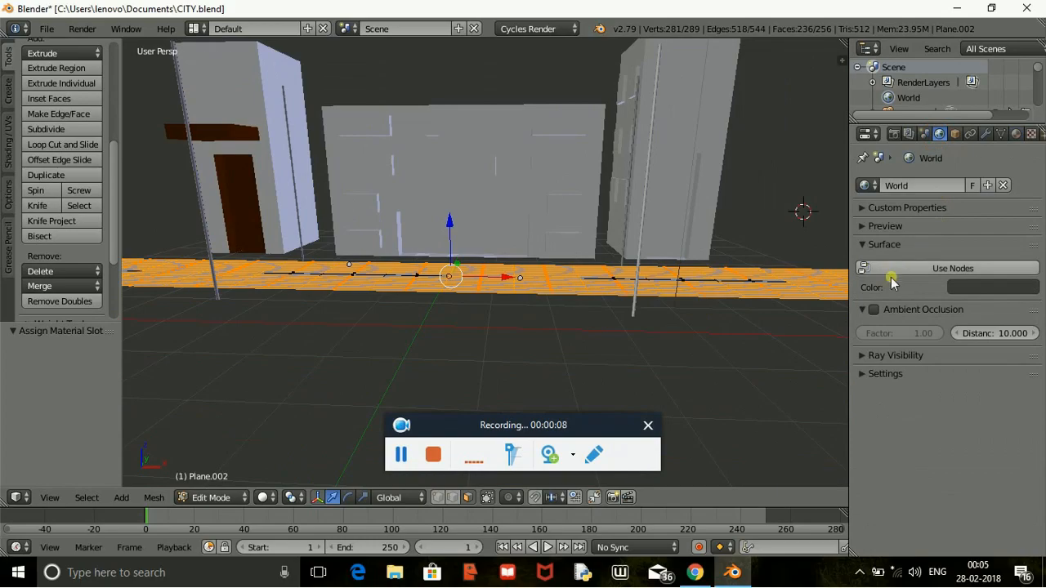
pyautogui.click(977, 288)
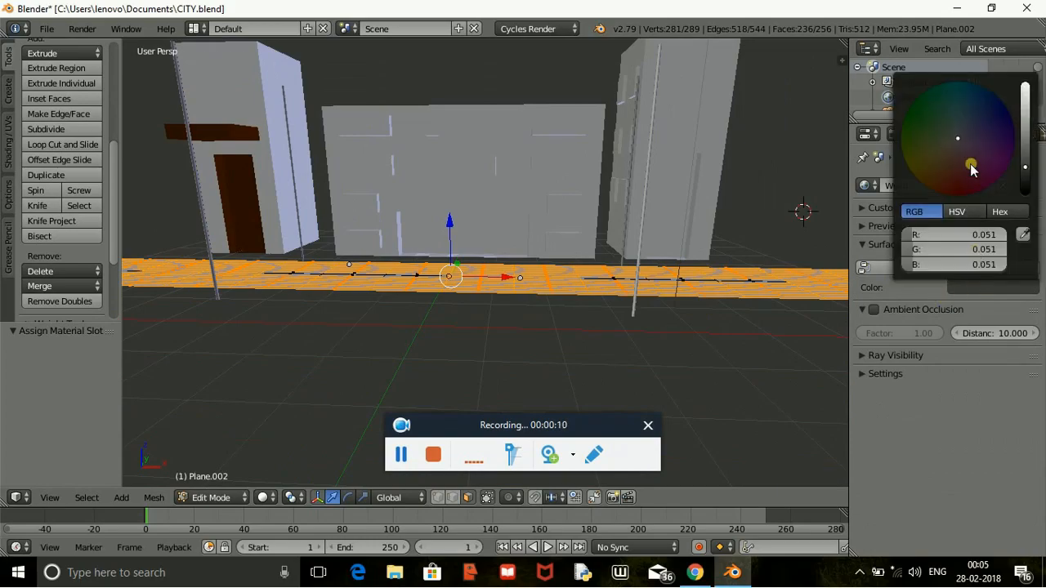
pyautogui.moveTo(961, 135); pyautogui.dragTo(966, 116)
pyautogui.moveTo(1025, 165)
pyautogui.mouseDown()
pyautogui.moveTo(1025, 107)
pyautogui.moveTo(965, 112)
pyautogui.mouseUp()
pyautogui.moveTo(965, 121)
pyautogui.mouseDown()
pyautogui.moveTo(952, 109)
pyautogui.moveTo(964, 95)
pyautogui.moveTo(973, 115)
pyautogui.mouseUp()
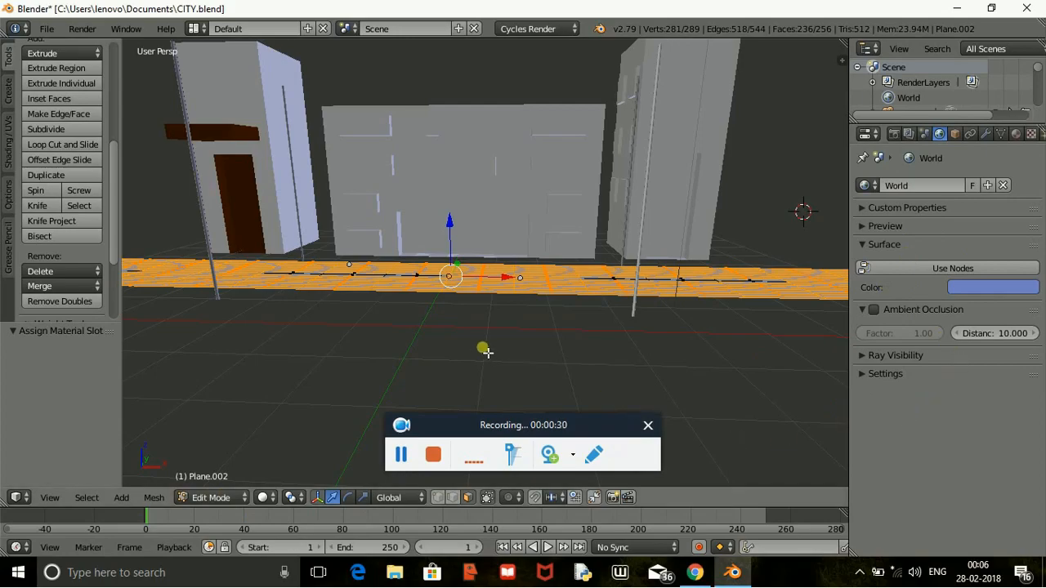
# Step: Leave Edit Mode on the road and return to Object Mode
pyautogui.scroll(-2, 485, 350)
pyautogui.click(401, 463)
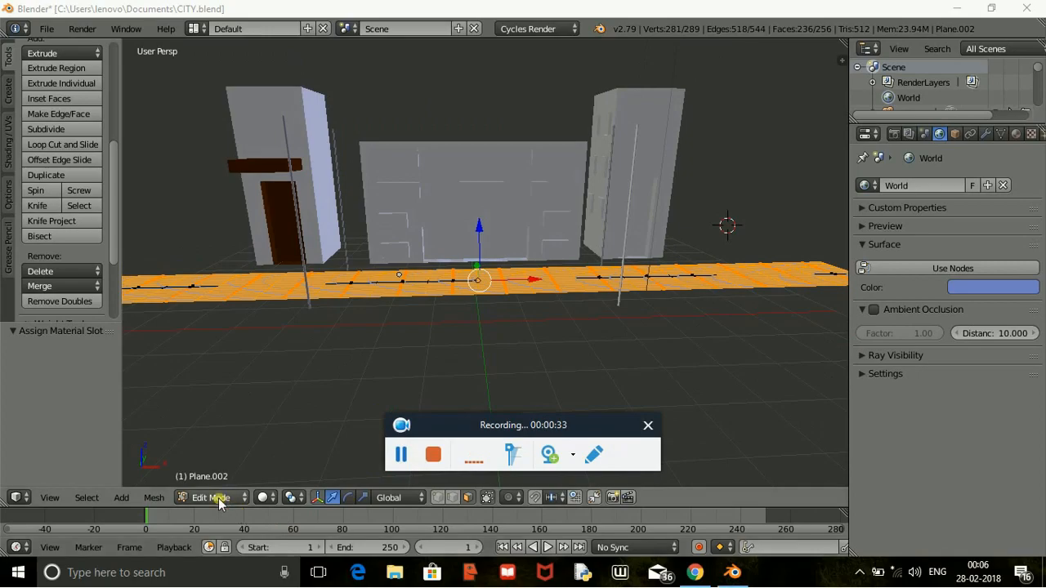
pyautogui.click(217, 497)
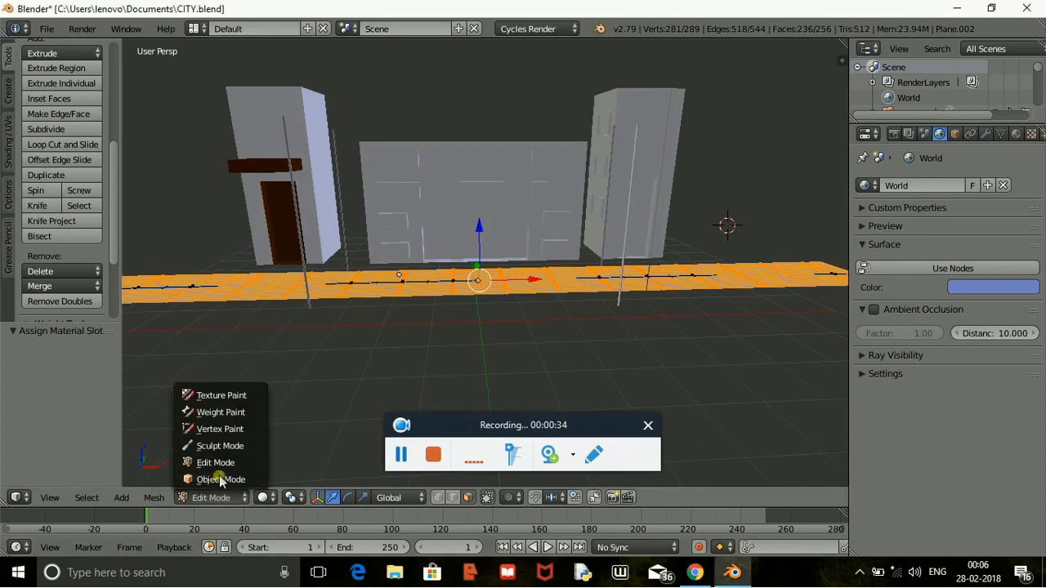
pyautogui.click(220, 480)
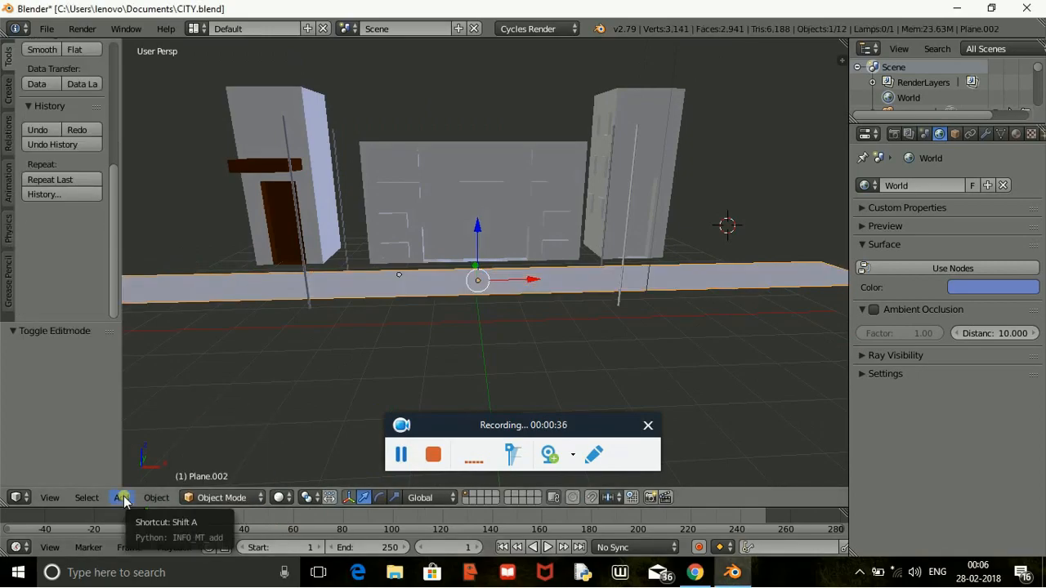
# Step: Add a plane mesh to the scene as a new object for the ground
pyautogui.click(122, 498)
pyautogui.moveTo(146, 479)
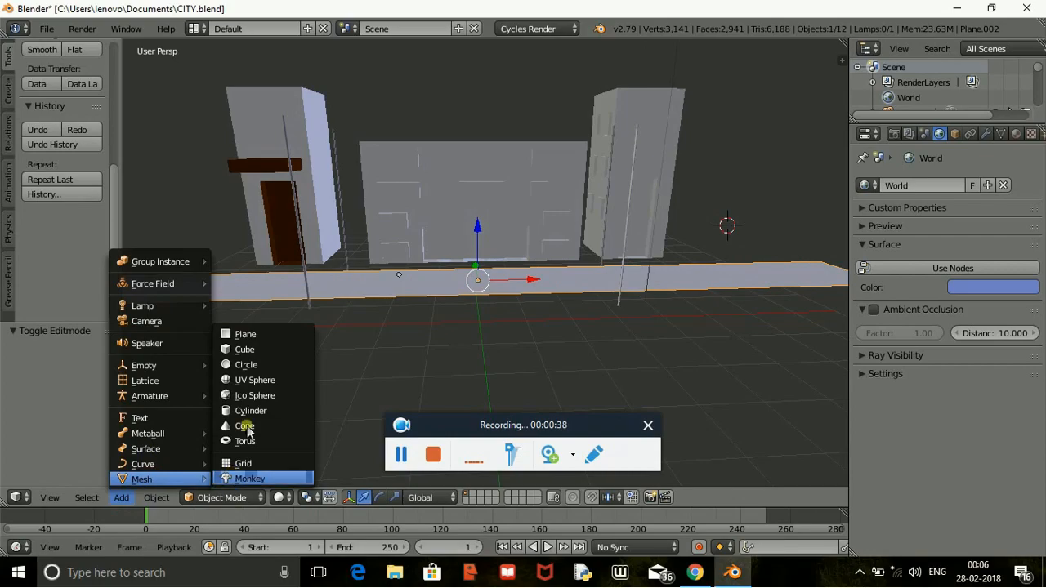
pyautogui.click(256, 336)
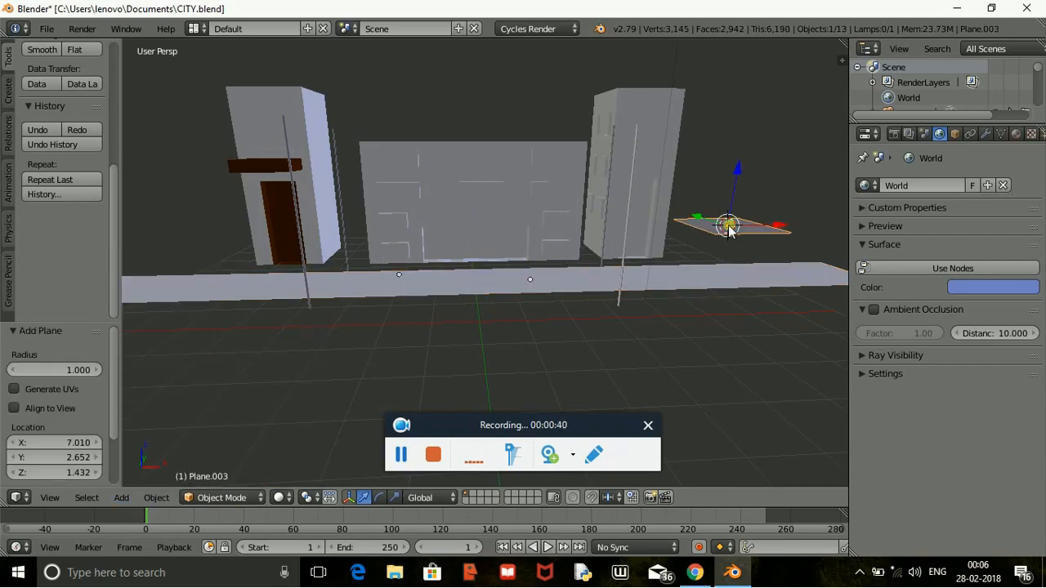
pyautogui.moveTo(733, 222); pyautogui.dragTo(451, 280)
pyautogui.press('x')
pyautogui.press('s')
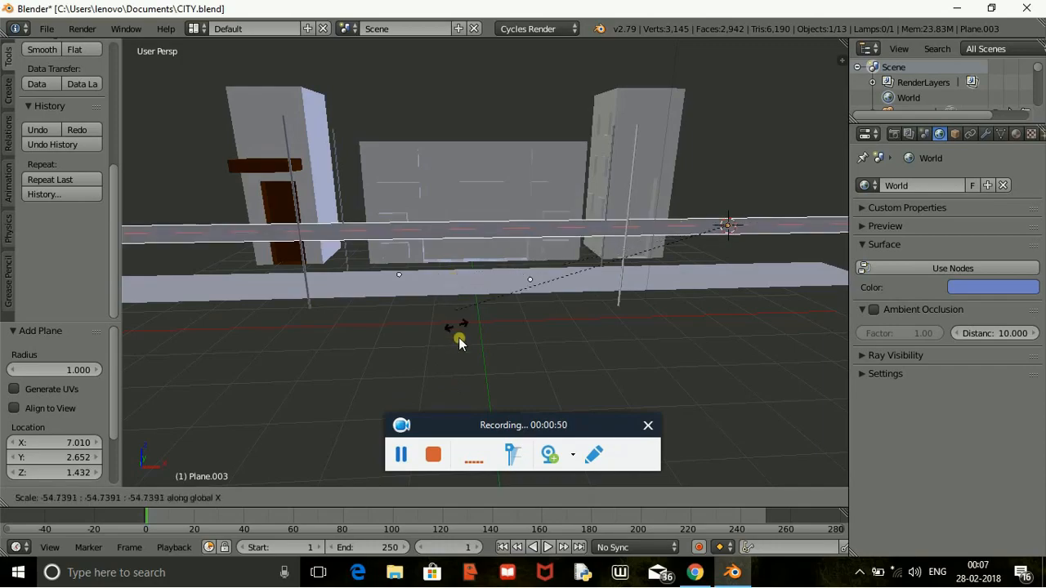
pyautogui.press('x')
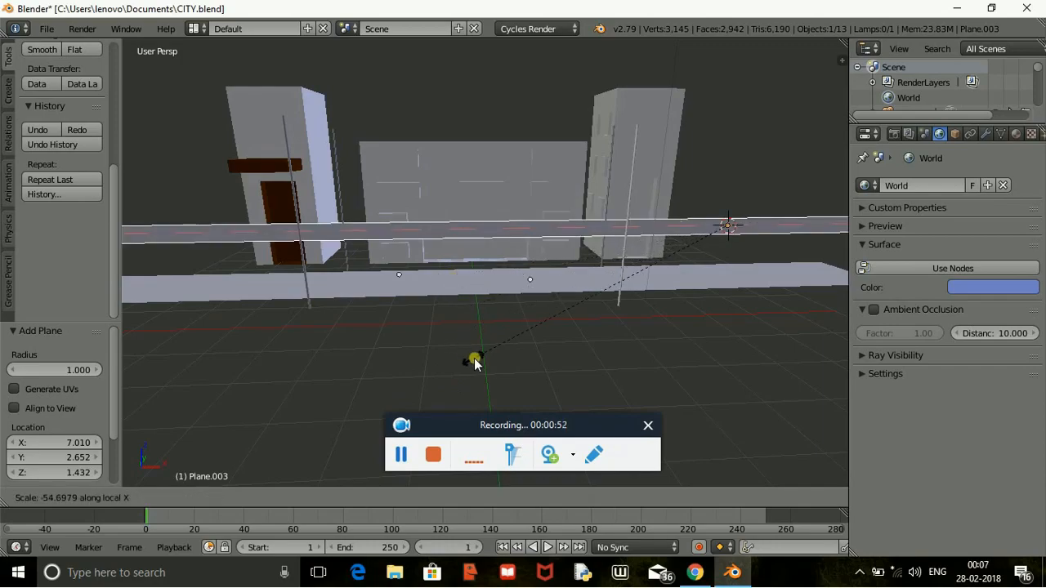
pyautogui.rightClick(475, 360)
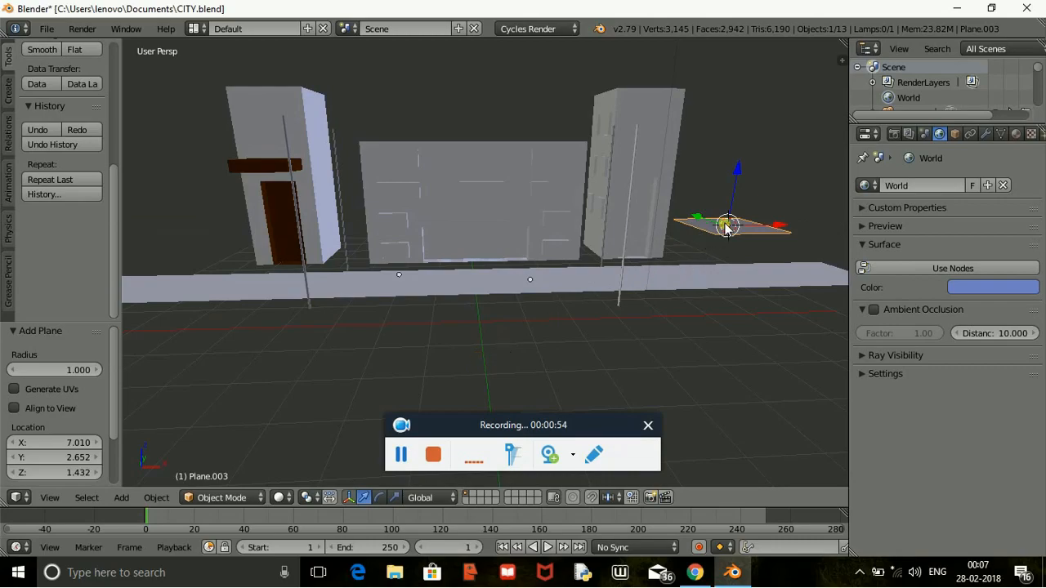
# Step: Move the new plane down in front of the road, by about -3.2 in X, -0.8 in Y and -3.3 in Z
pyautogui.press('g')
pyautogui.click(551, 384)
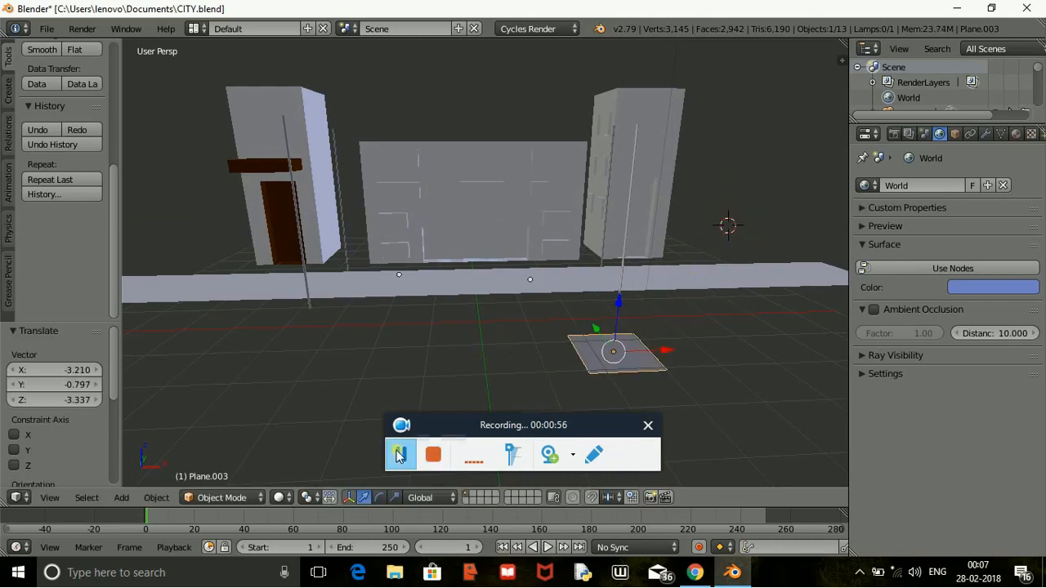
pyautogui.click(401, 457)
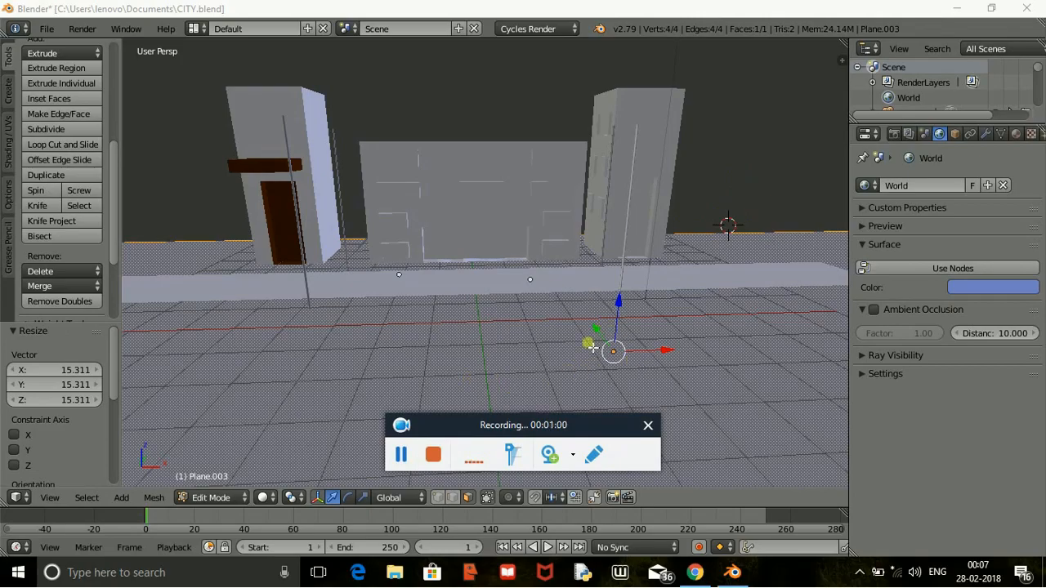
# Step: Raise the ground plane along Z by about 1.2 and another 0.7 so it meets the base of the buildings and road
pyautogui.moveTo(592, 360); pyautogui.dragTo(604, 324, button='middle')
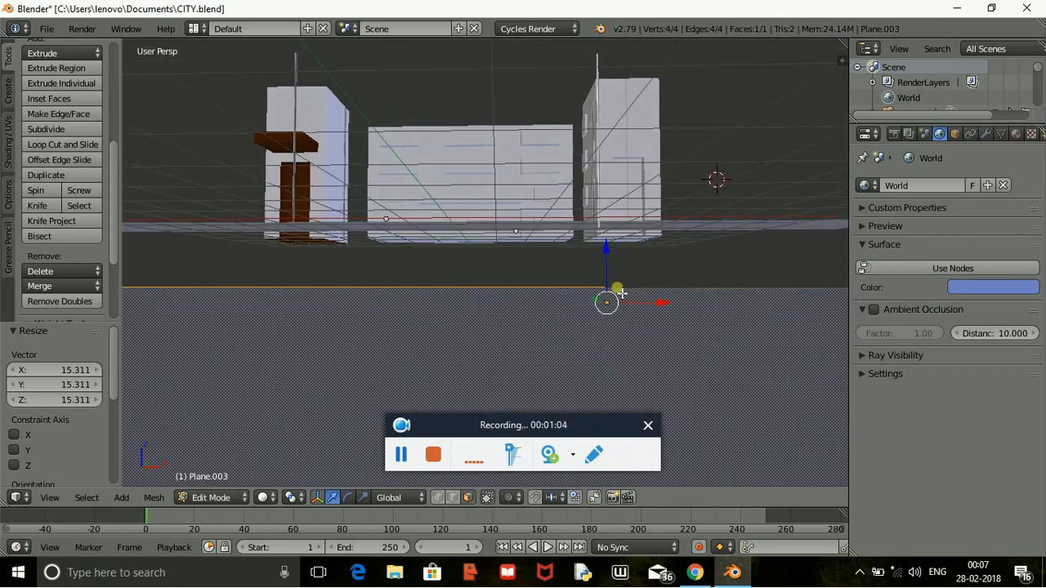
pyautogui.moveTo(611, 255); pyautogui.dragTo(605, 237)
pyautogui.moveTo(605, 236); pyautogui.dragTo(611, 263, button='middle')
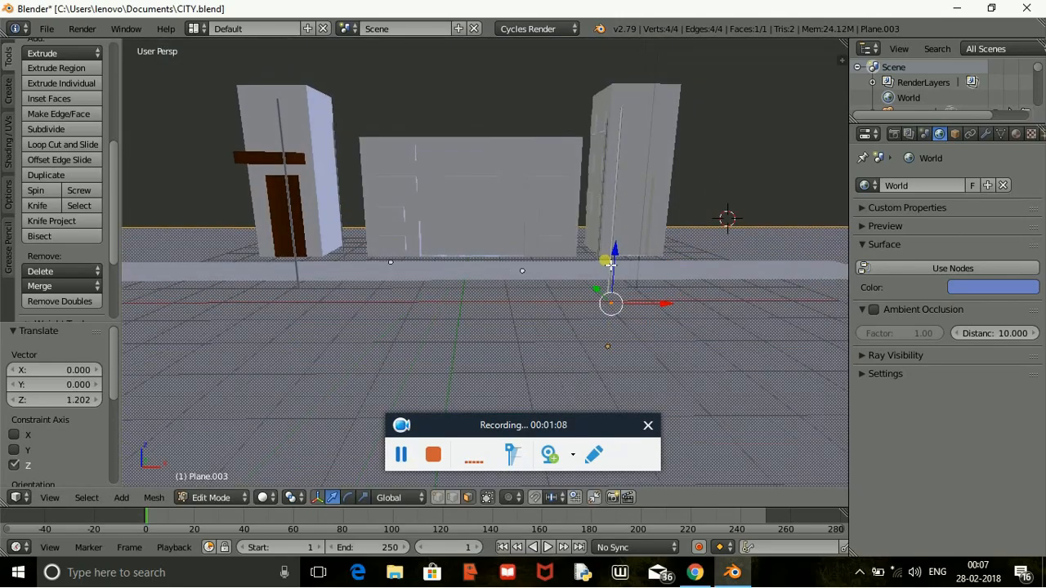
pyautogui.moveTo(616, 250); pyautogui.dragTo(632, 232)
pyautogui.moveTo(623, 283)
pyautogui.mouseDown(button='middle')
pyautogui.moveTo(518, 327)
pyautogui.moveTo(491, 312)
pyautogui.moveTo(641, 283)
pyautogui.mouseUp(button='middle')
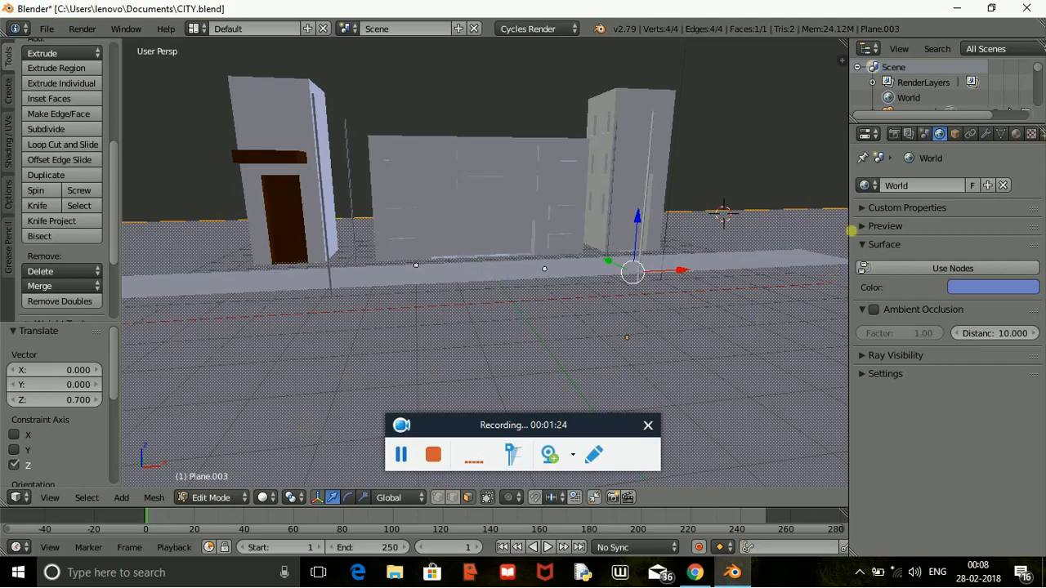
# Step: Add a new material to the ground plane, set its diffuse color to bright green and assign it to the selected face
pyautogui.click(1016, 134)
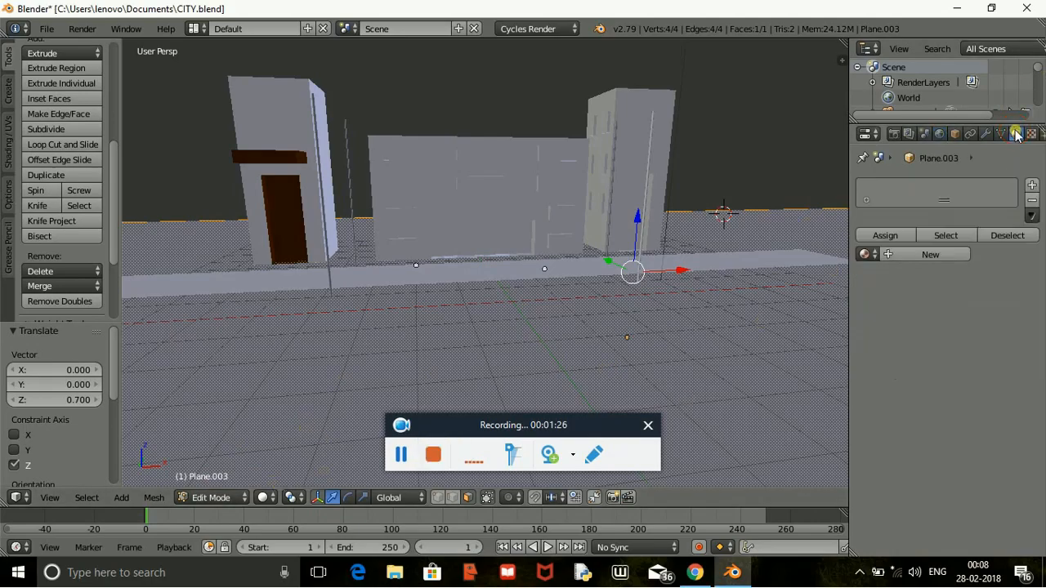
pyautogui.click(915, 256)
pyautogui.click(963, 365)
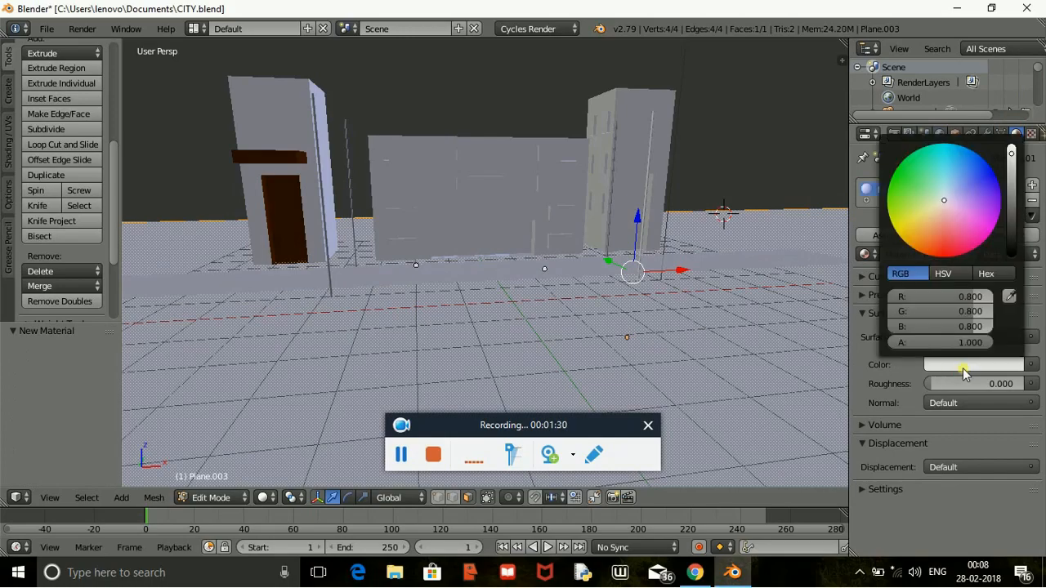
pyautogui.click(909, 194)
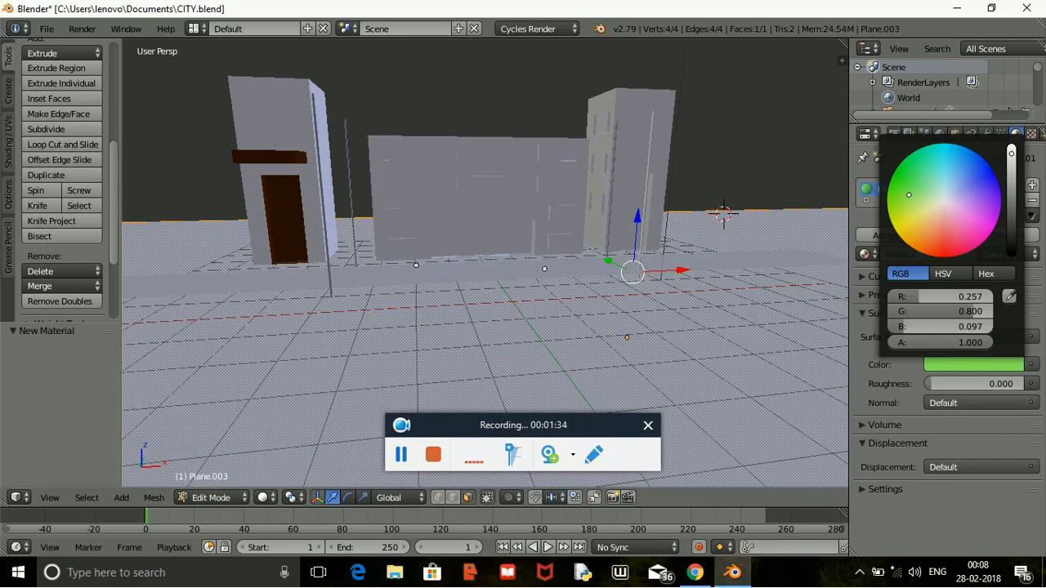
pyautogui.moveTo(909, 201); pyautogui.dragTo(916, 193)
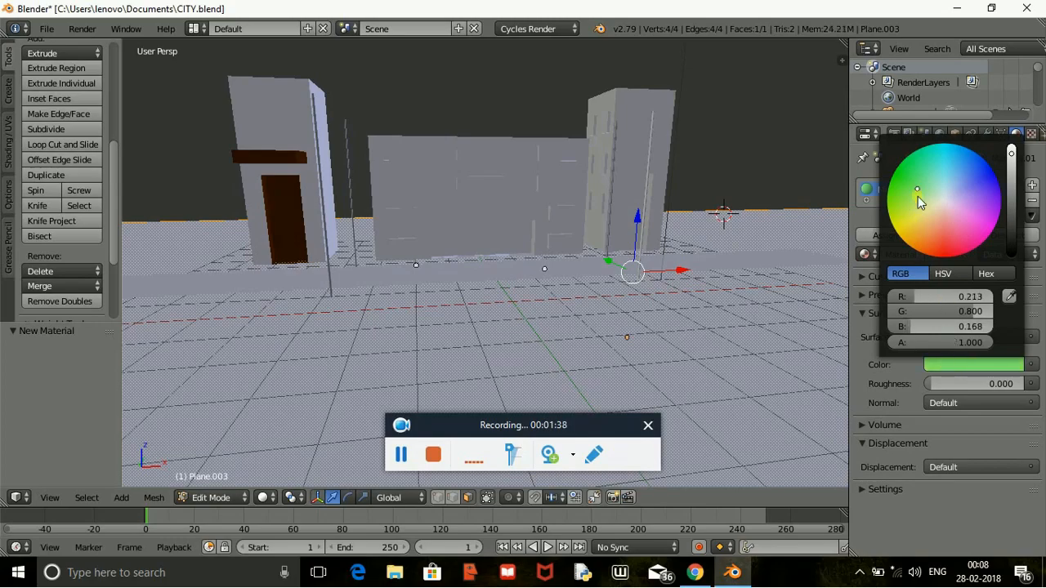
pyautogui.moveTo(917, 188); pyautogui.dragTo(899, 187)
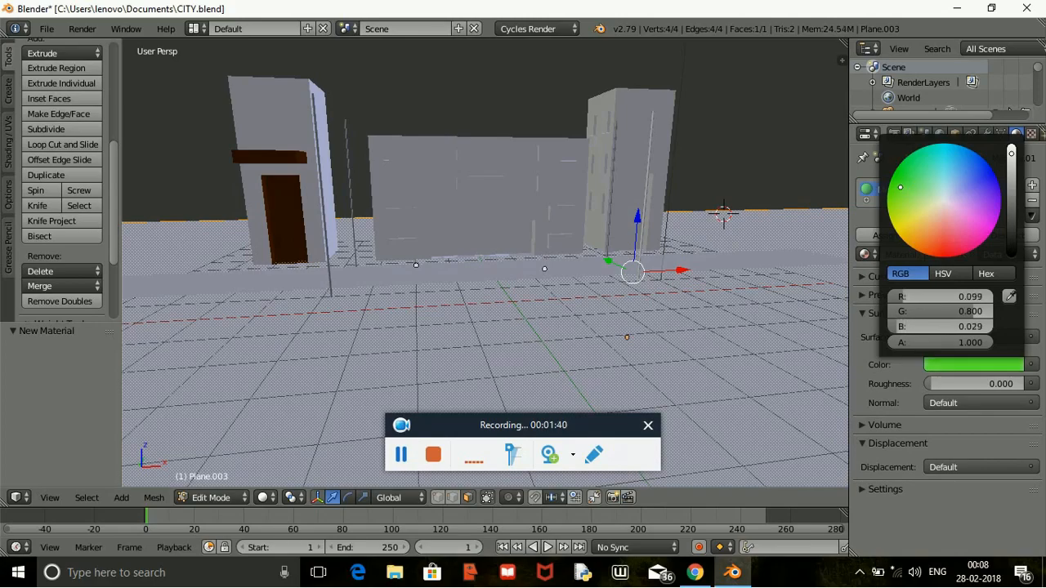
pyautogui.click(964, 365)
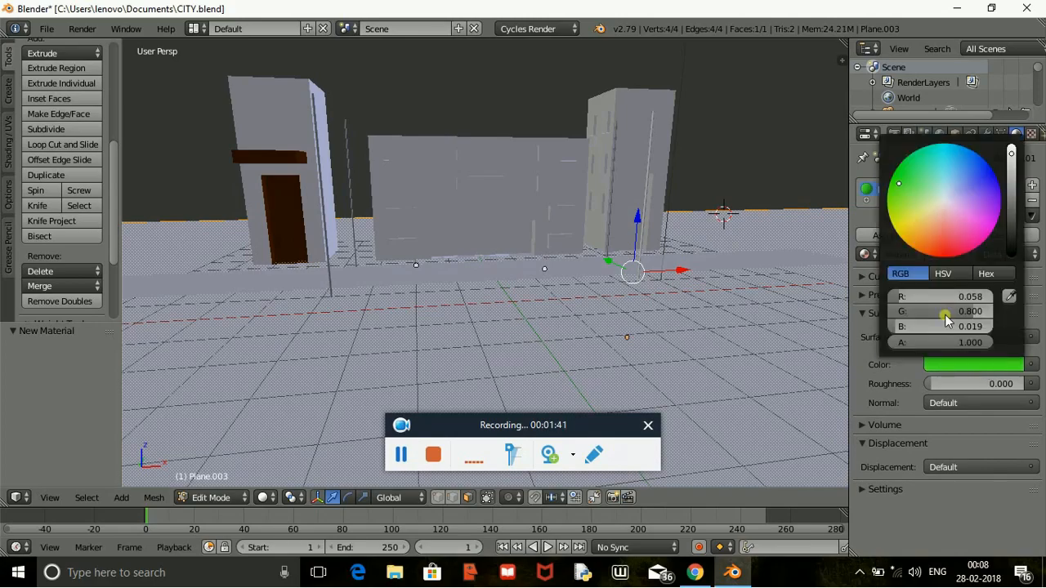
pyautogui.click(885, 236)
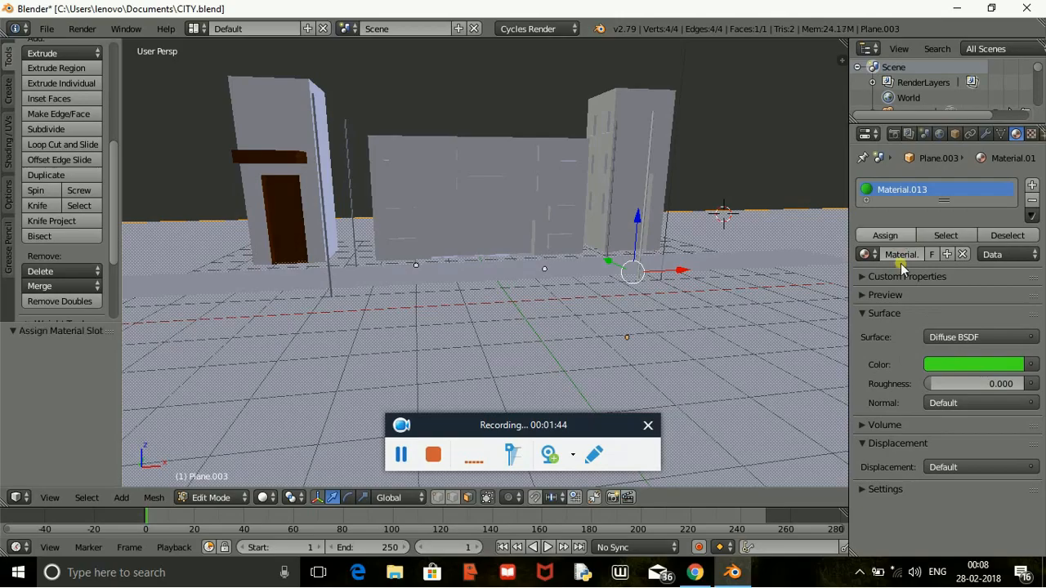
# Step: Return to Object Mode, select the camera and move it along the global Y axis toward the road
pyautogui.click(401, 454)
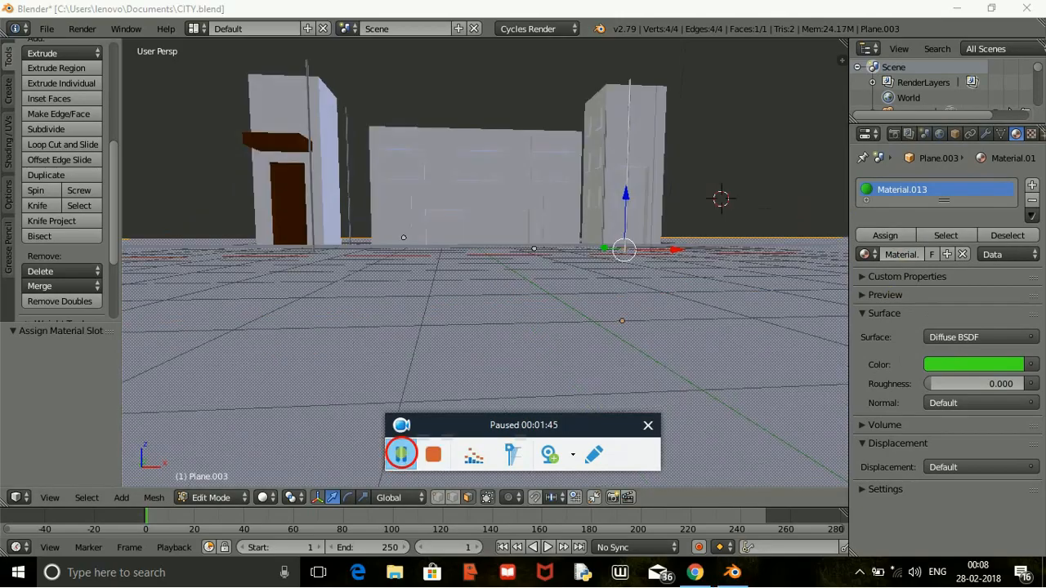
pyautogui.click(402, 454)
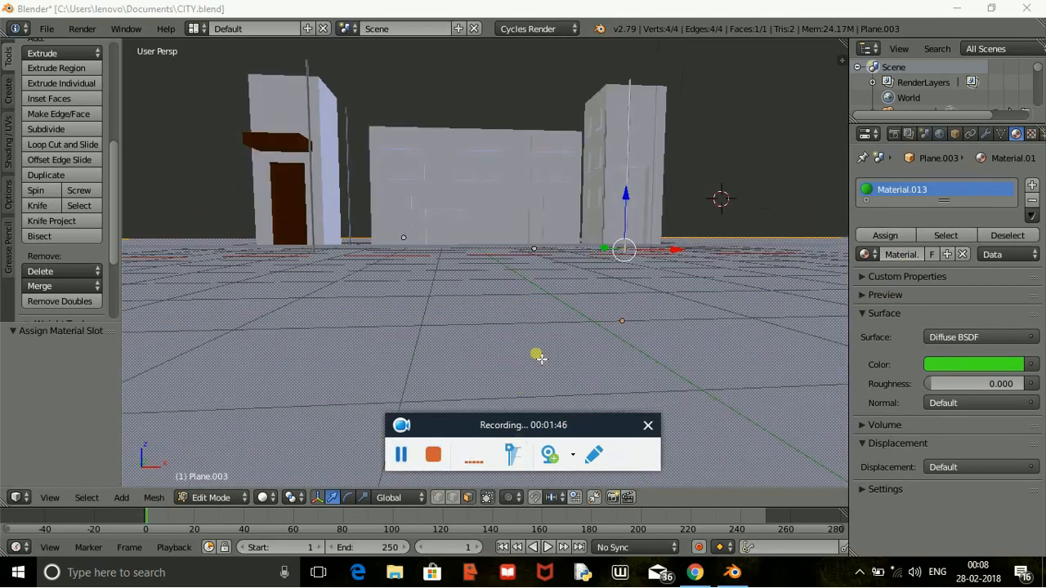
pyautogui.moveTo(466, 322); pyautogui.dragTo(782, 275, button='middle')
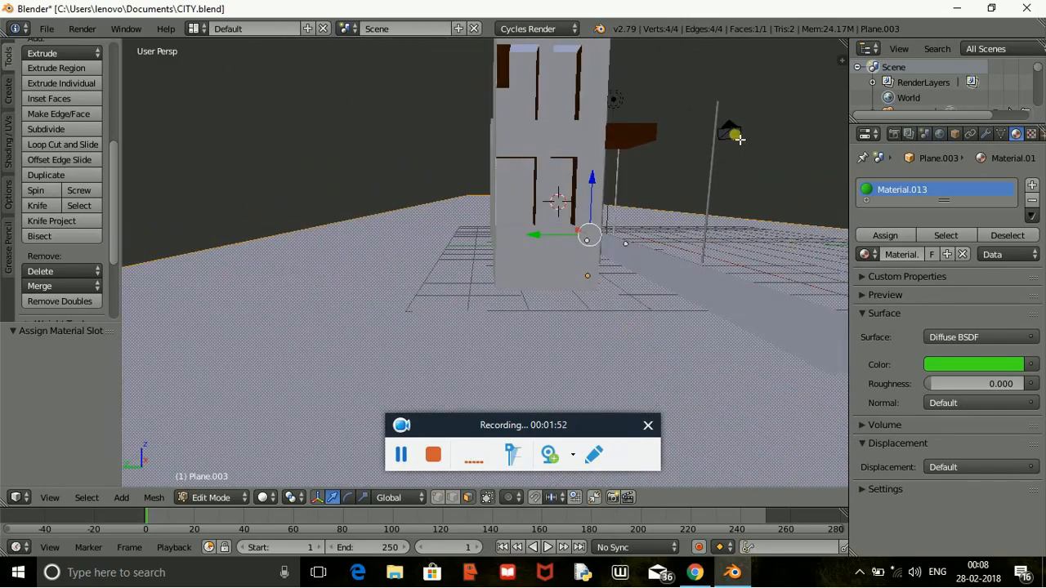
pyautogui.moveTo(748, 154); pyautogui.dragTo(727, 147, button='middle')
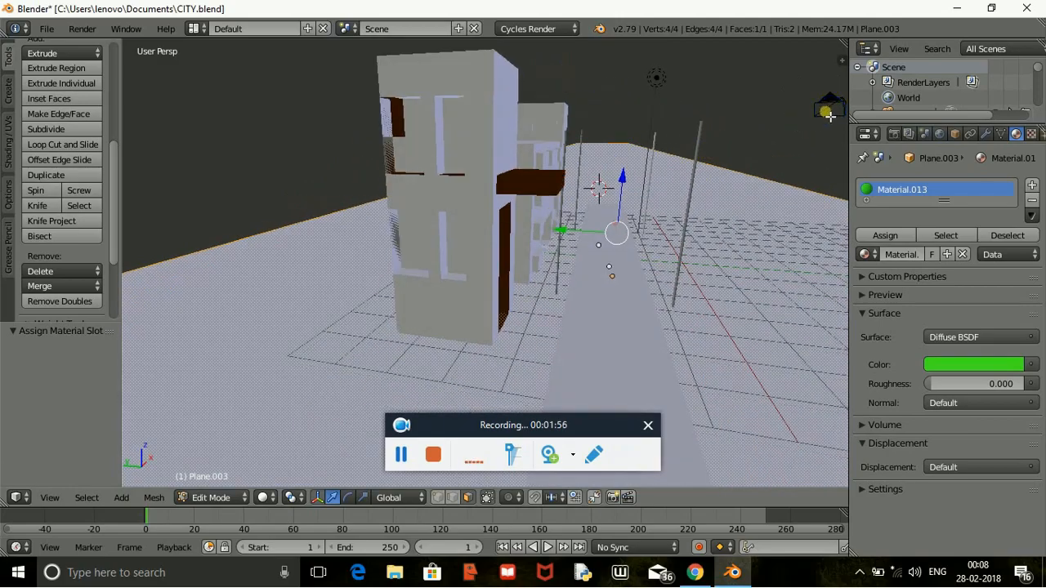
pyautogui.click(209, 499)
pyautogui.click(219, 484)
pyautogui.rightClick(835, 111)
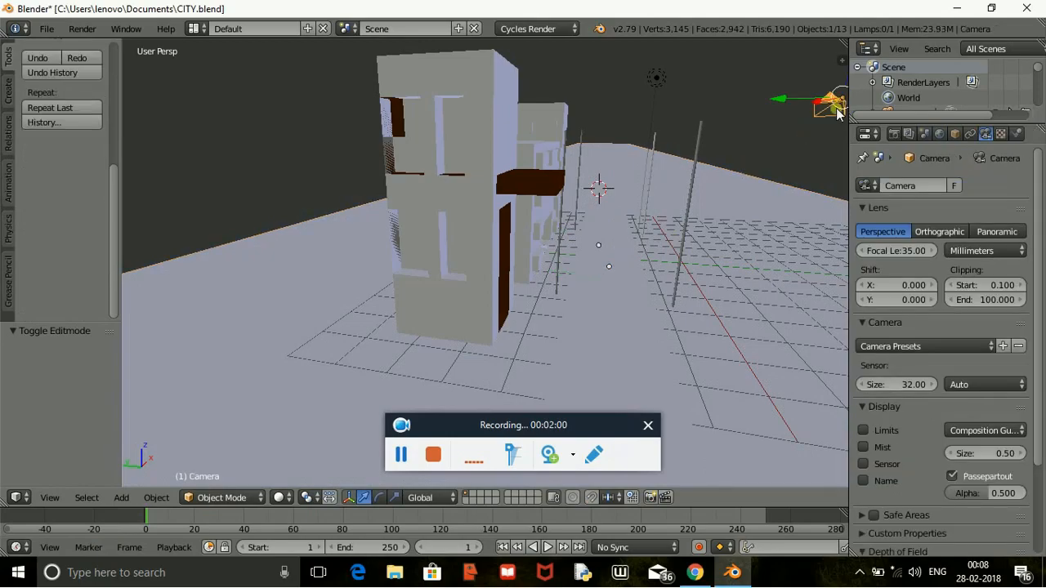
pyautogui.press('g')
pyautogui.press('y')
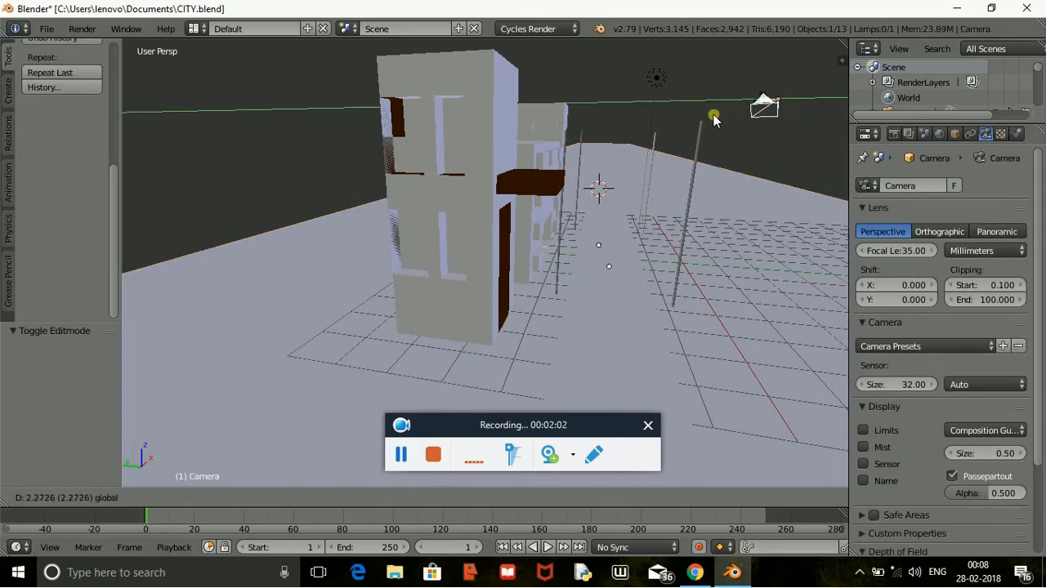
pyautogui.click(749, 107)
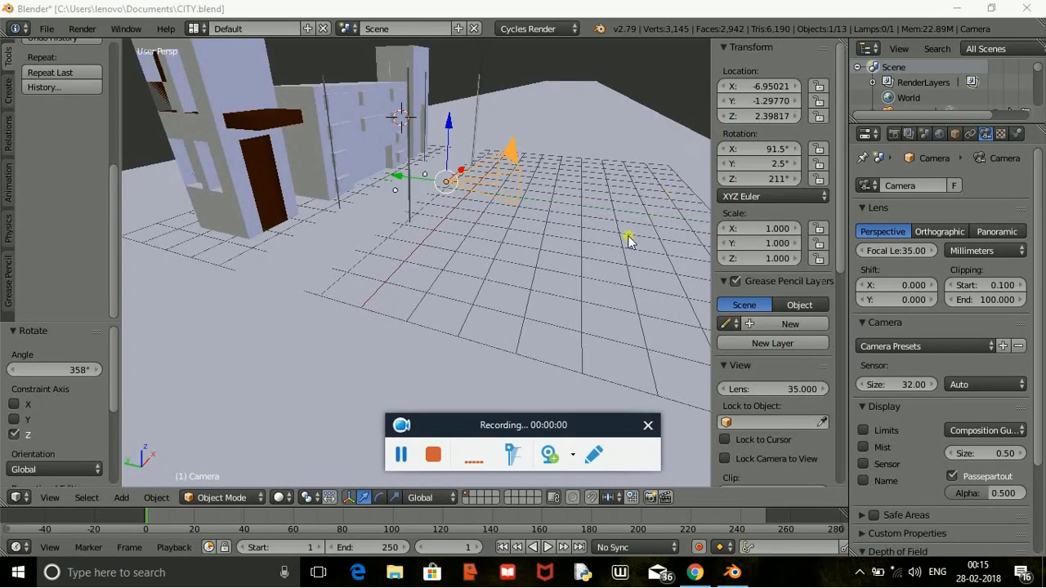
# Step: Rotate the camera about 121° around the global Z axis so it faces along the buildings
pyautogui.moveTo(556, 245); pyautogui.dragTo(572, 223, button='middle')
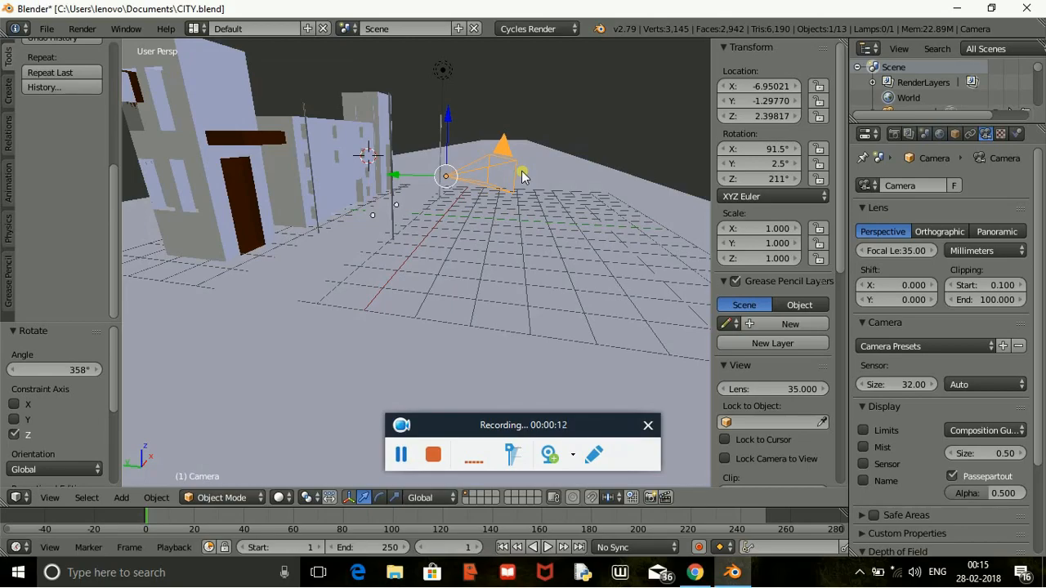
pyautogui.press('r')
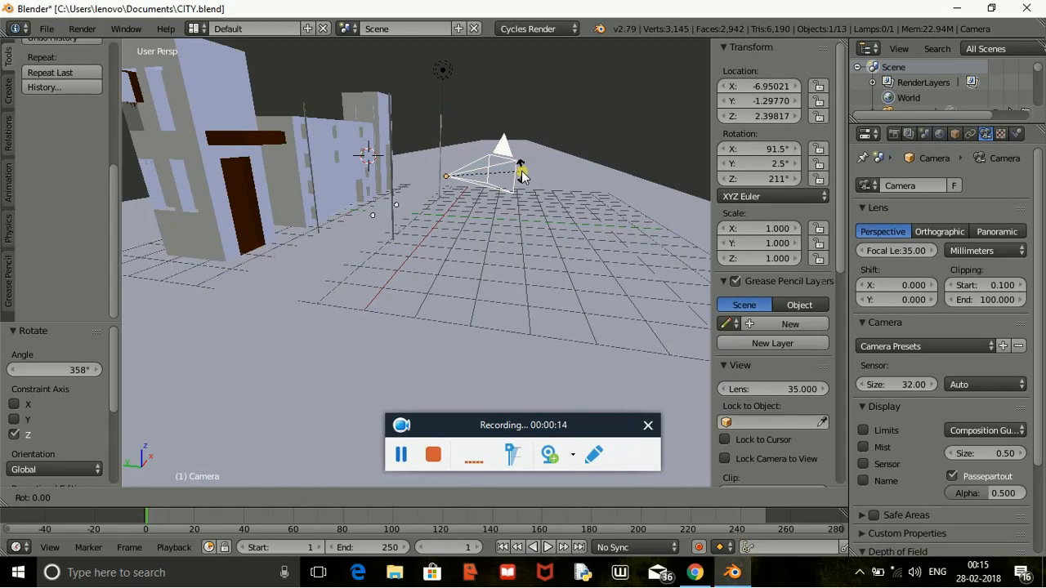
pyautogui.press('z')
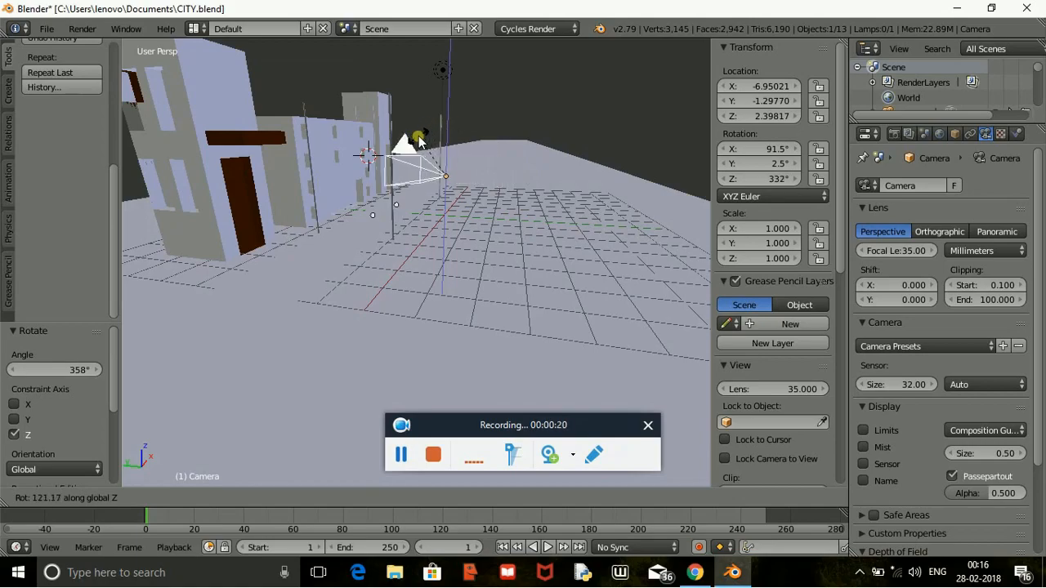
pyautogui.click(419, 142)
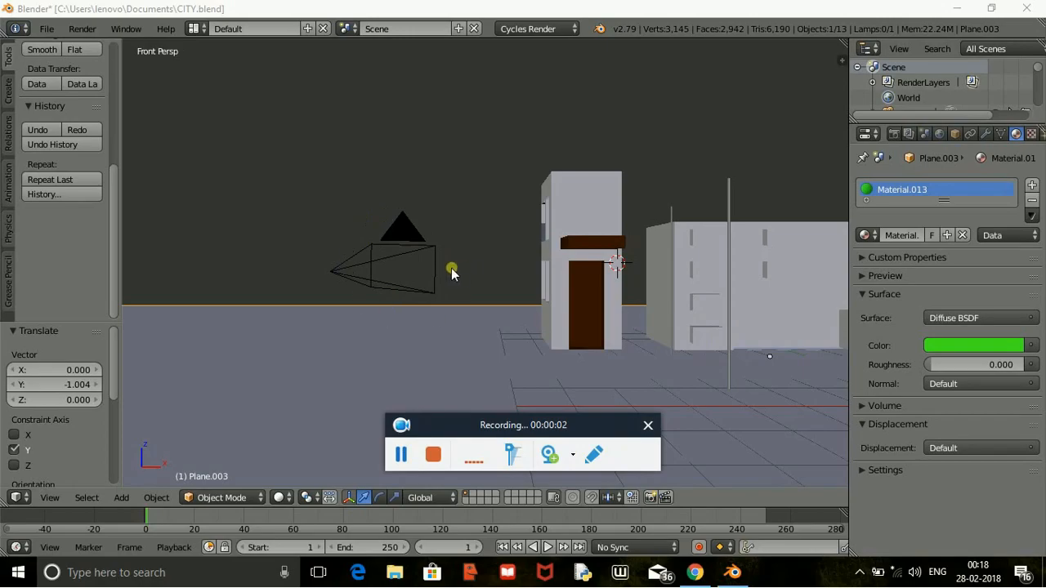
# Step: Look through the camera and turn on Lock Camera to View
pyautogui.click(407, 275)
pyautogui.press('KP_0')
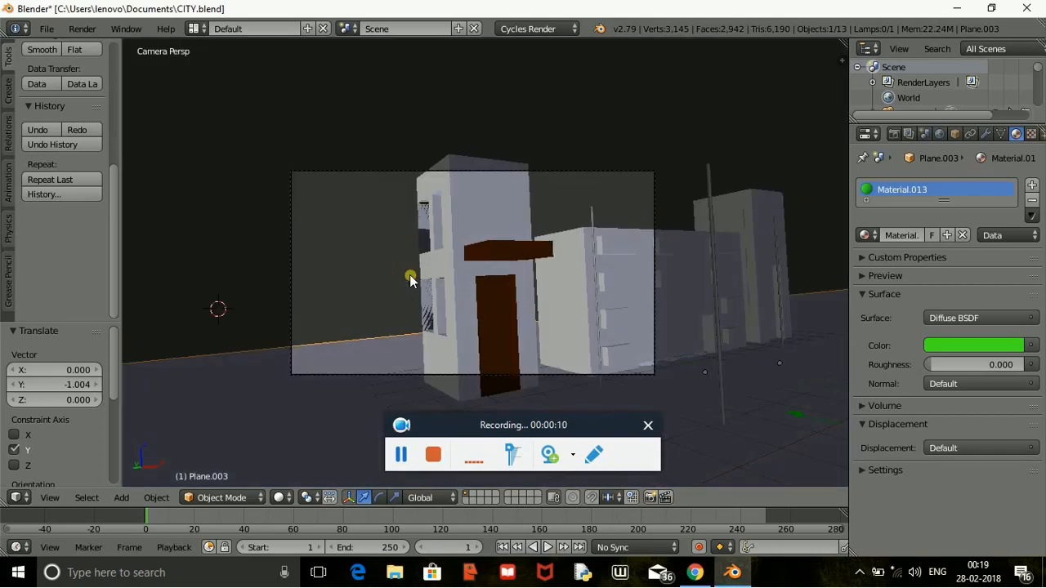
pyautogui.press('n')
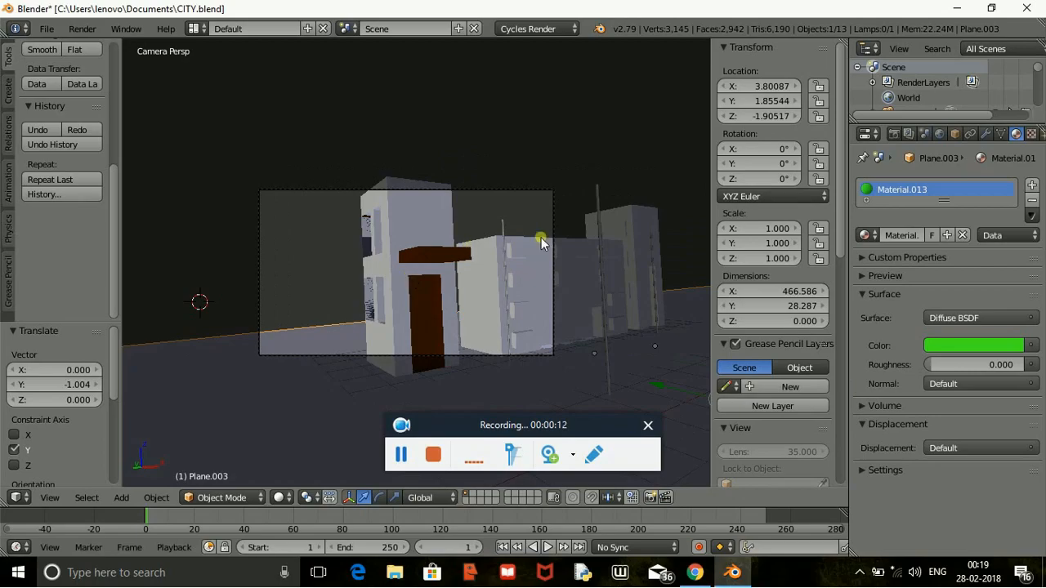
pyautogui.scroll(-5, 709, 294)
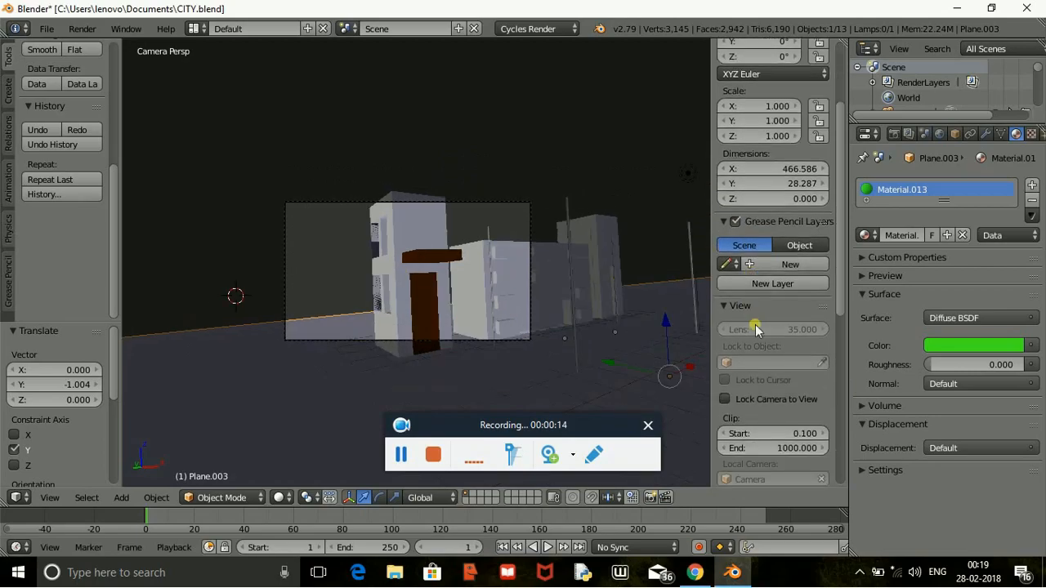
pyautogui.scroll(-5, 755, 324)
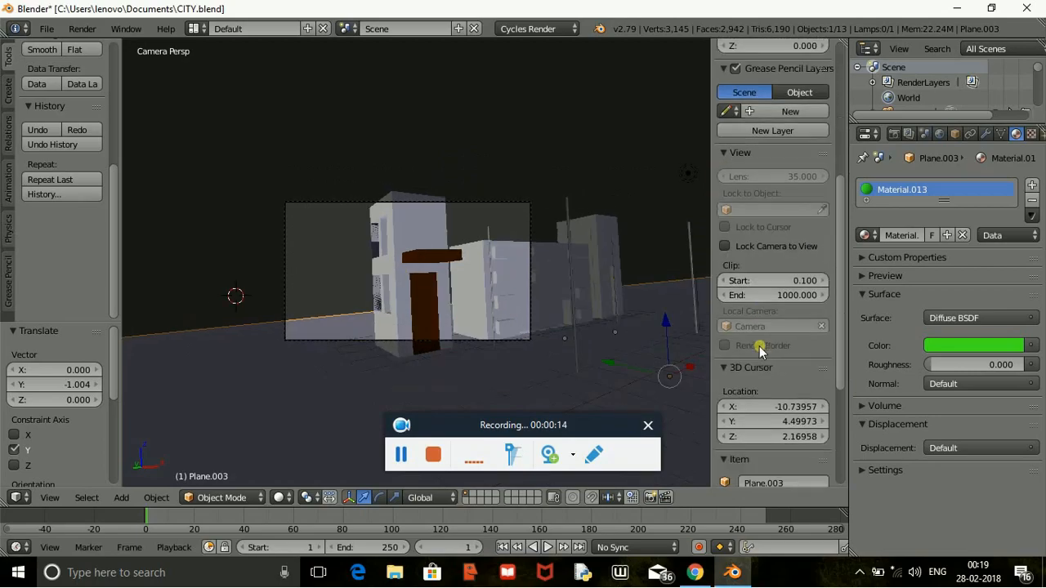
pyautogui.click(789, 262)
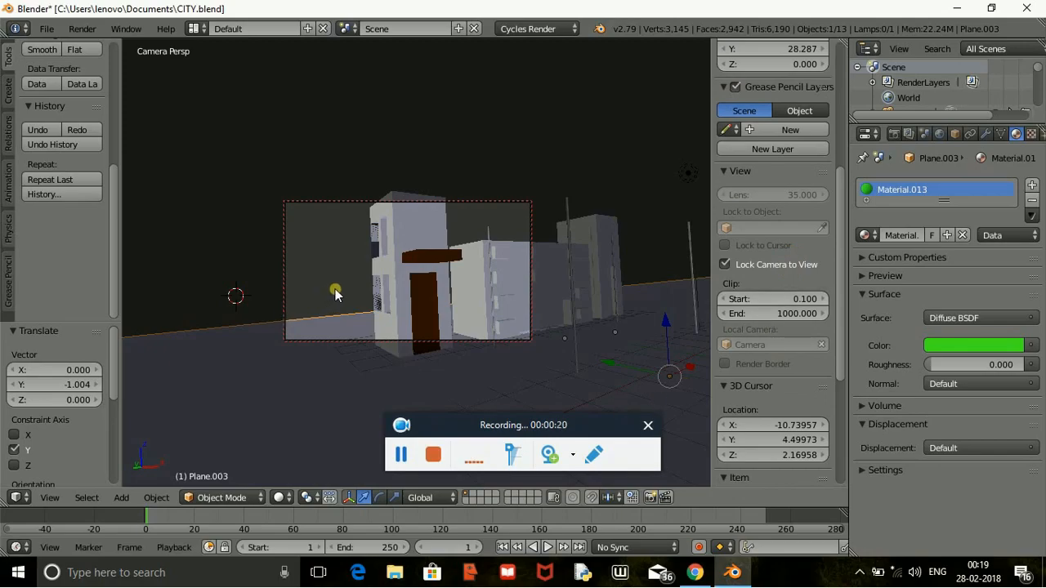
# Step: Reposition the locked camera so its frame looks down the street along the row of buildings
pyautogui.moveTo(433, 281); pyautogui.dragTo(397, 275, button='middle')
pyautogui.moveTo(466, 283); pyautogui.dragTo(495, 272, button='middle')
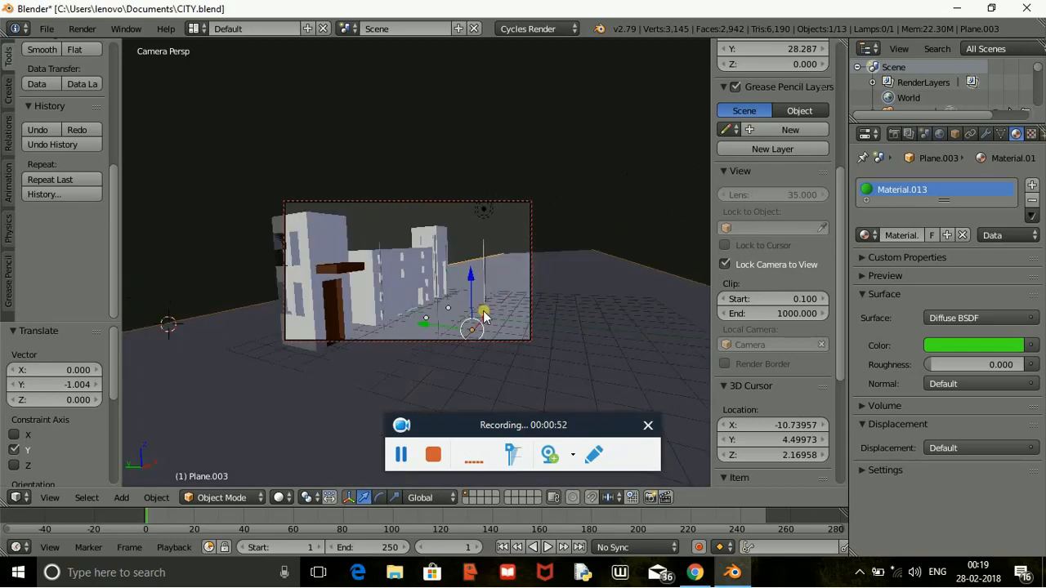
pyautogui.moveTo(479, 286); pyautogui.dragTo(485, 274, button='middle')
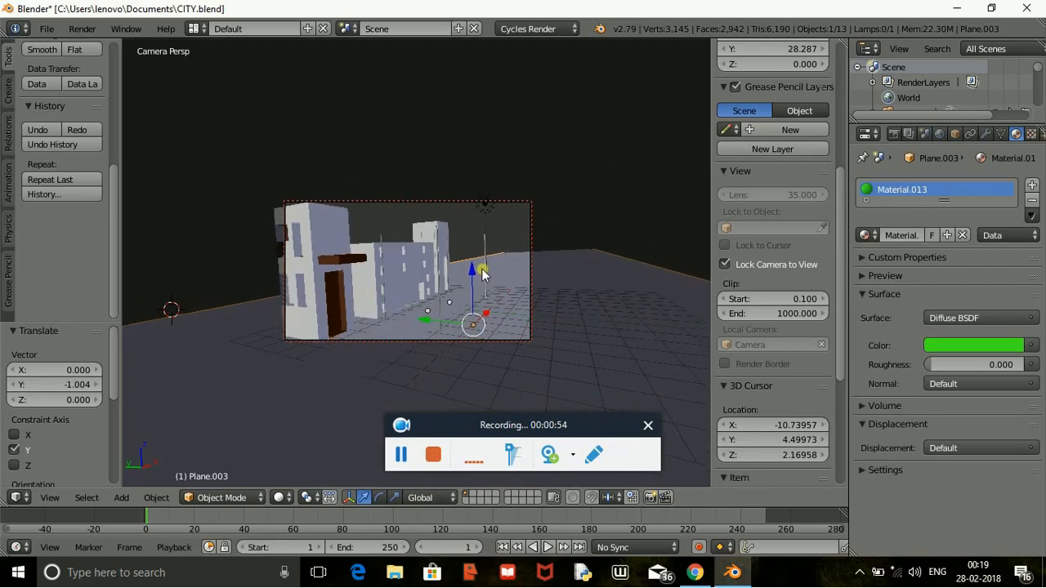
# Step: Add a mesh plane in the front view and move it up above the buildings
pyautogui.click(409, 460)
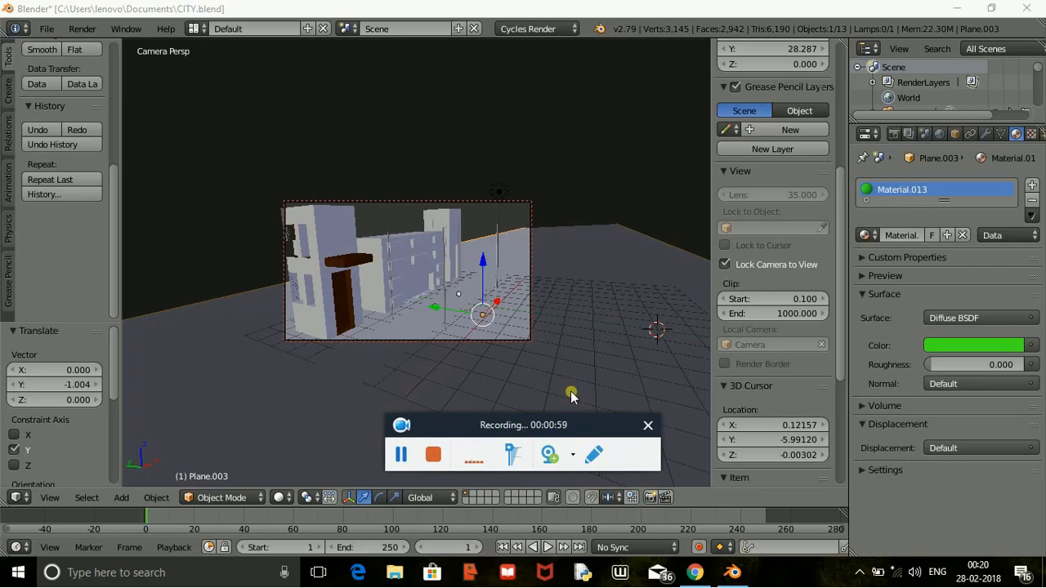
pyautogui.click(635, 277)
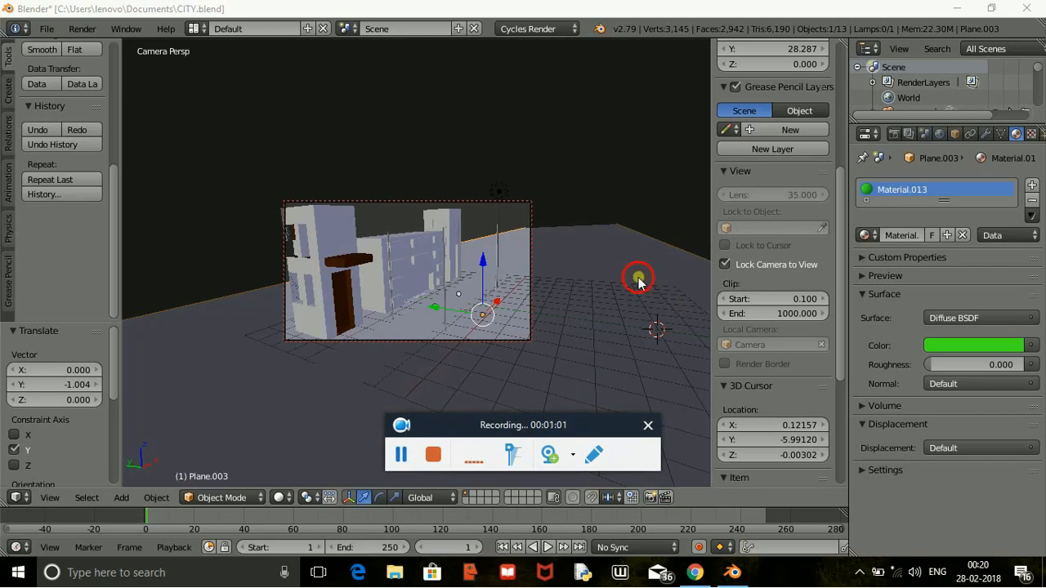
pyautogui.press('KP_1')
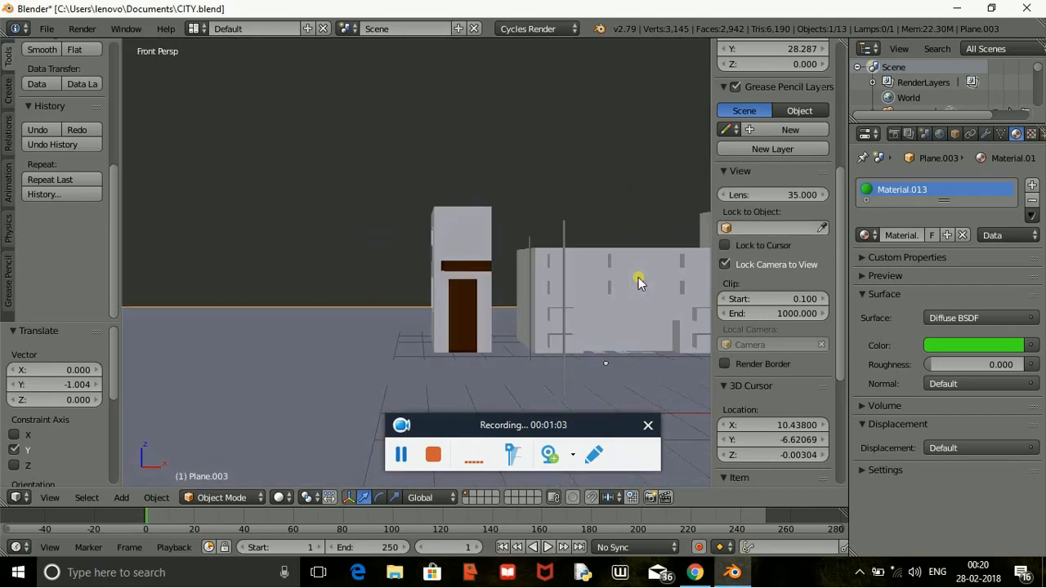
pyautogui.scroll(-3, 638, 277)
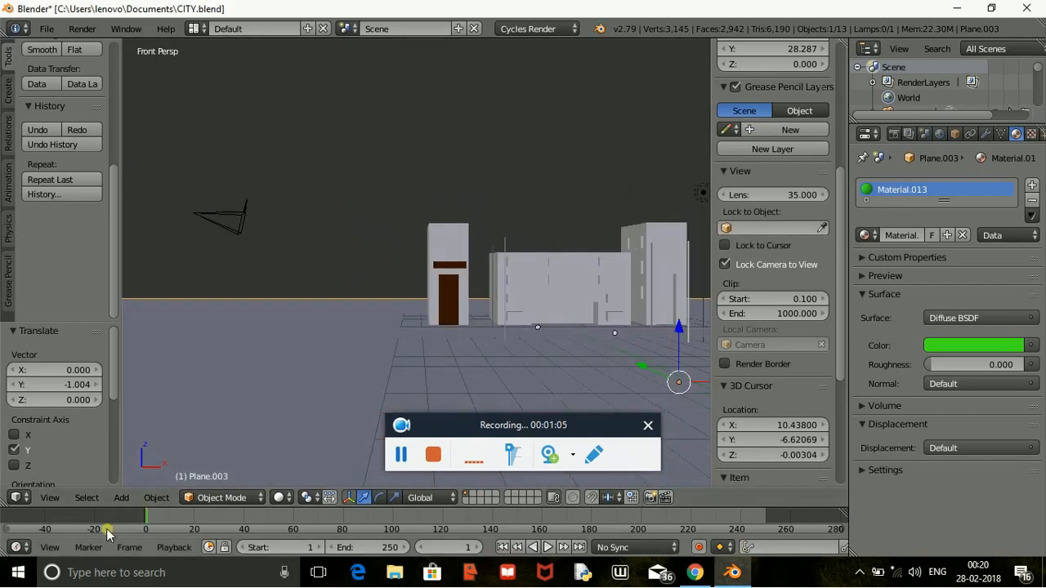
pyautogui.click(121, 498)
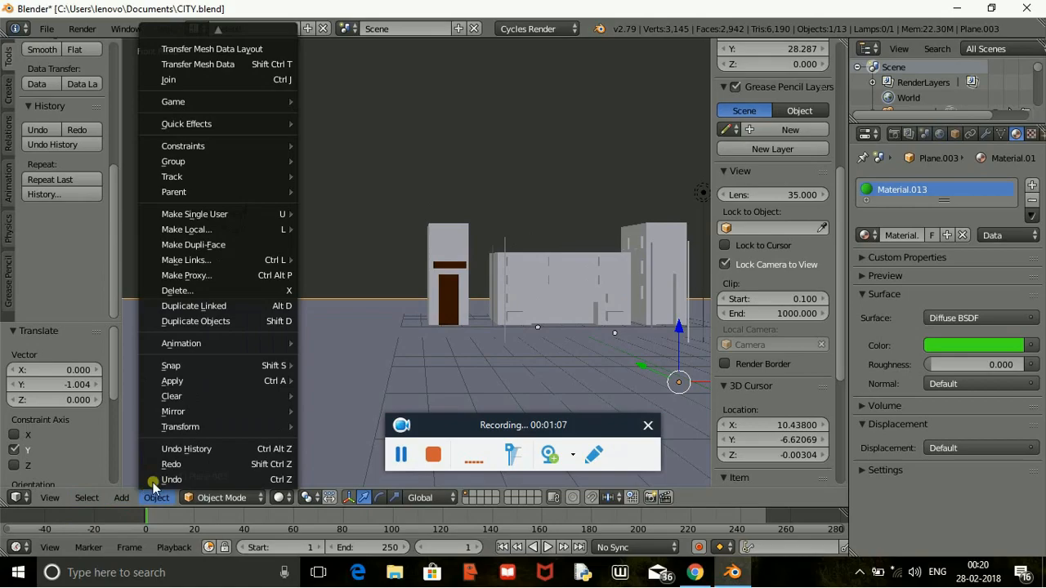
pyautogui.moveTo(135, 487)
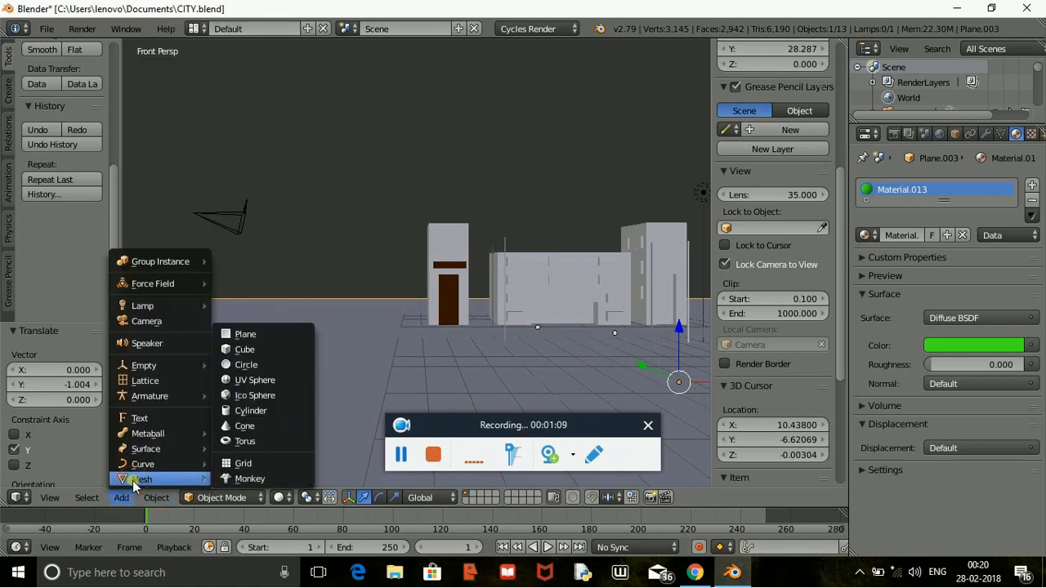
pyautogui.click(237, 333)
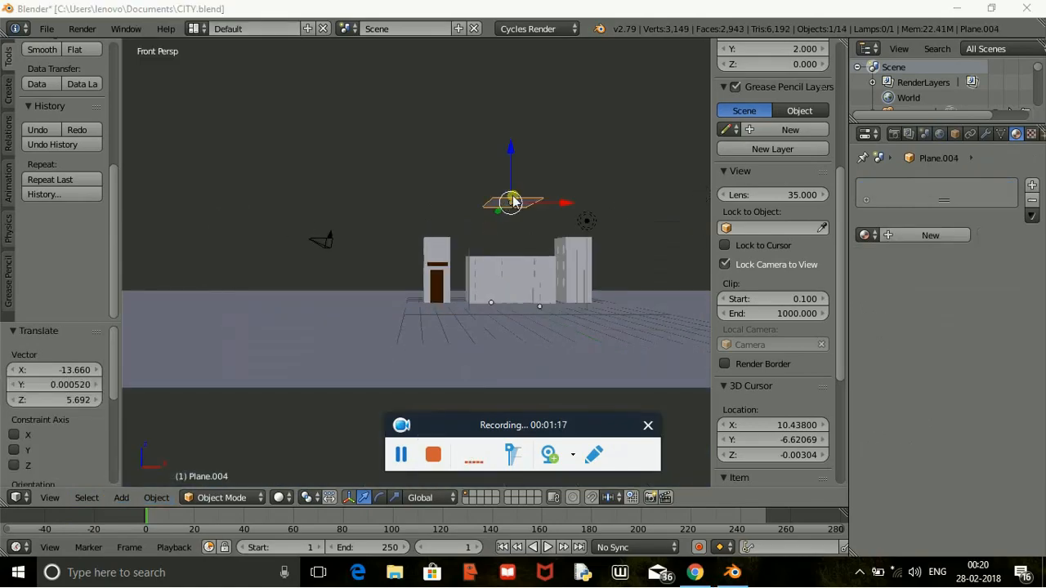
pyautogui.moveTo(512, 201); pyautogui.dragTo(462, 195)
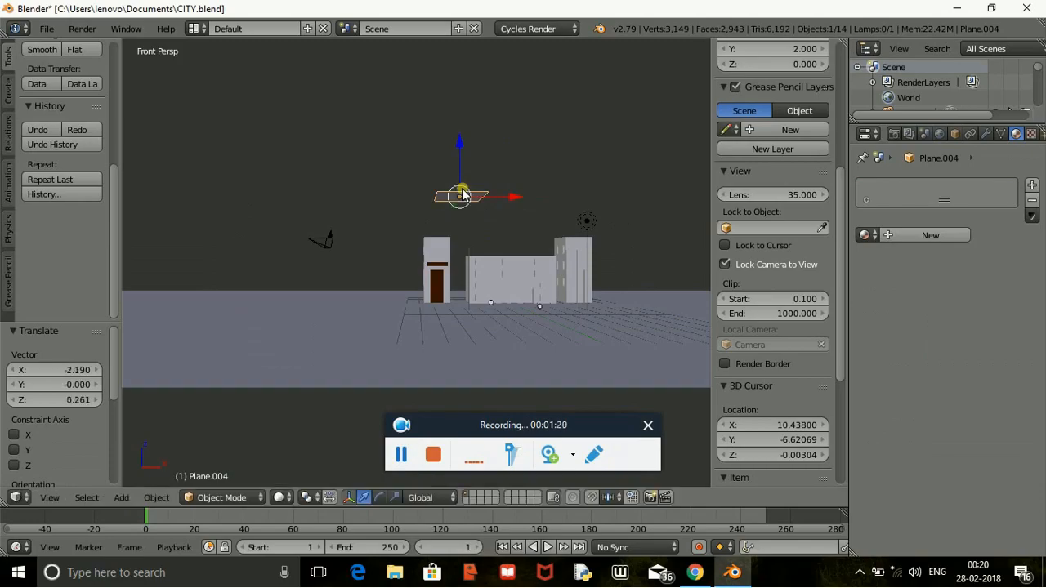
# Step: Stretch the plane along X, scale it by about 5.169 along Y, and move it about -7.036 along X
pyautogui.press('s')
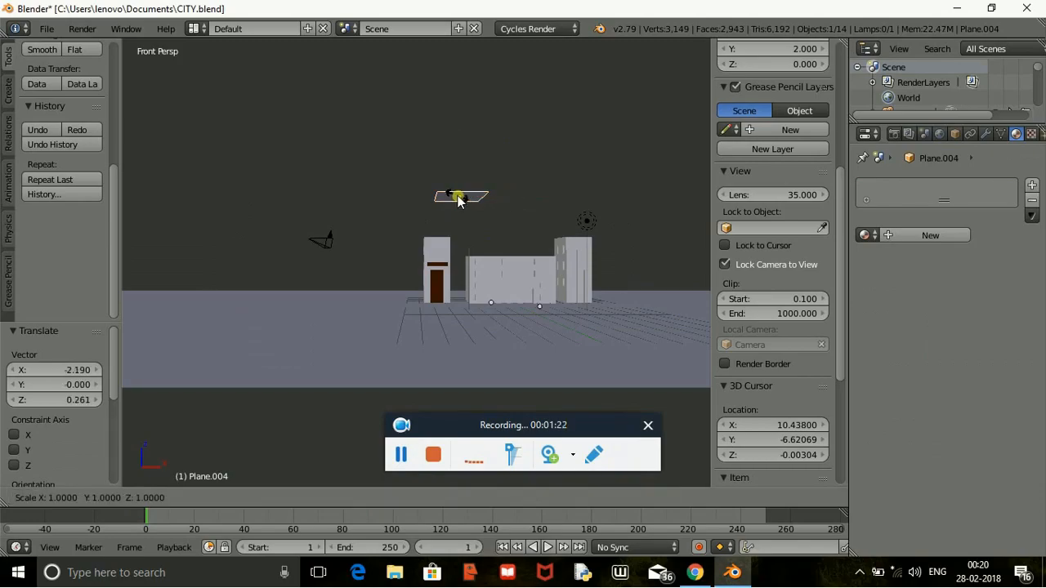
pyautogui.press('x')
pyautogui.click(474, 206)
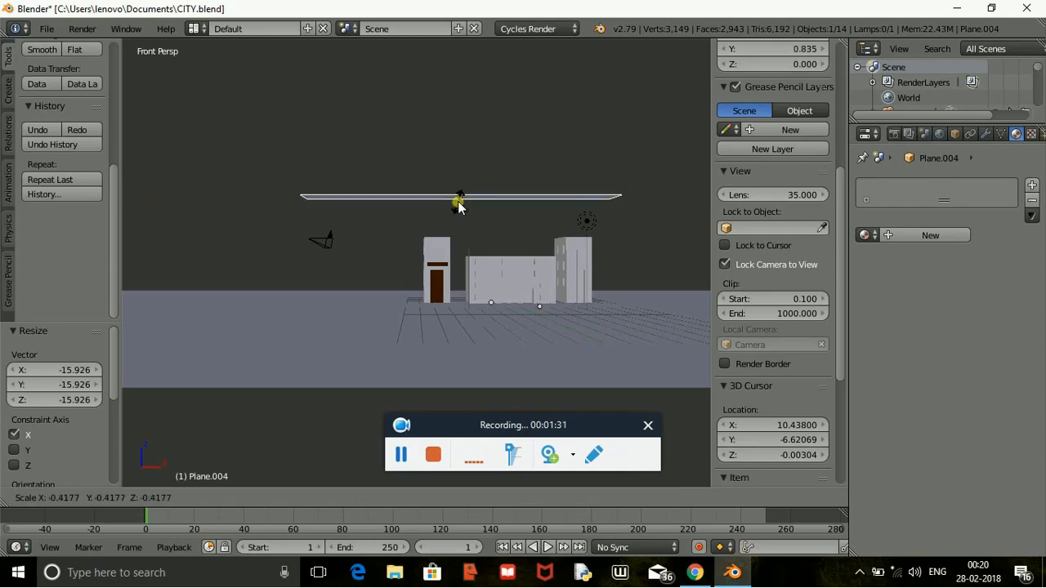
pyautogui.click(458, 207)
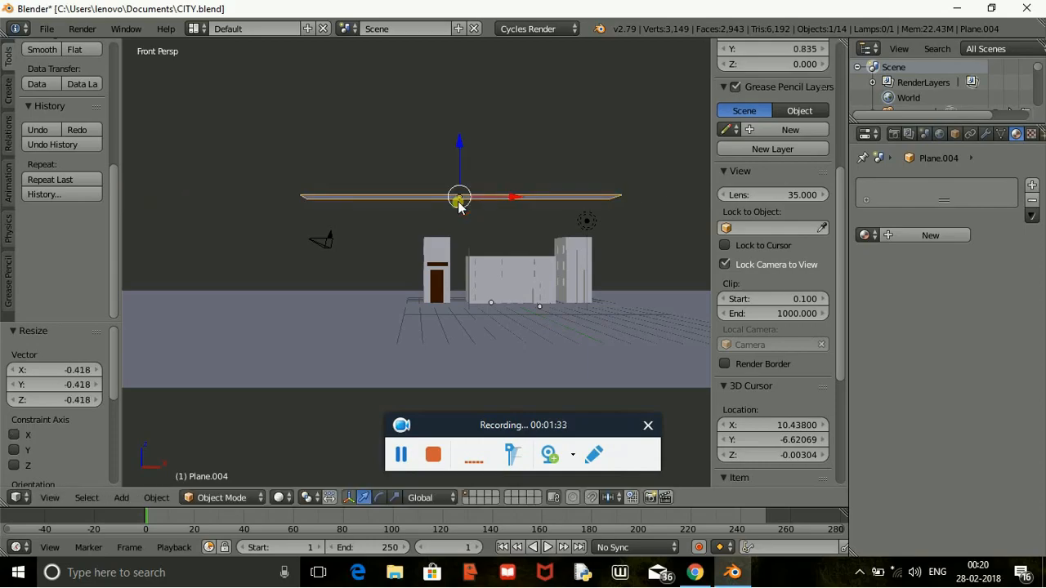
pyautogui.press('s')
pyautogui.press('y')
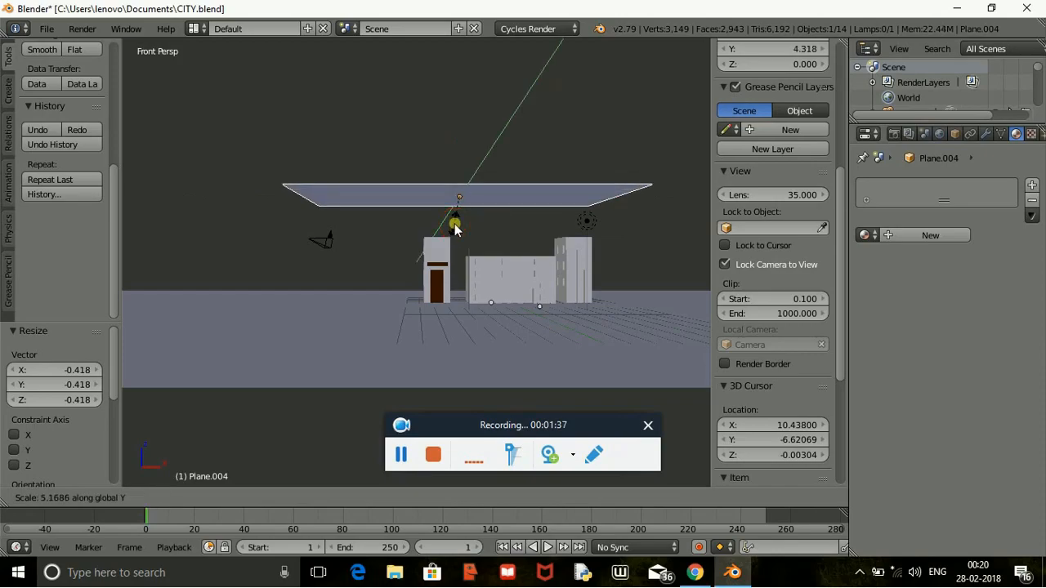
pyautogui.click(455, 227)
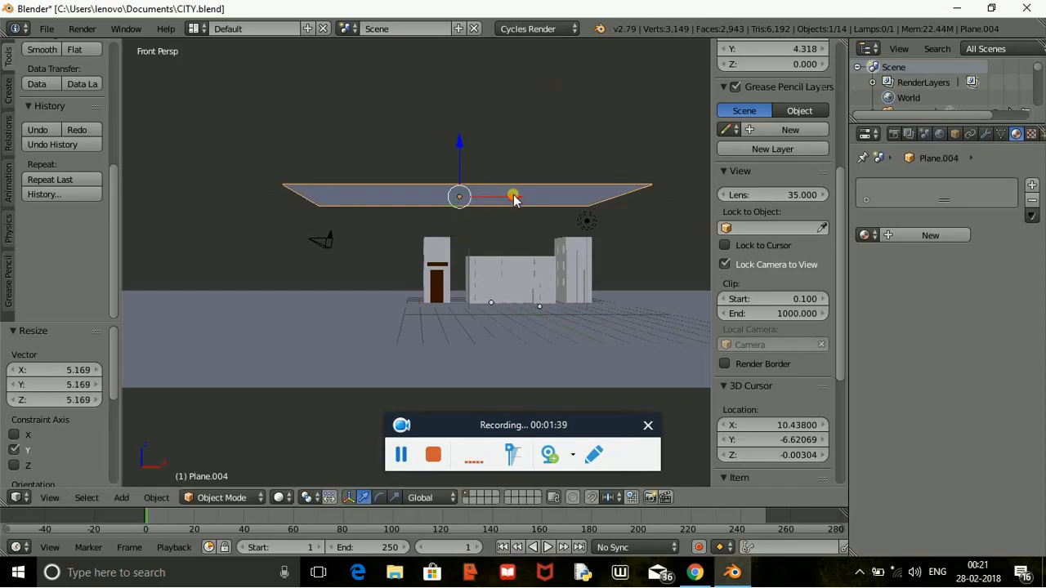
pyautogui.moveTo(513, 199); pyautogui.dragTo(347, 210)
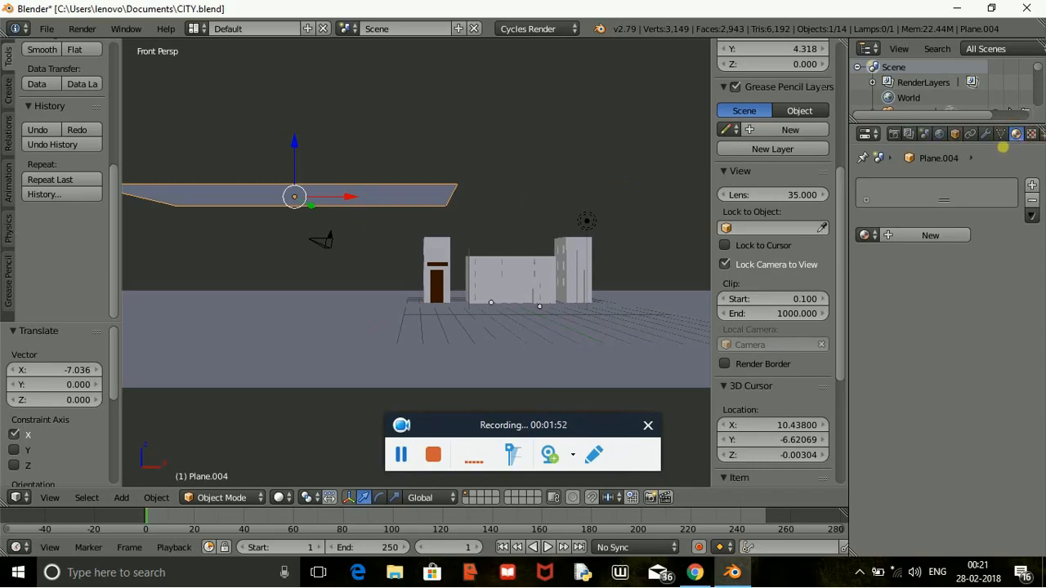
# Step: Create a new material with an Emission surface for the raised plane and assign it to the face in Edit Mode
pyautogui.click(926, 238)
pyautogui.click(967, 320)
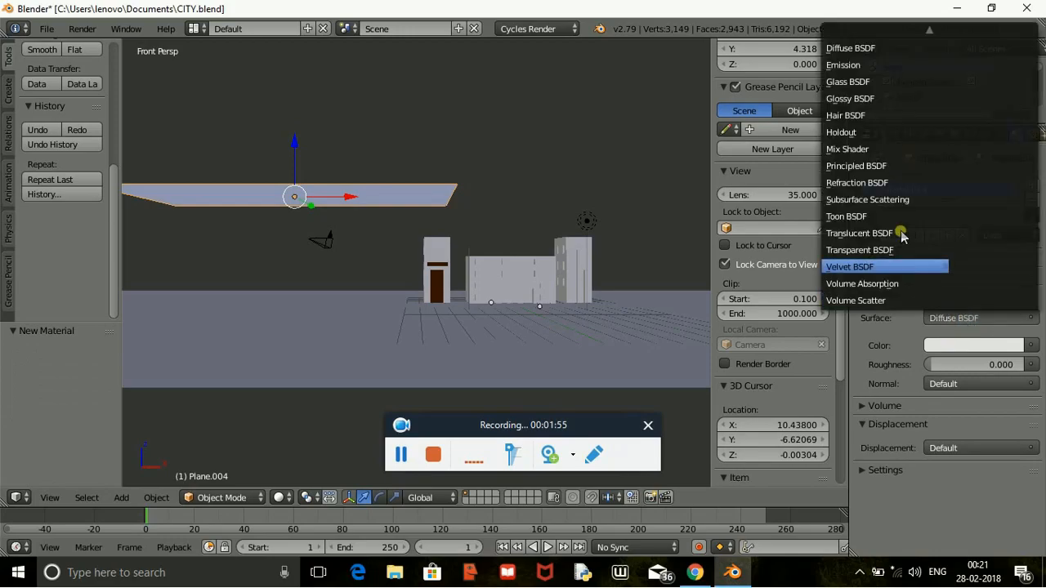
pyautogui.click(850, 65)
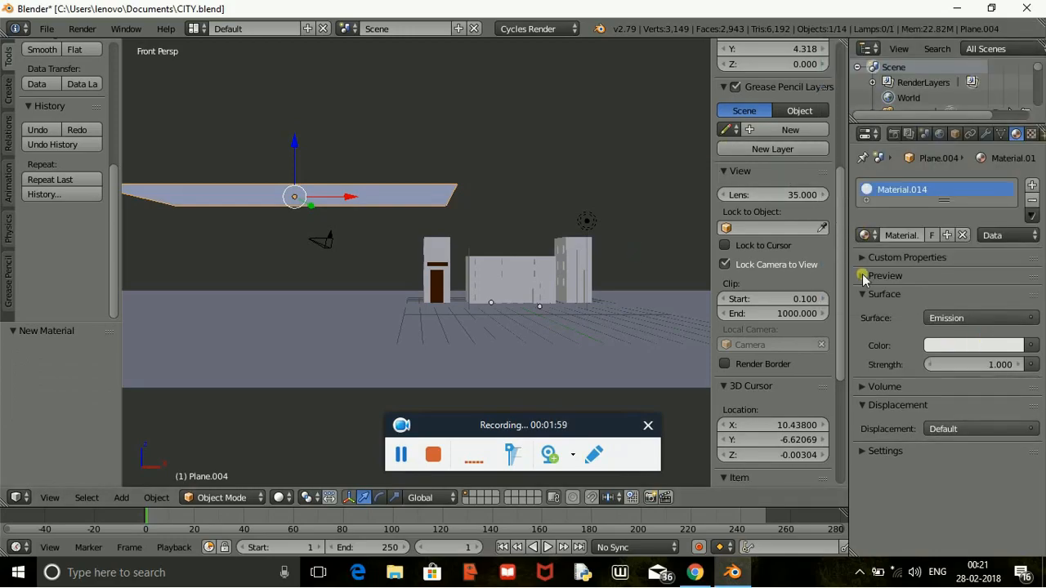
pyautogui.click(241, 500)
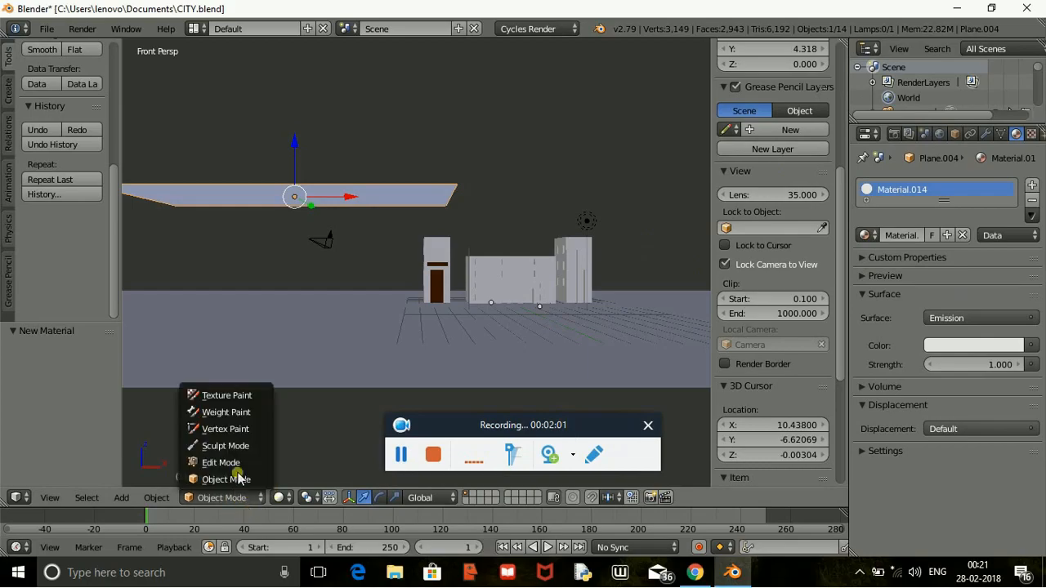
pyautogui.click(224, 463)
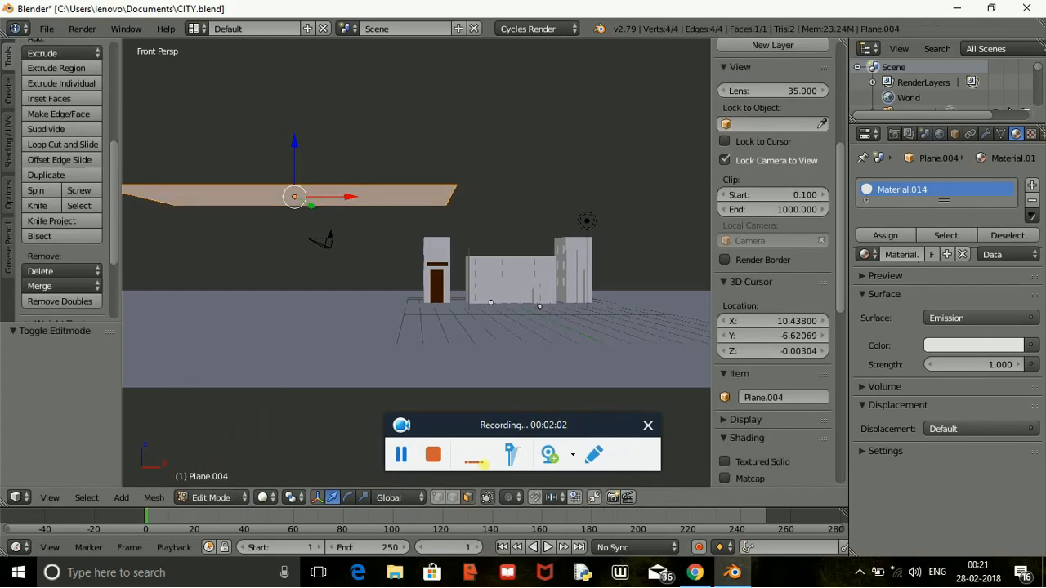
pyautogui.click(886, 236)
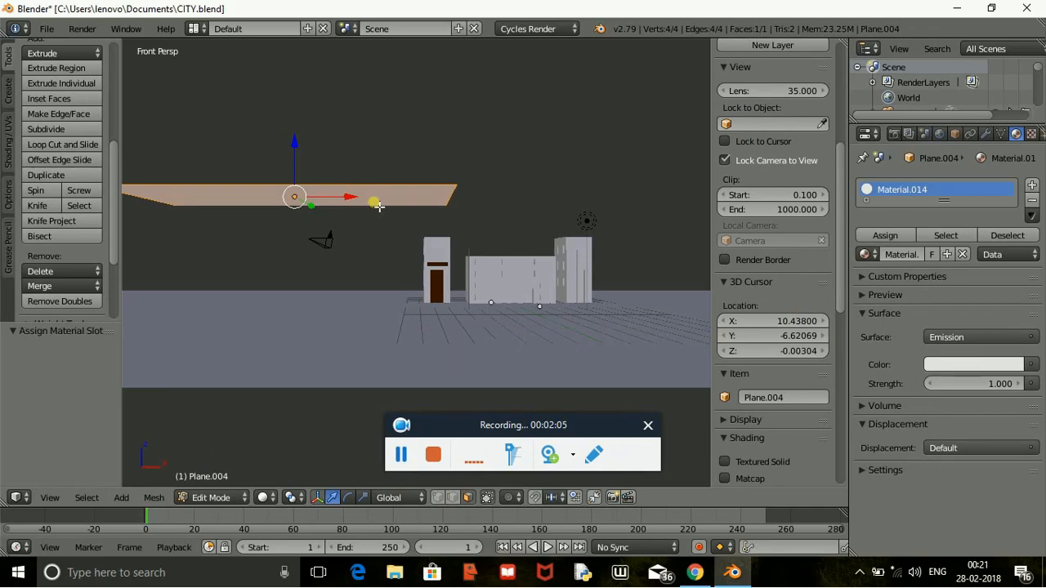
# Step: Rotate the emission plane by about -48.65° in the front view so it tilts toward the buildings
pyautogui.scroll(1, 338, 201)
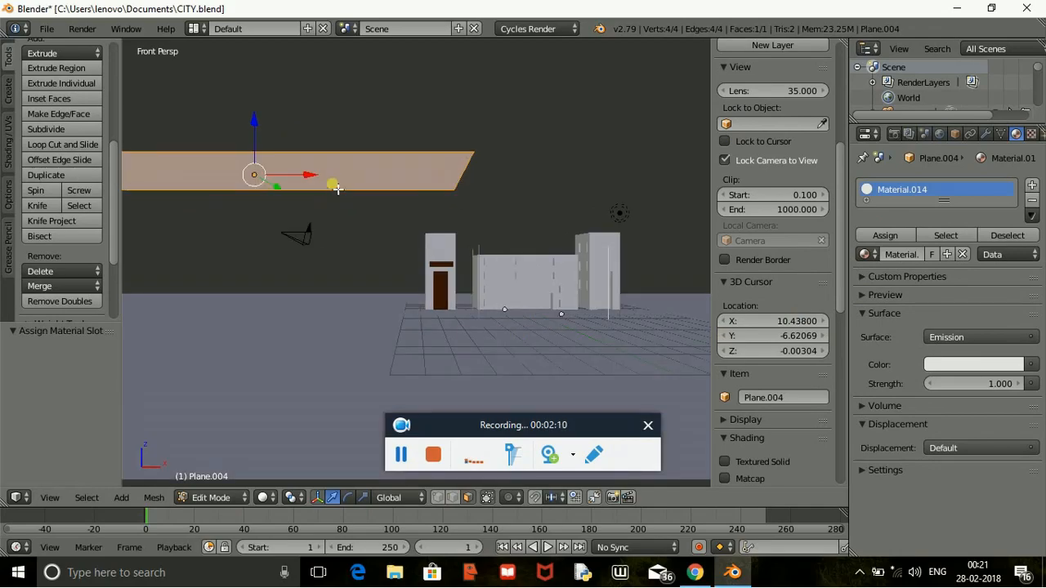
pyautogui.press('r')
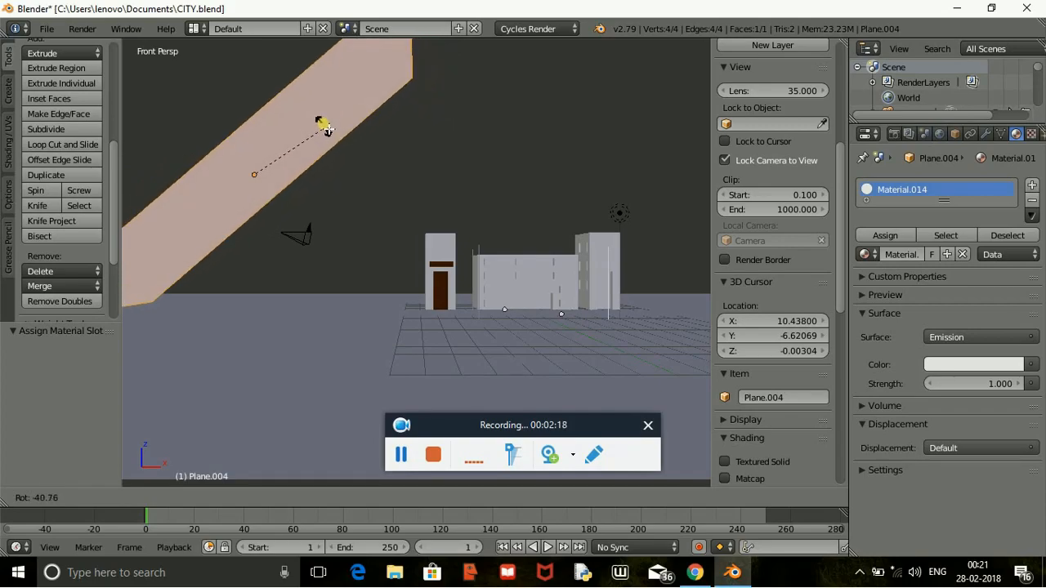
pyautogui.click(320, 115)
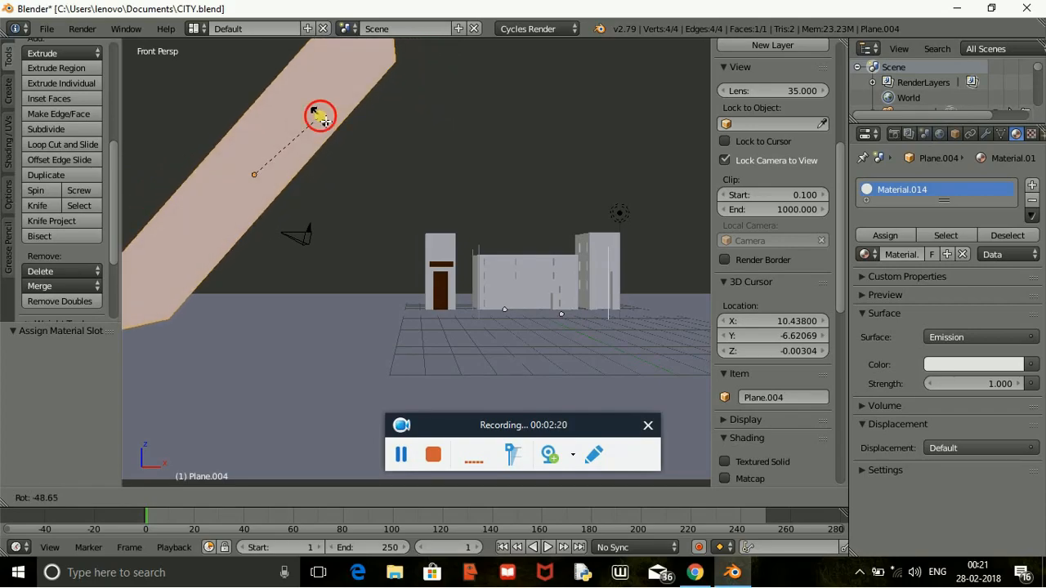
pyautogui.click(401, 454)
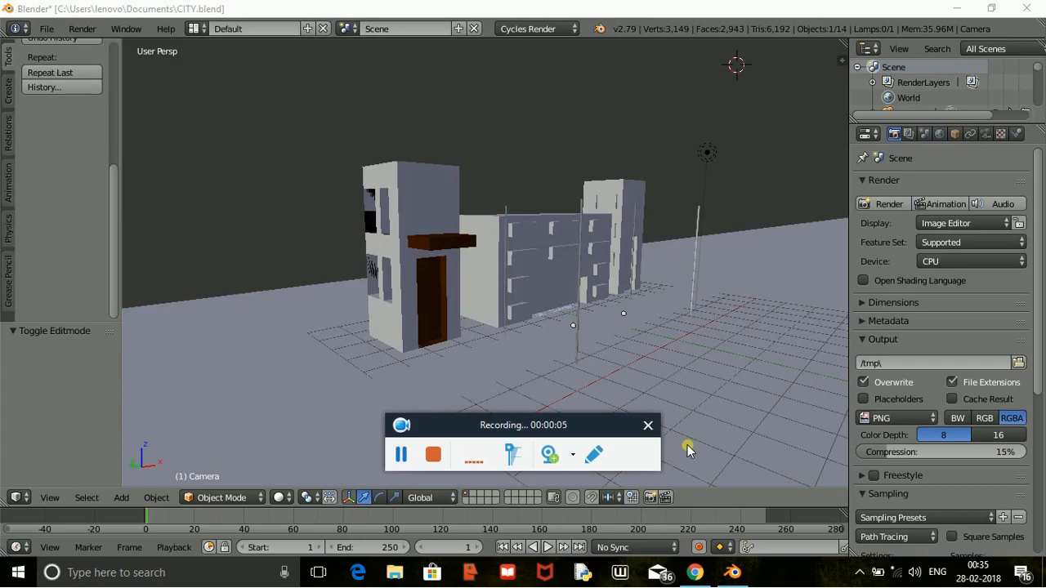
# Step: Check the scene through the camera and from the front, and review the output, sampling and film render settings
pyautogui.rightClick(588, 380)
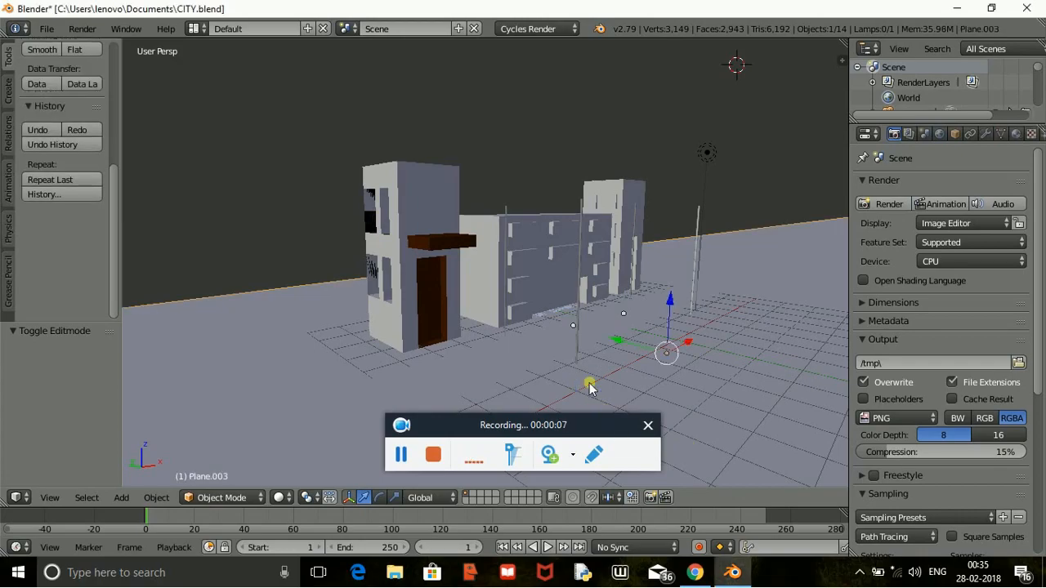
pyautogui.press('KP_0')
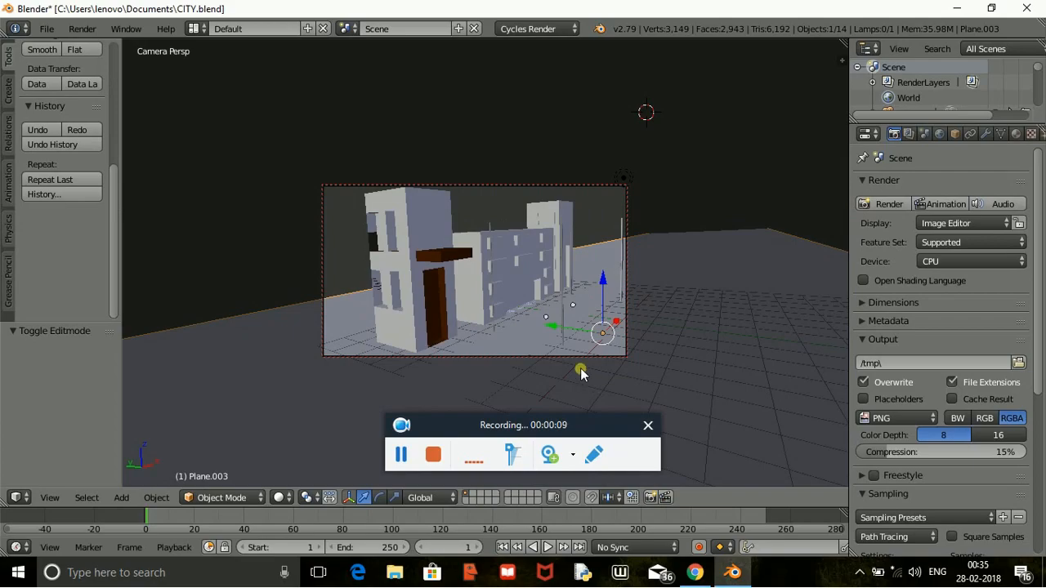
pyautogui.click(582, 296)
pyautogui.press('KP_1')
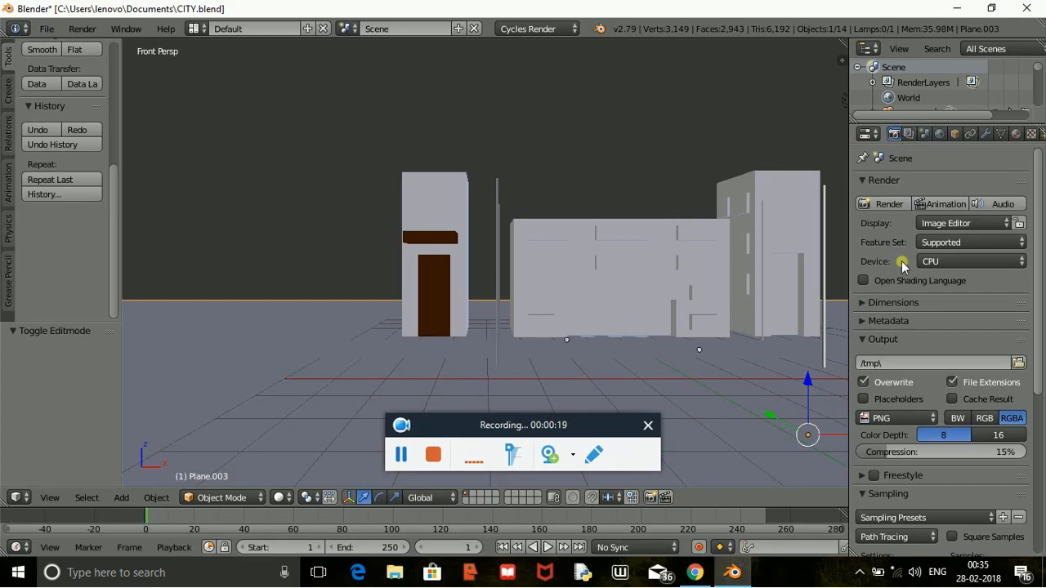
pyautogui.scroll(-5, 901, 261)
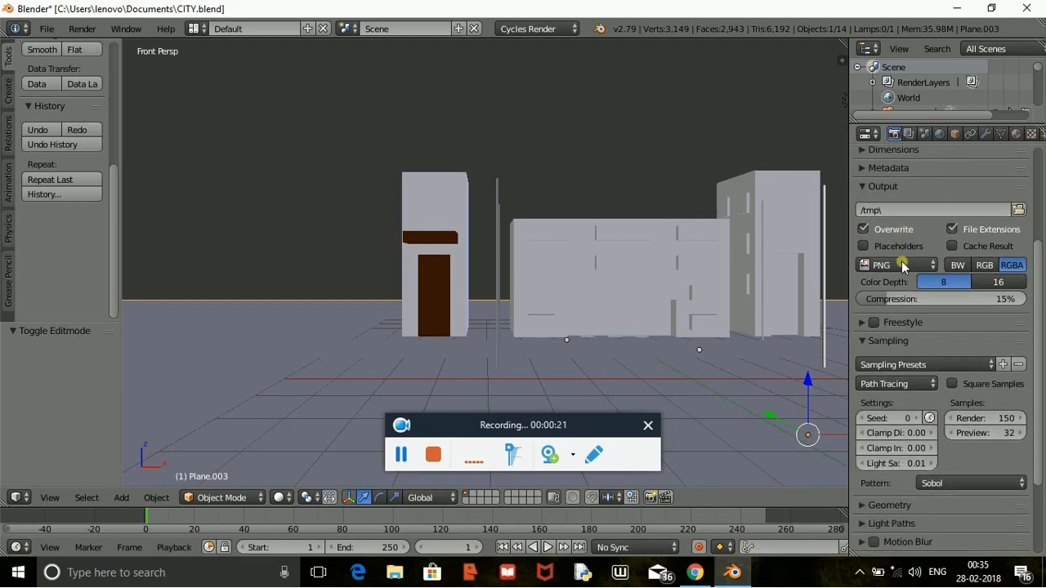
pyautogui.scroll(-2, 902, 268)
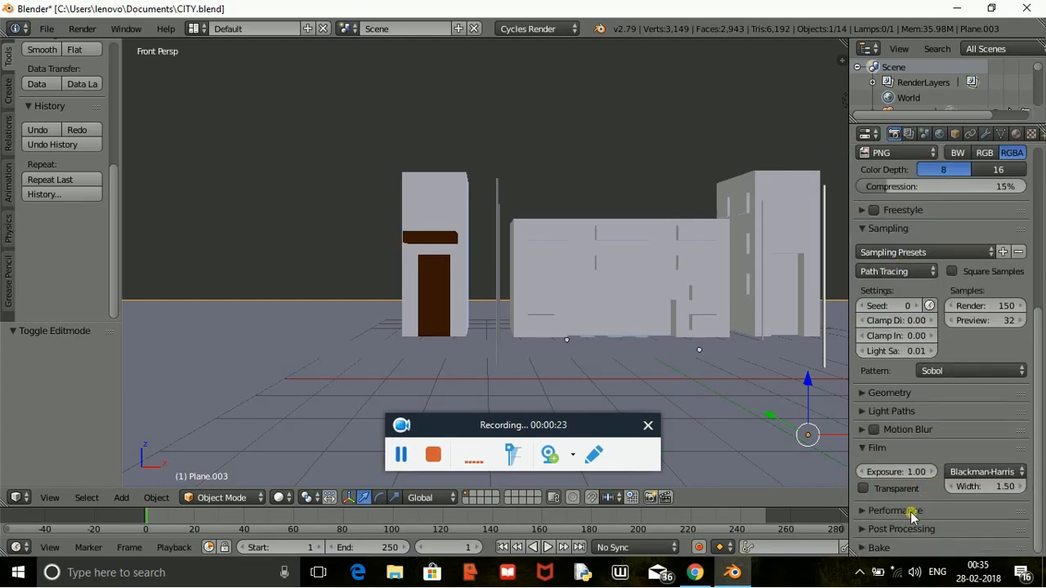
pyautogui.click(899, 232)
pyautogui.click(902, 233)
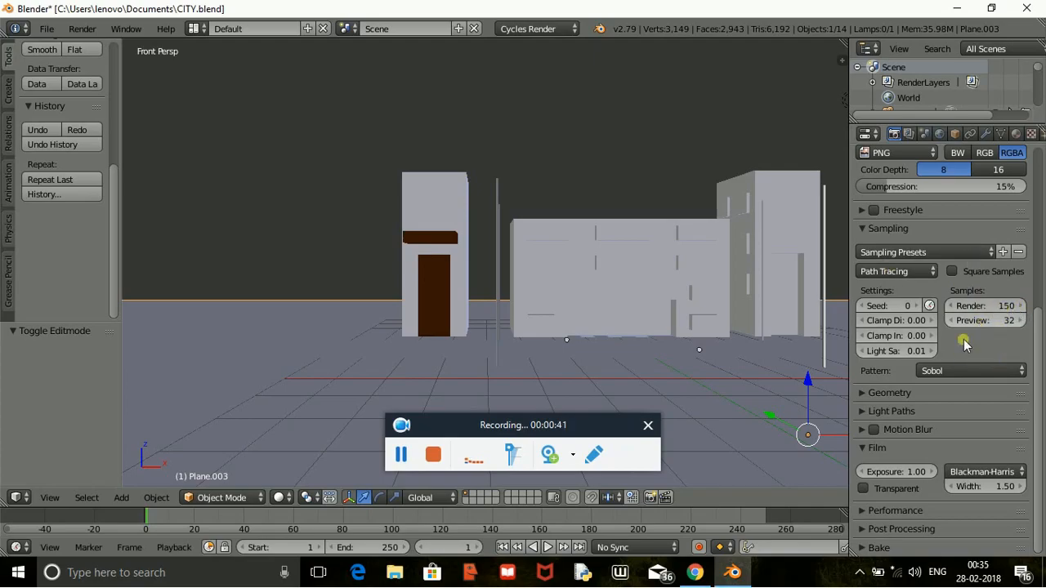
pyautogui.scroll(8, 964, 349)
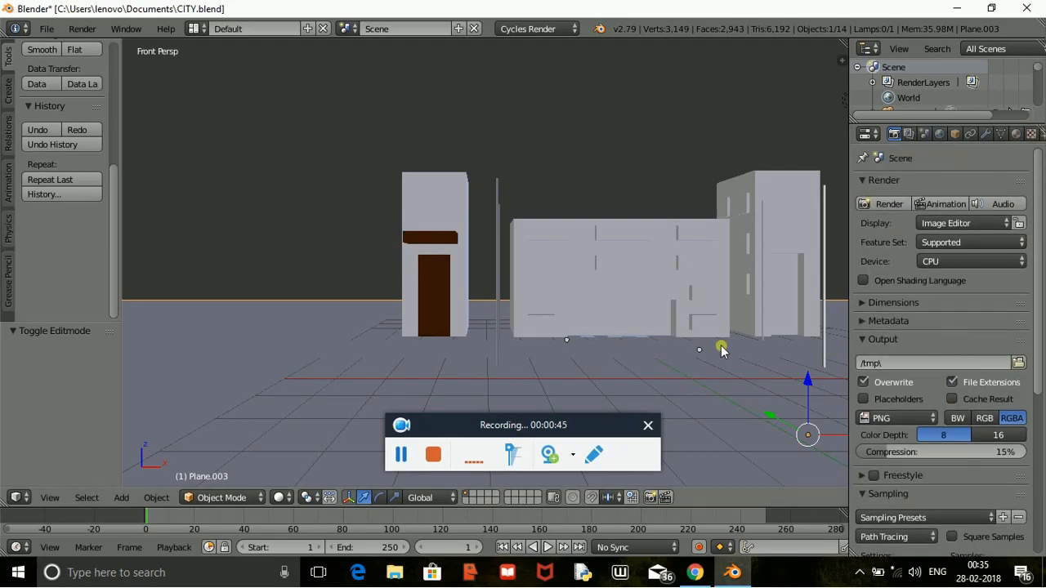
# Step: Render the city scene with Cycles from the camera and let the image finish
pyautogui.click(880, 207)
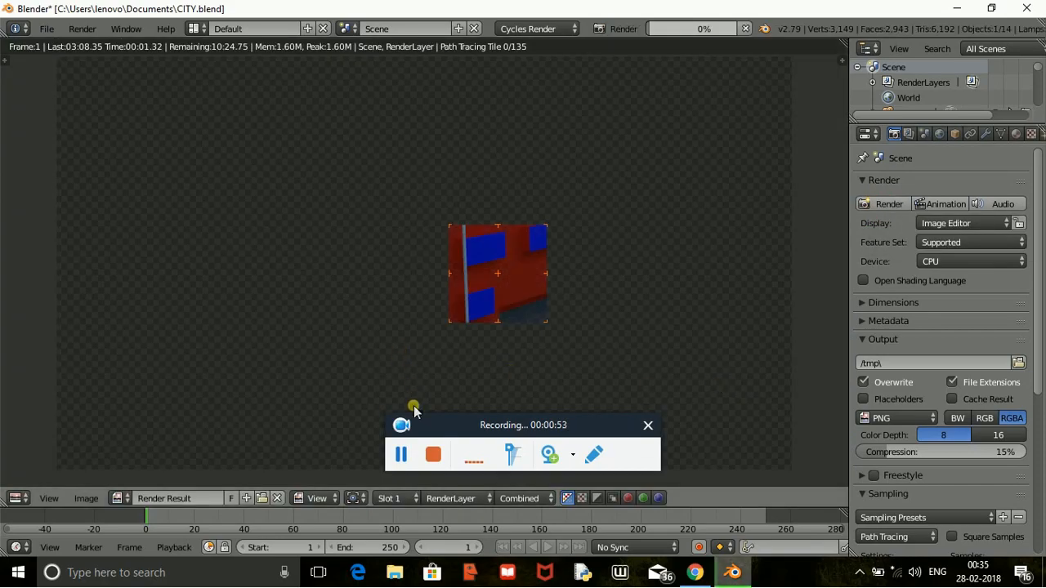
pyautogui.click(402, 457)
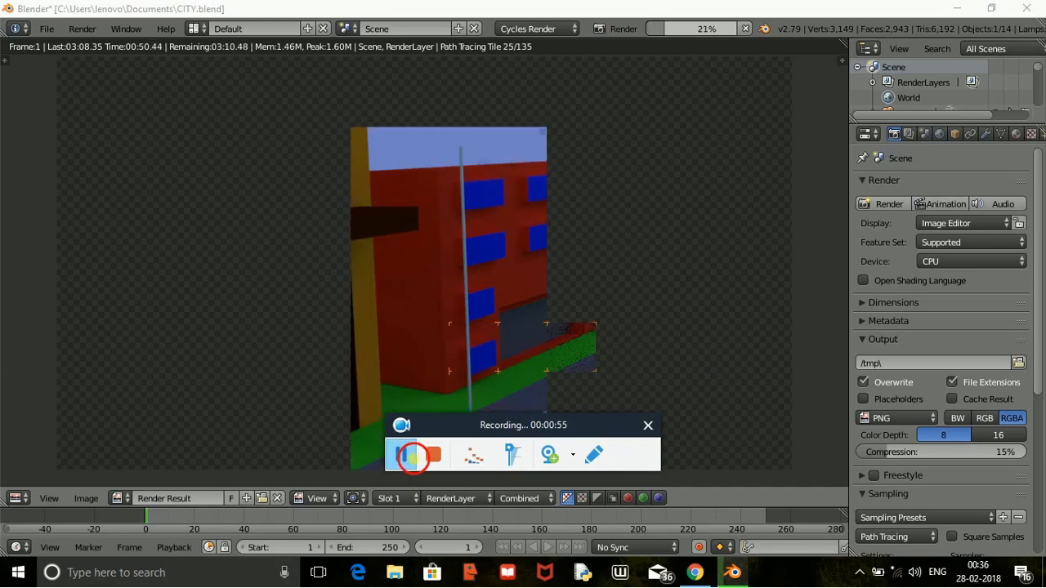
pyautogui.click(407, 455)
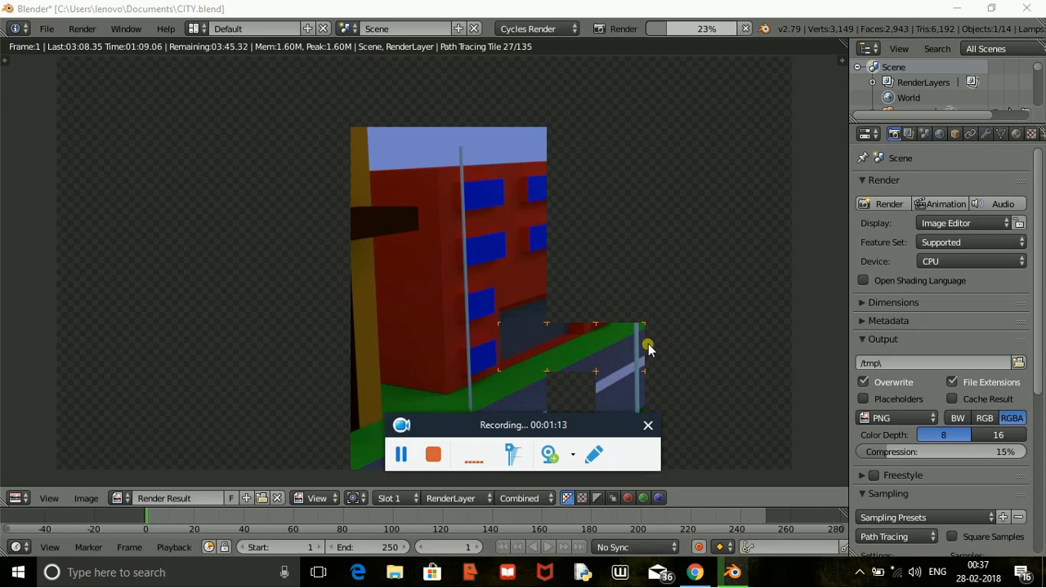
pyautogui.click(401, 454)
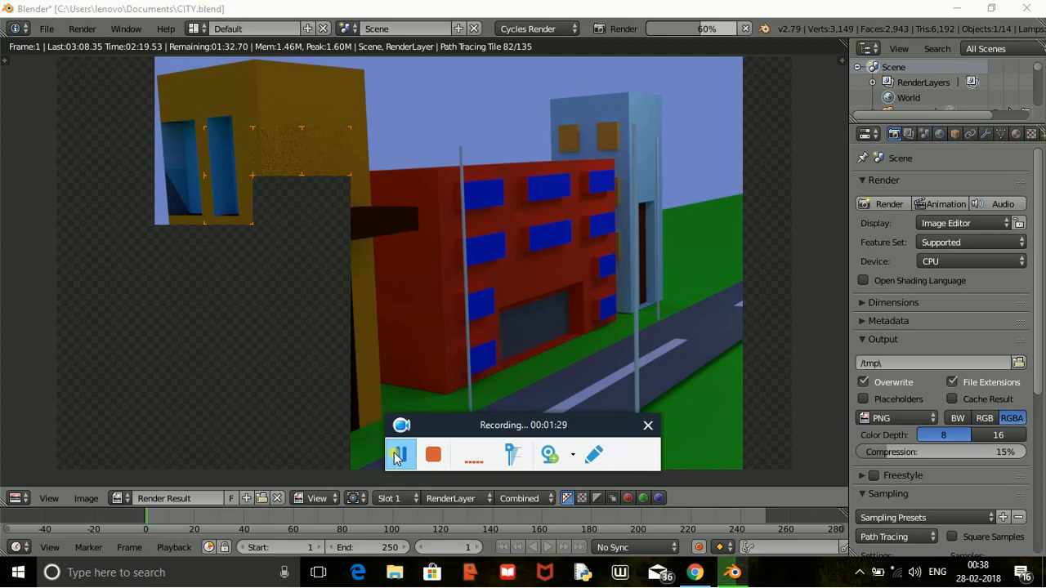
pyautogui.click(399, 455)
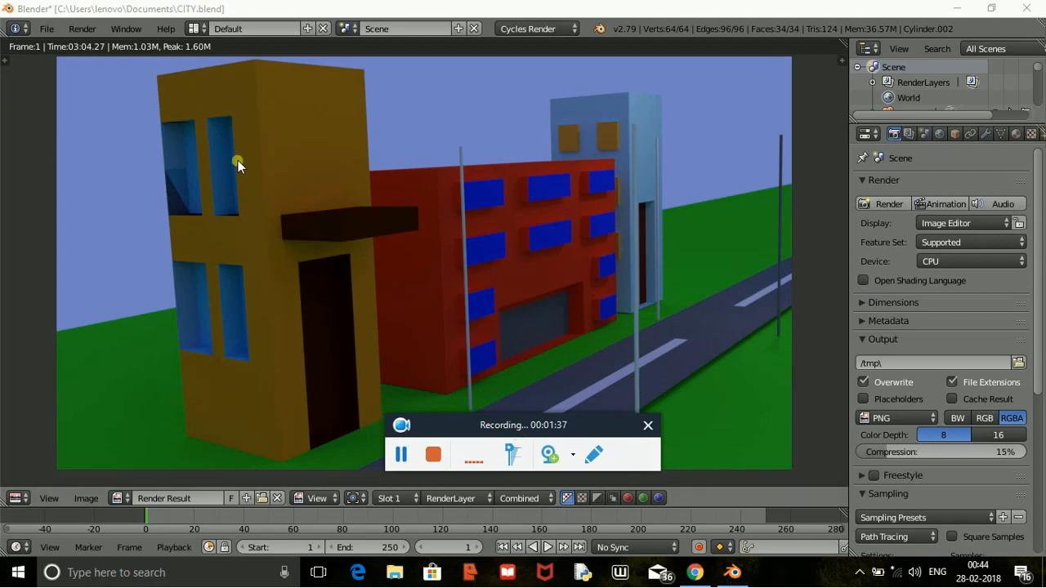
# Step: Save the rendered image as CITY.png in the Documents folder, and return to the 3D view
pyautogui.click(87, 500)
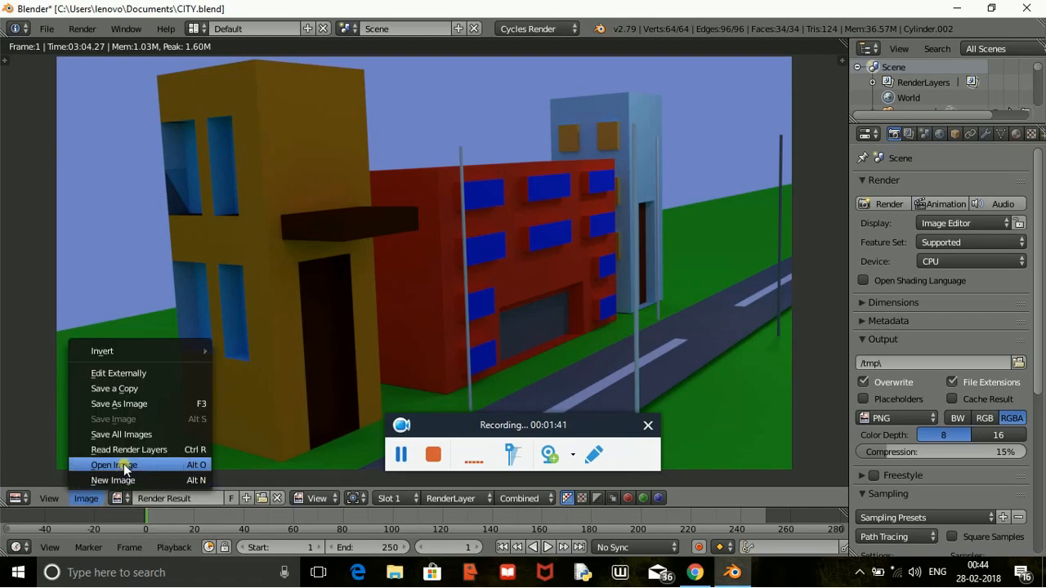
pyautogui.click(141, 404)
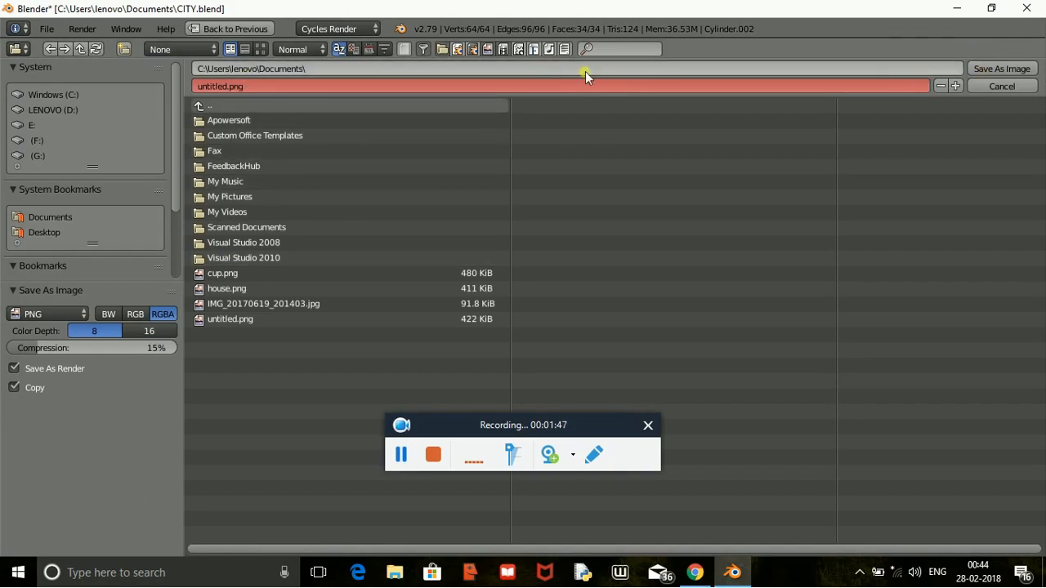
pyautogui.click(228, 88)
pyautogui.press('BackSpace')
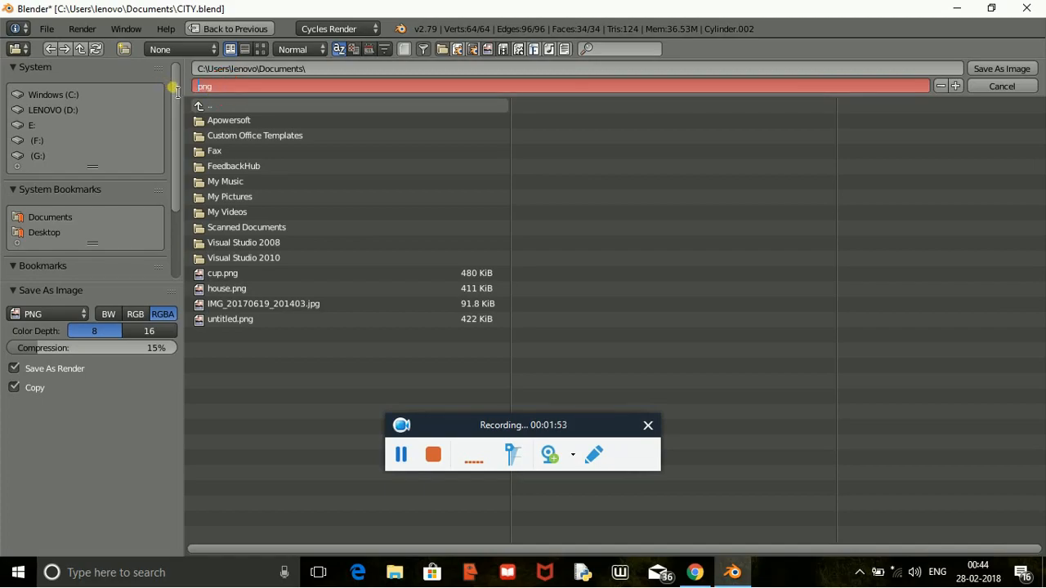
pyautogui.press('Return')
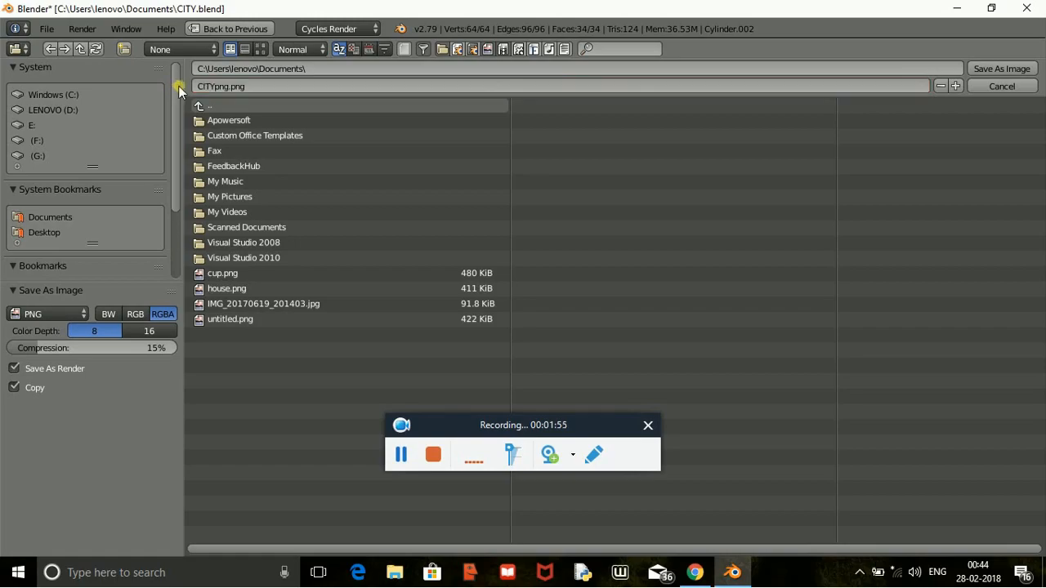
pyautogui.click(229, 86)
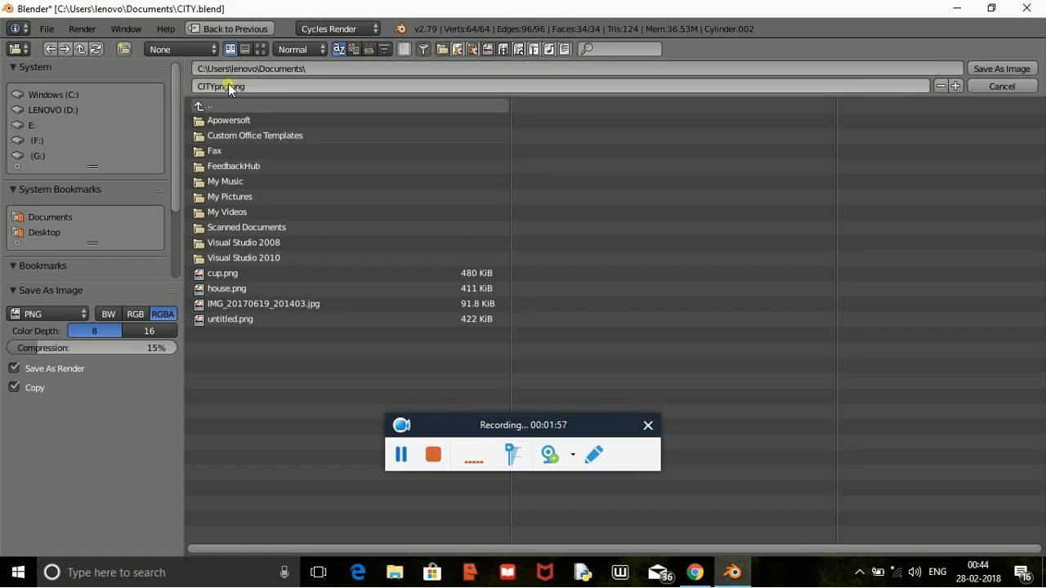
pyautogui.moveTo(231, 86); pyautogui.dragTo(221, 89)
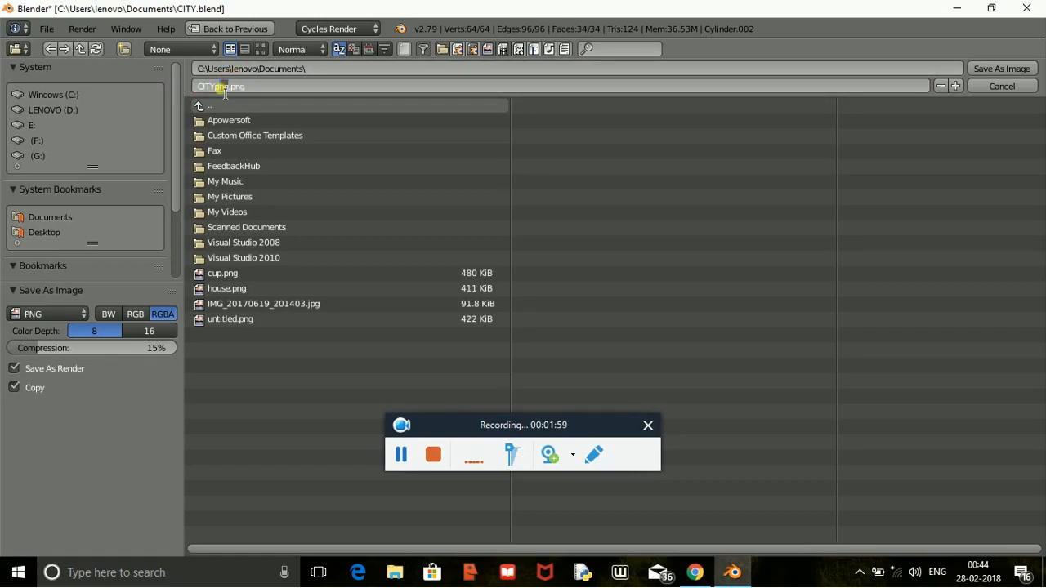
pyautogui.press('BackSpace')
pyautogui.press('Return')
pyautogui.click(999, 70)
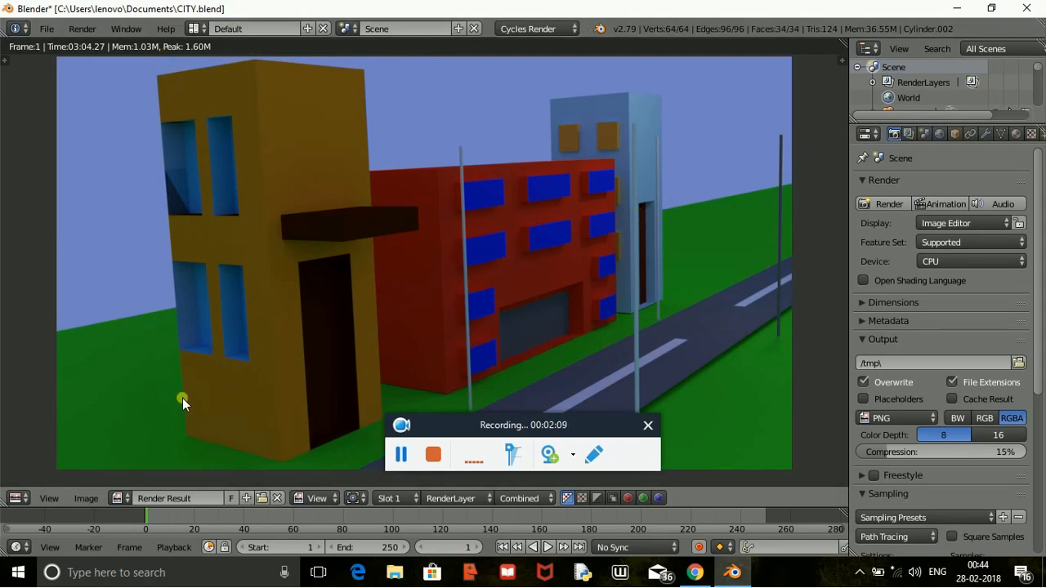
pyautogui.press('Escape')
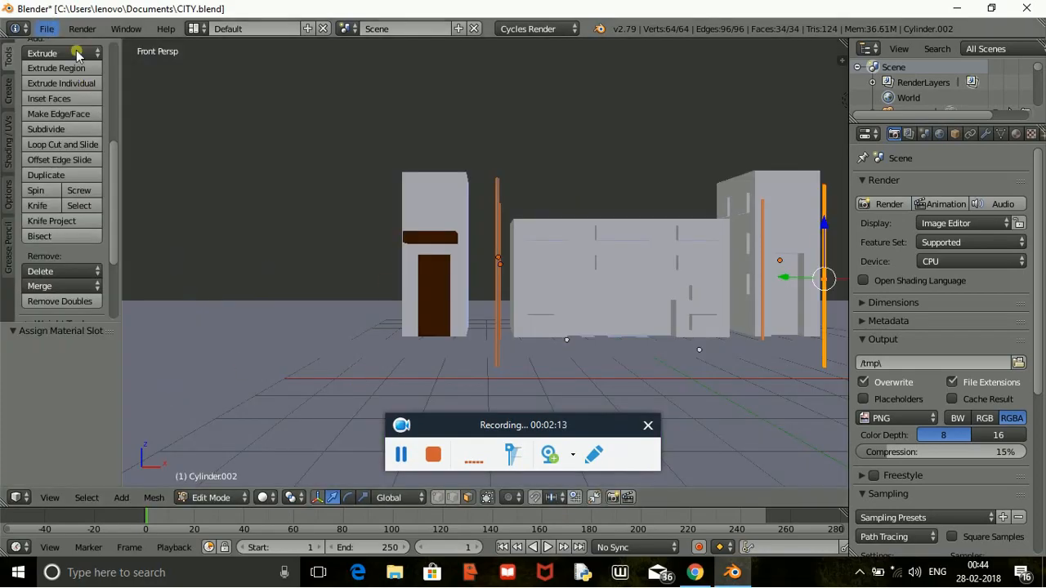
pyautogui.moveTo(567, 242); pyautogui.dragTo(587, 255, button='middle')
pyautogui.click(401, 456)
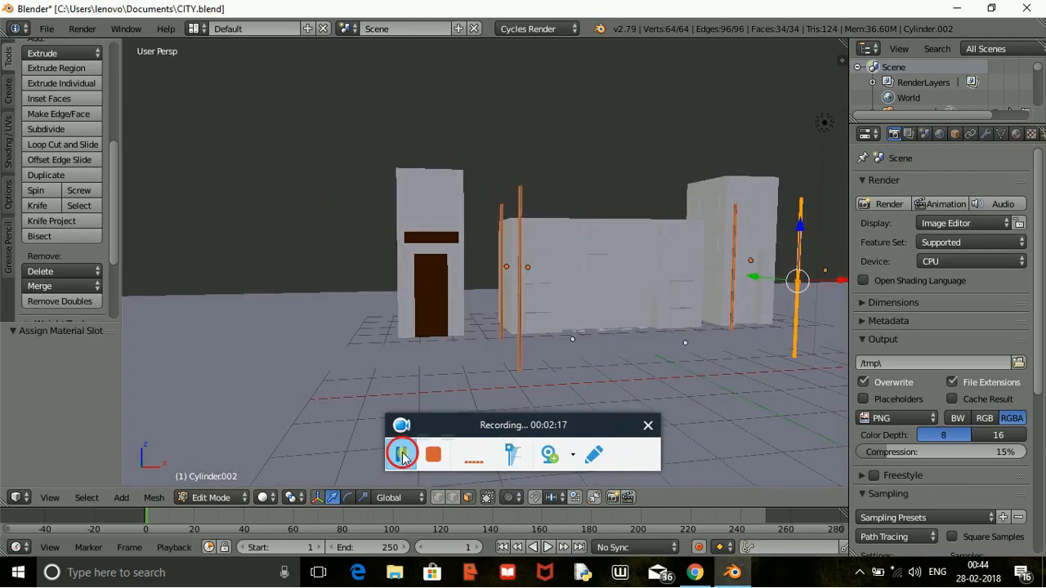